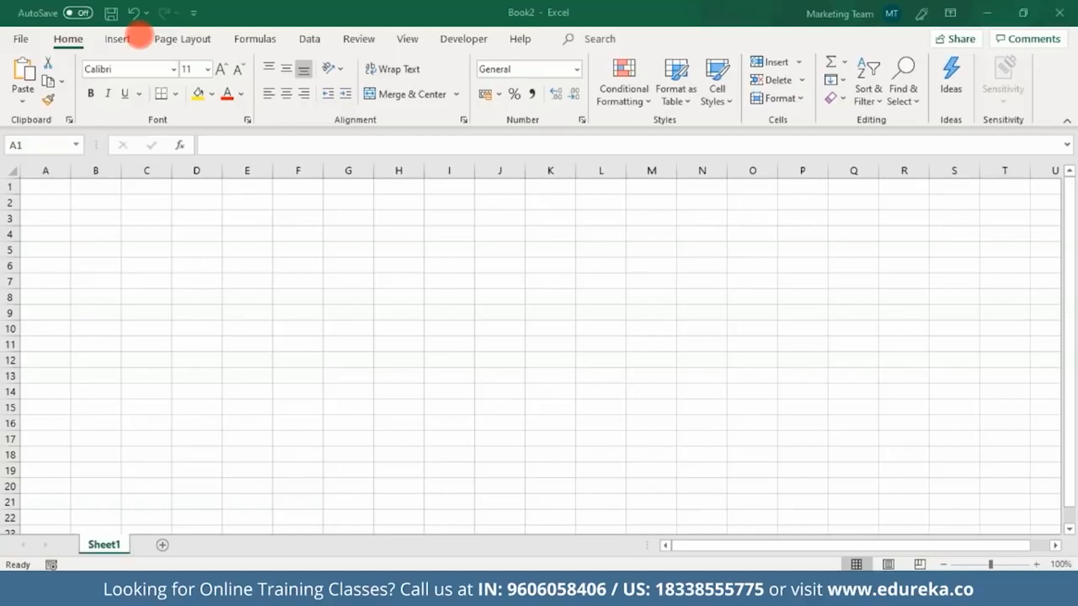
Step: Review the commands available for customizing the Quick Access Toolbar, then close the options
{"action": "left_click", "coordinate": [193, 12]}
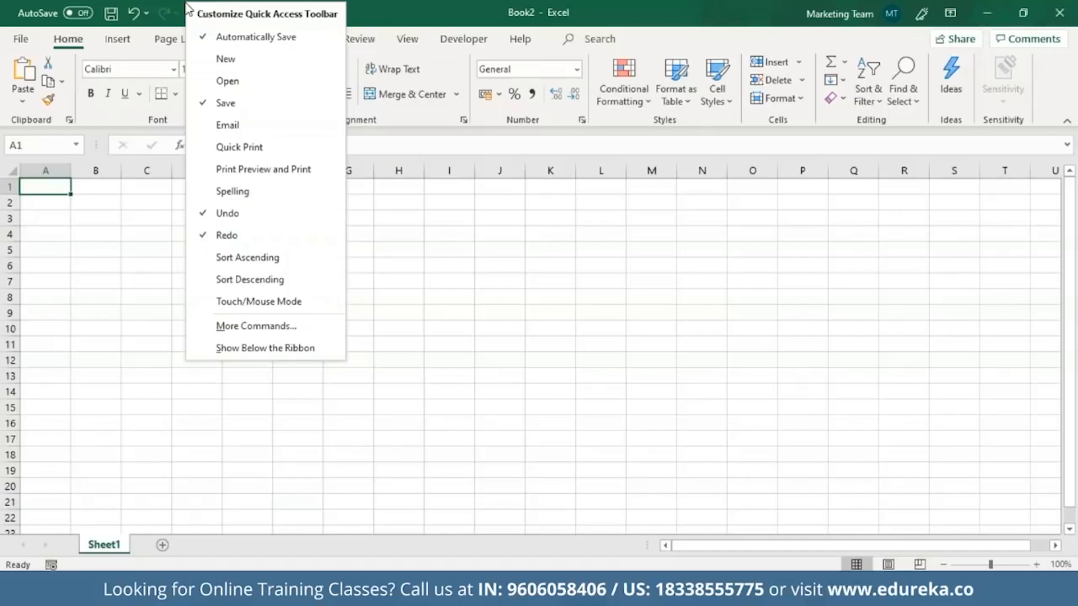
{"action": "right_click", "coordinate": [171, 12]}
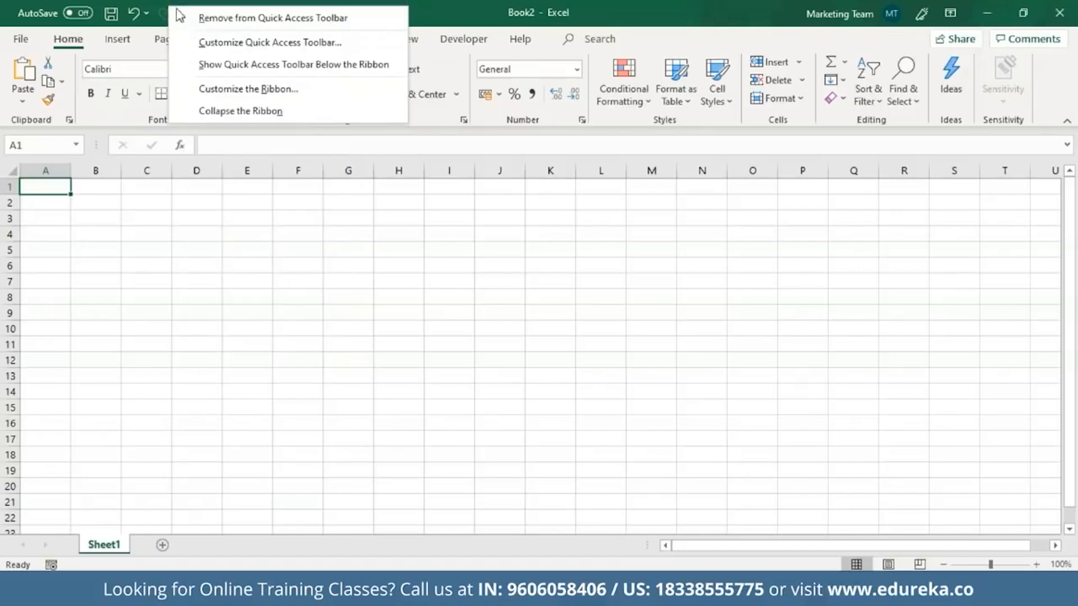
{"action": "left_click", "coordinate": [217, 45]}
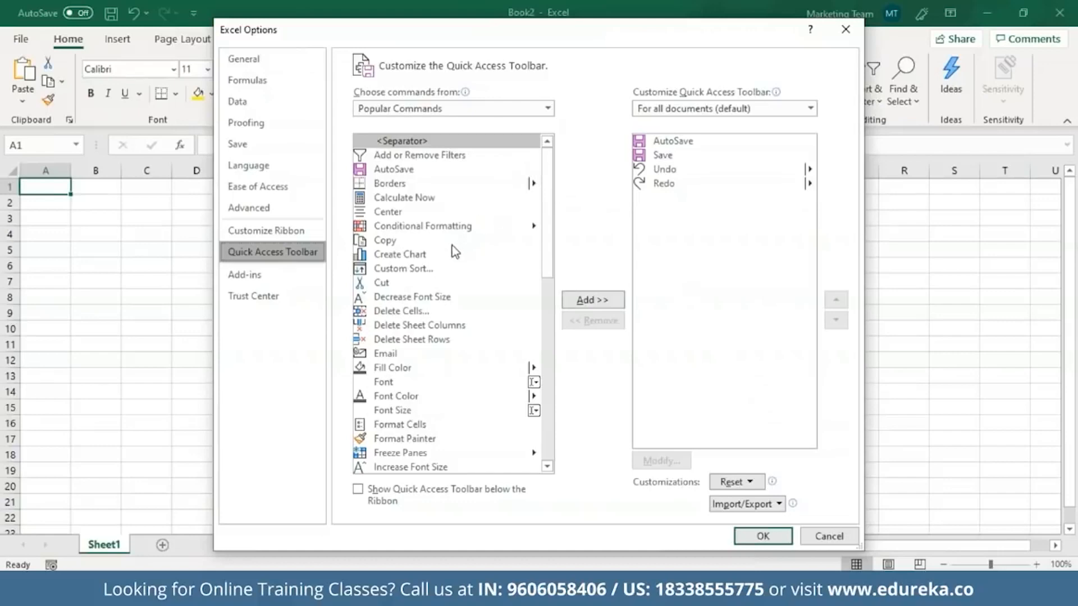
{"action": "left_click", "coordinate": [777, 538]}
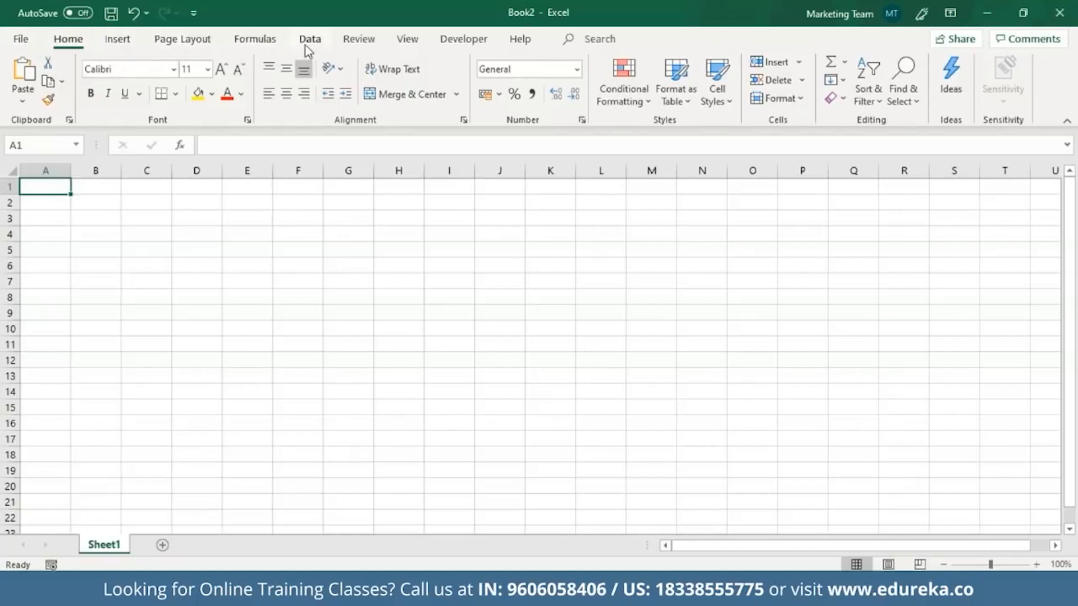
Step: Customize the ribbon so that the Developer tab is hidden
{"action": "right_click", "coordinate": [534, 41]}
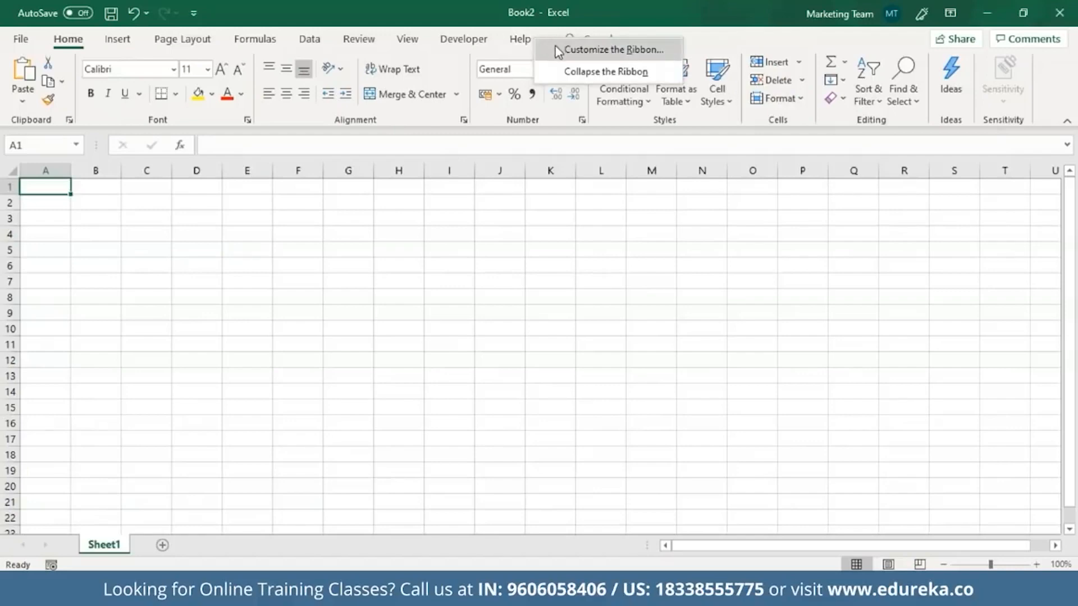
{"action": "left_click", "coordinate": [559, 50]}
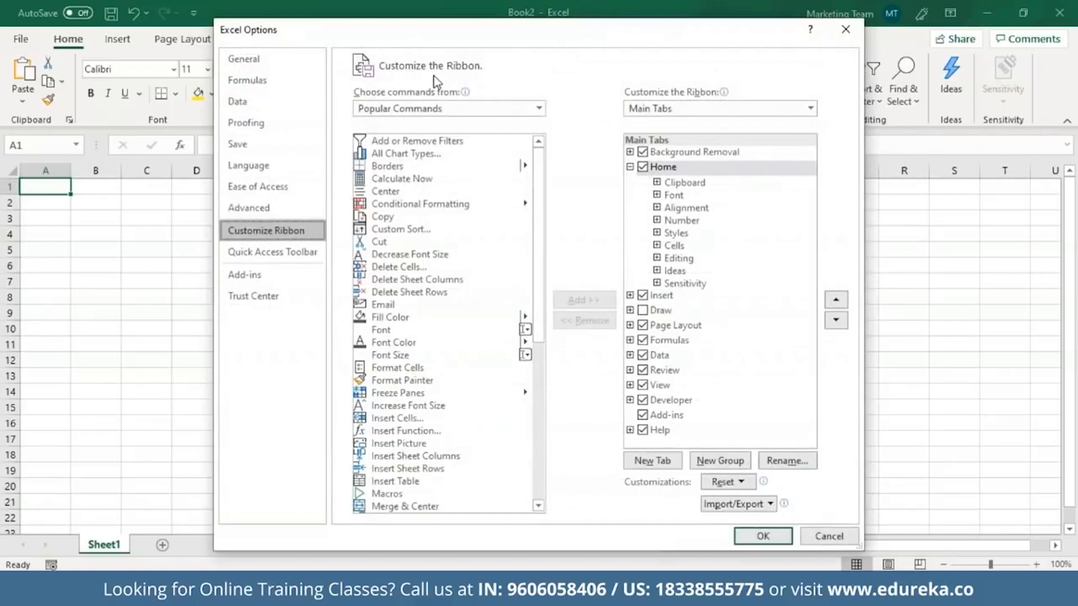
{"action": "left_click", "coordinate": [643, 400]}
{"action": "left_click", "coordinate": [763, 537]}
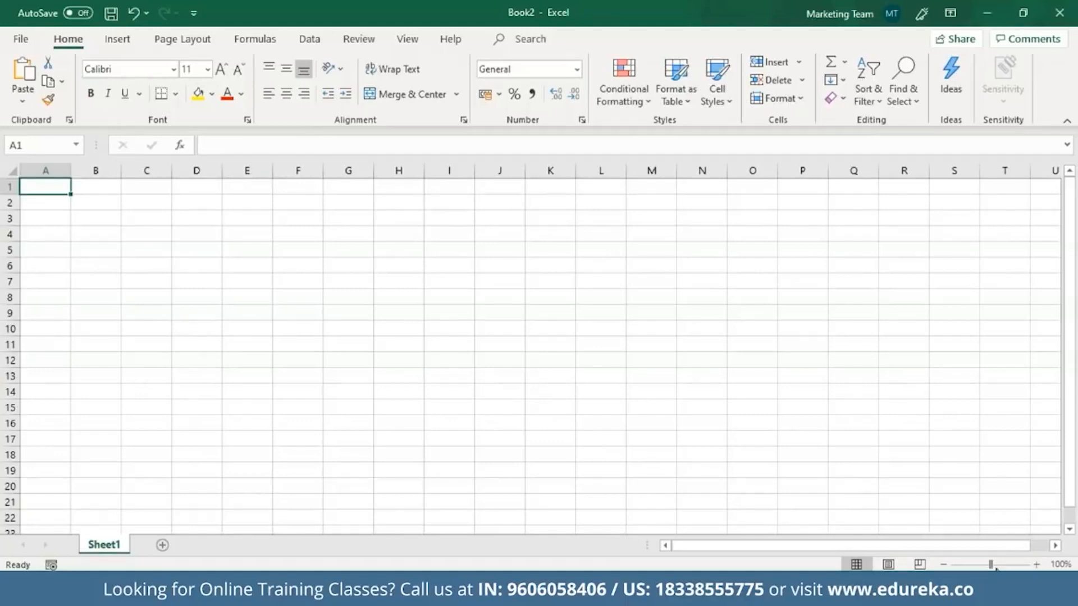
{"action": "left_click_drag", "start_coordinate": [991, 565], "coordinate": [990, 565]}
{"action": "key", "text": "F2"}
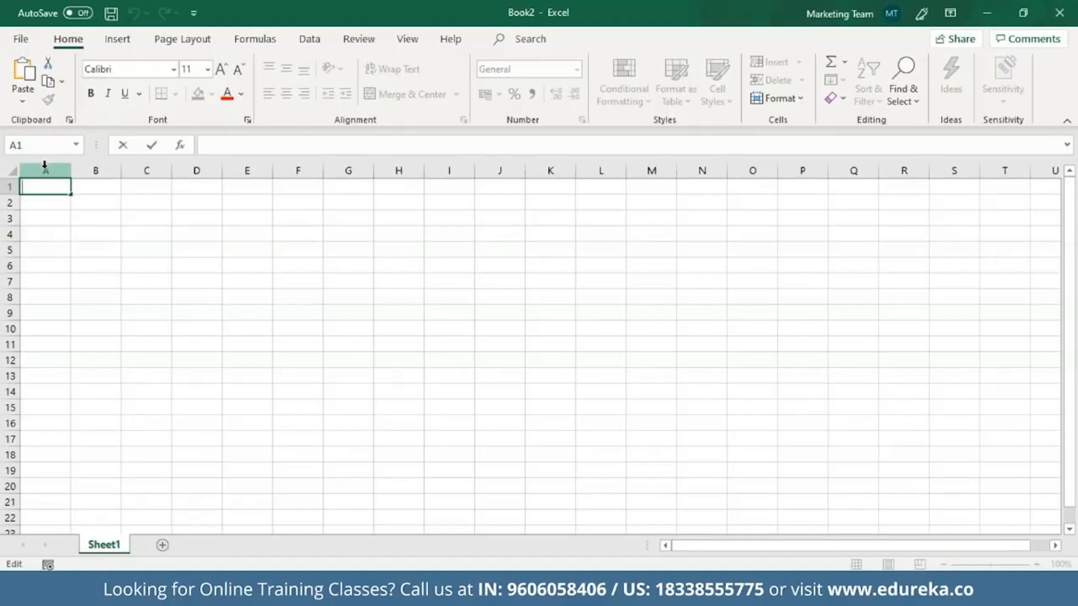
{"action": "key", "text": "Escape"}
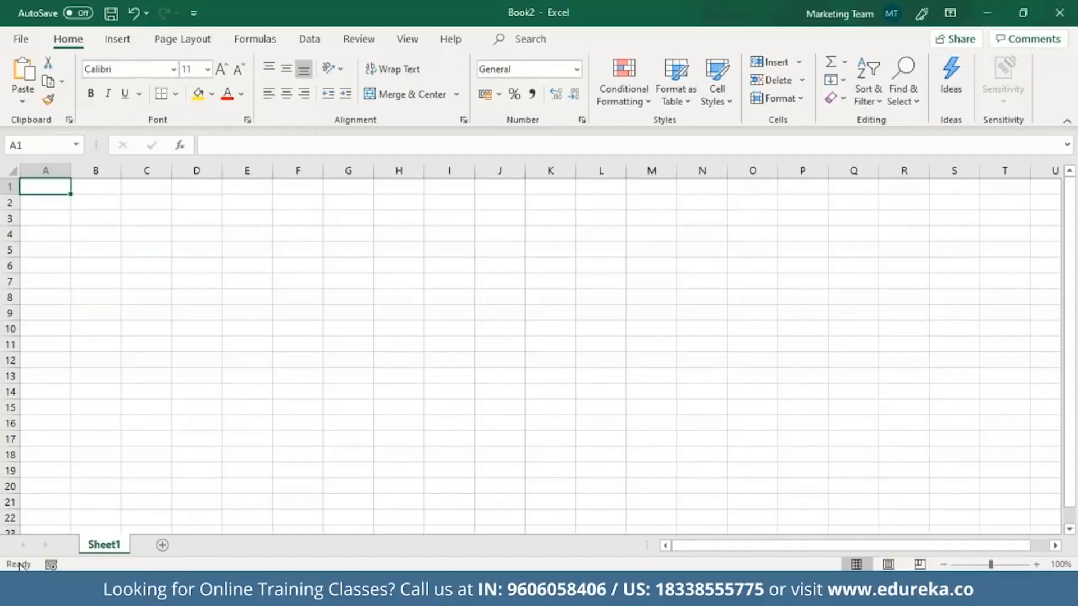
Step: Enter the text "Hello World" in cell A1 and reopen the cell for editing
{"action": "key", "text": "F2"}
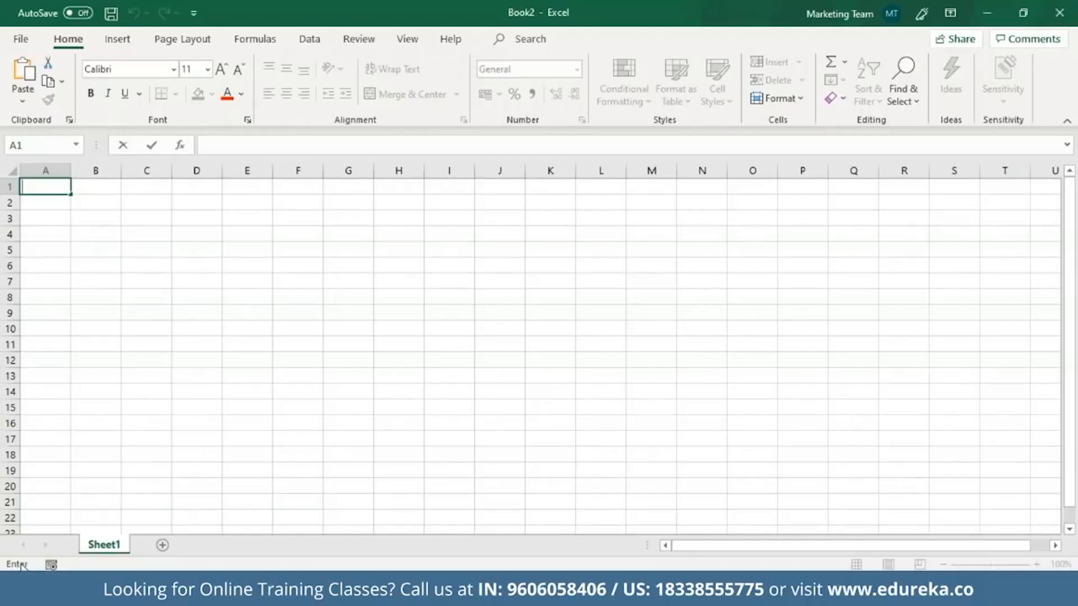
{"action": "type", "text": "Hello World"}
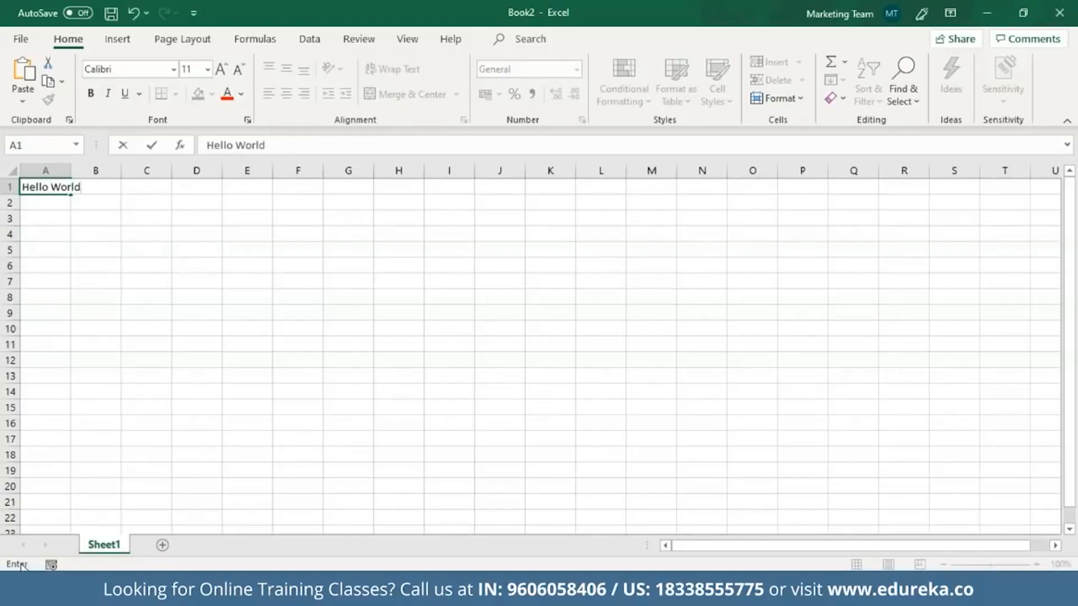
{"action": "key", "text": "Return"}
{"action": "left_click", "coordinate": [56, 191]}
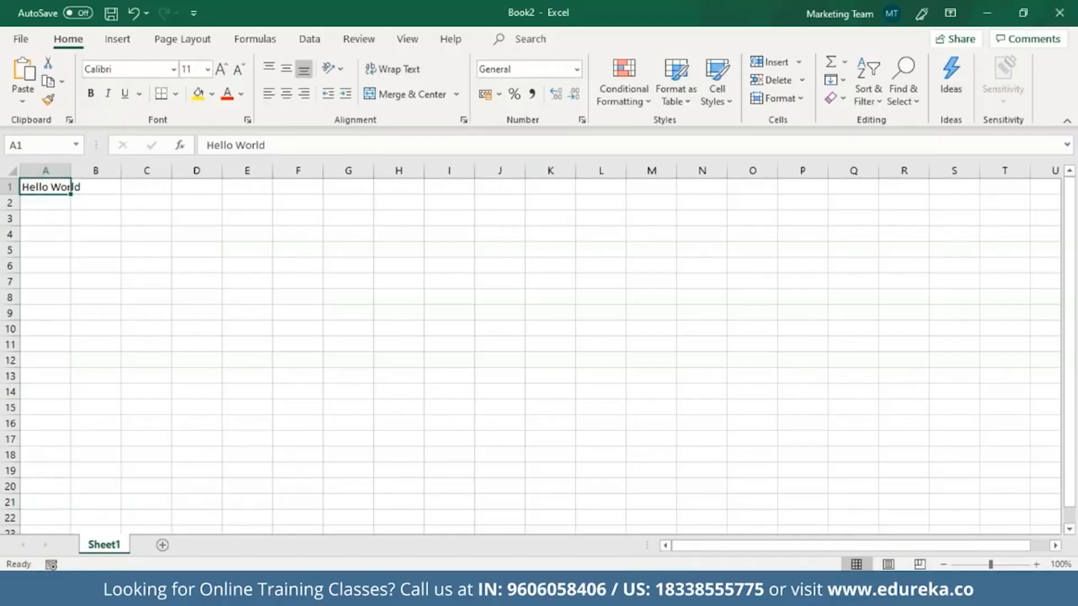
{"action": "double_click", "coordinate": [61, 187]}
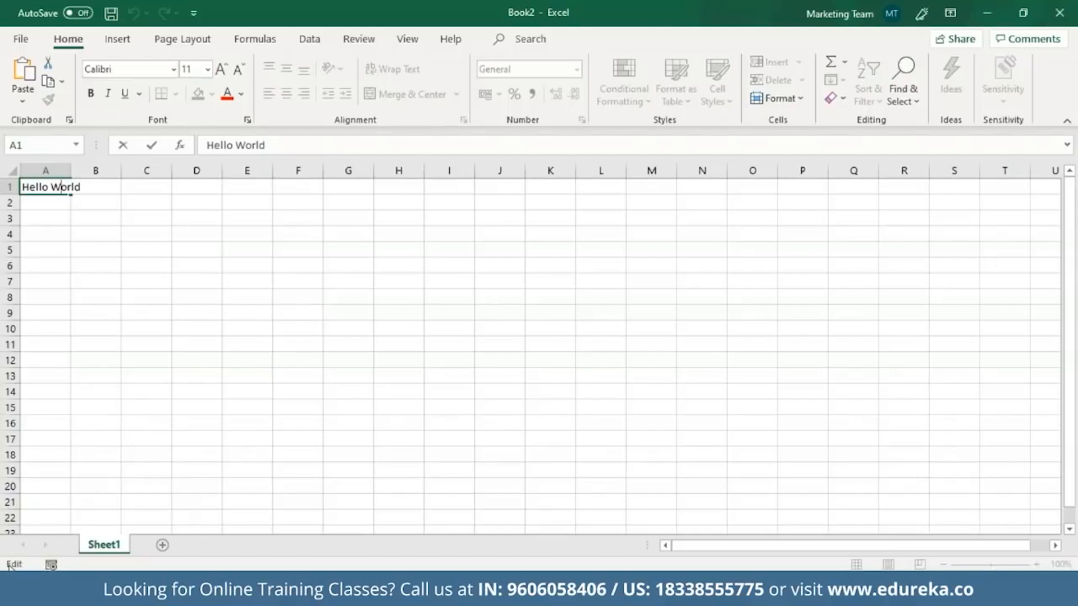
Step: Enter 2 in cell A3 and 3 in cell A4
{"action": "left_click", "coordinate": [63, 220]}
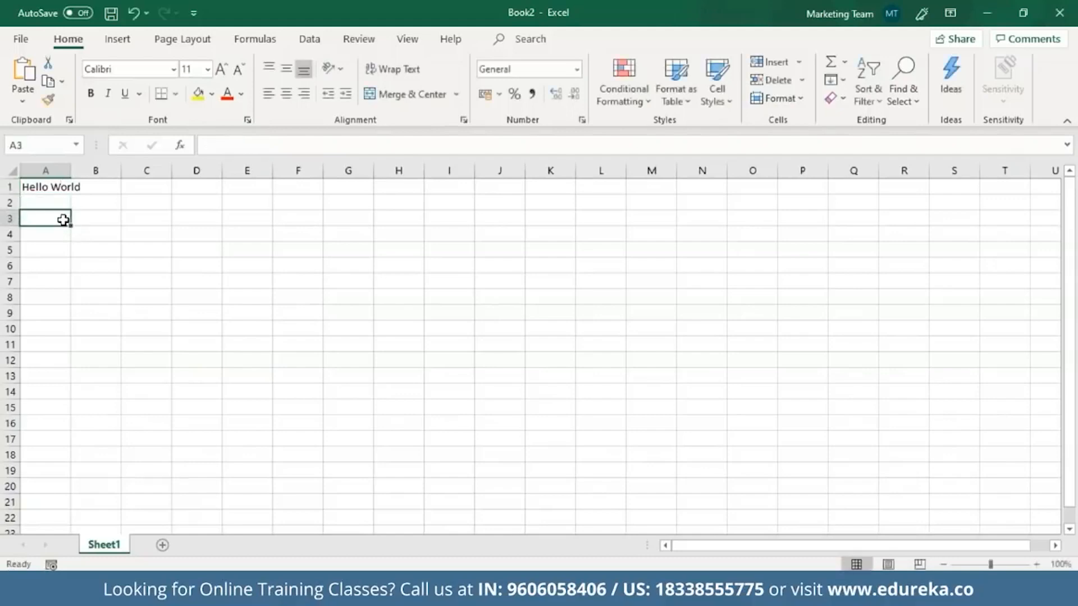
{"action": "type", "text": "2"}
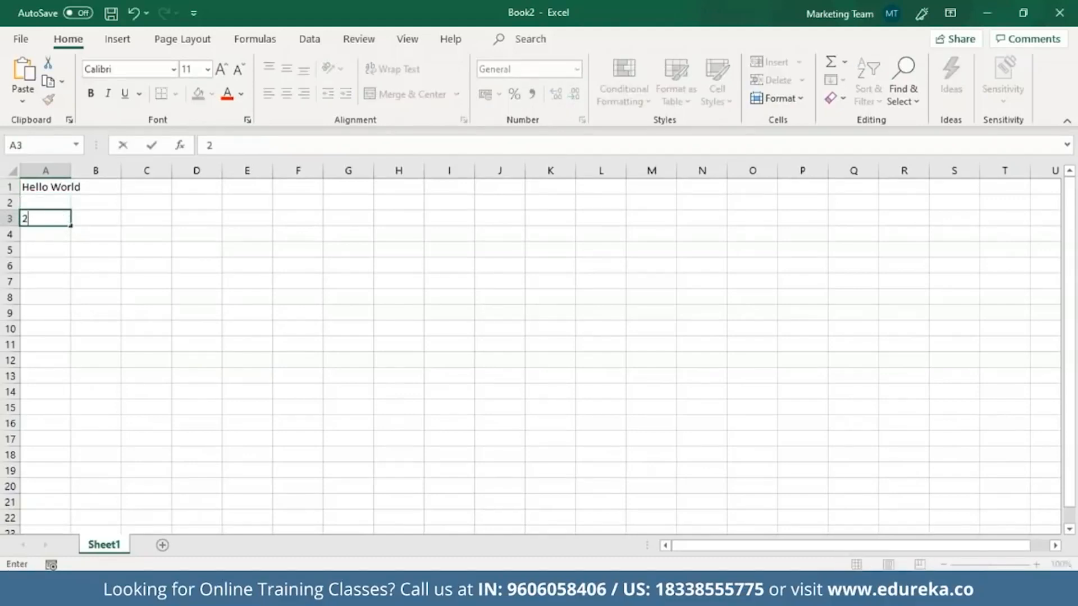
{"action": "left_click", "coordinate": [58, 234]}
{"action": "type", "text": "3"}
Step: Enter a SUM formula in cell A5 that refers to cell A3
{"action": "left_click", "coordinate": [58, 250]}
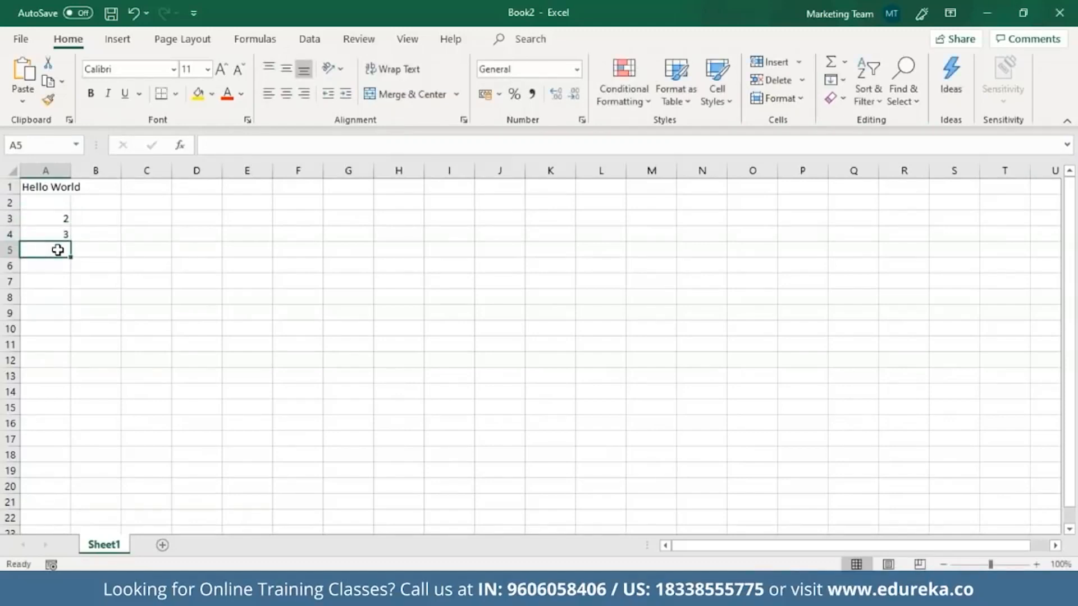
{"action": "type", "text": "="}
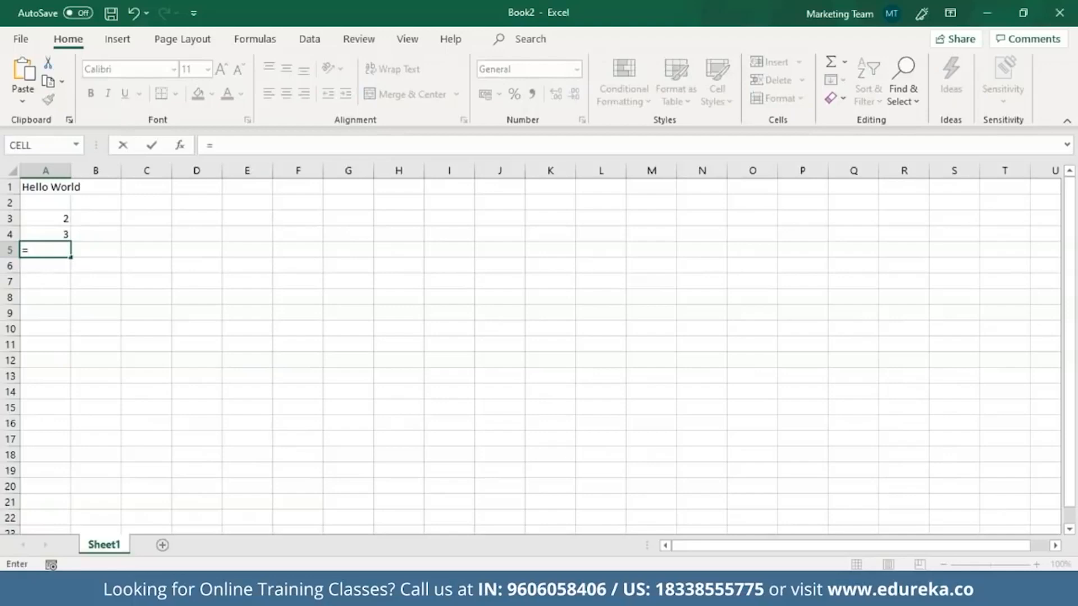
{"action": "type", "text": "SUM("}
{"action": "left_click", "coordinate": [51, 218]}
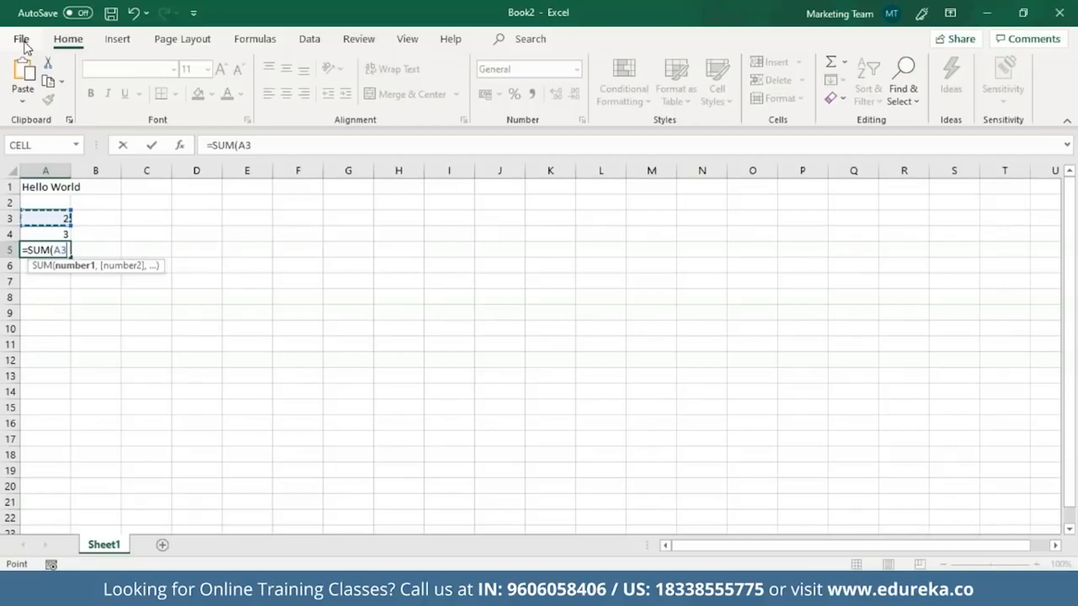
{"action": "left_click", "coordinate": [22, 39]}
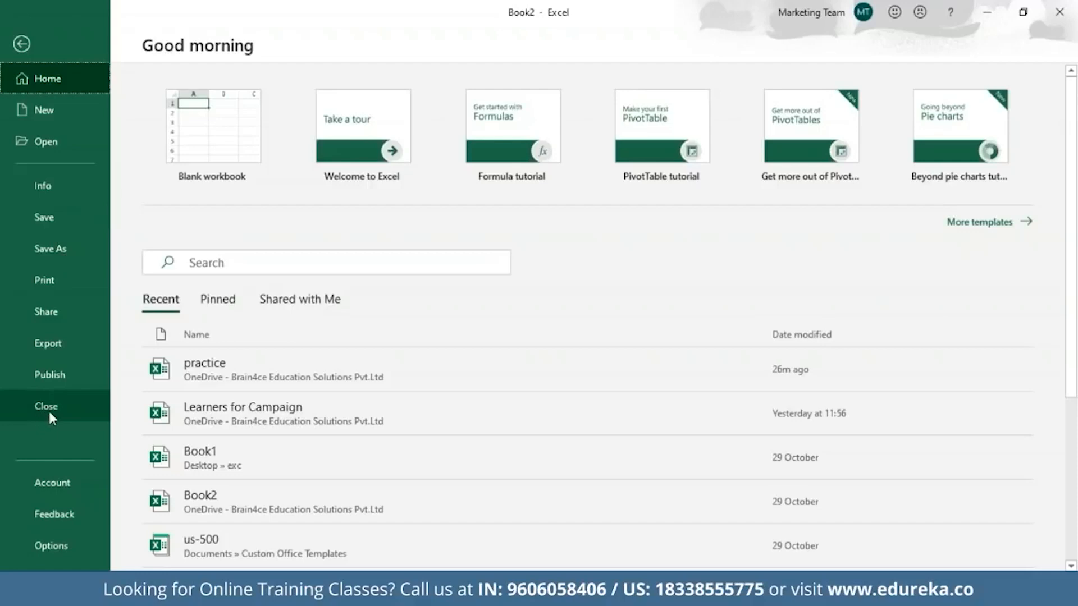
{"action": "left_click", "coordinate": [21, 44]}
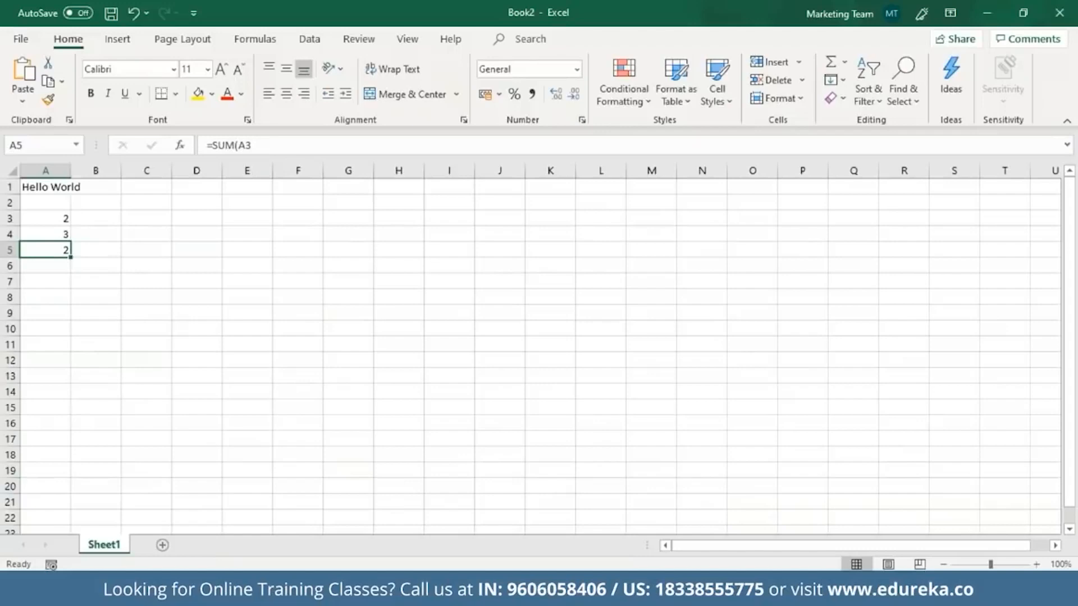
Step: Rename the Sheet1 worksheet as Example1
{"action": "double_click", "coordinate": [109, 547]}
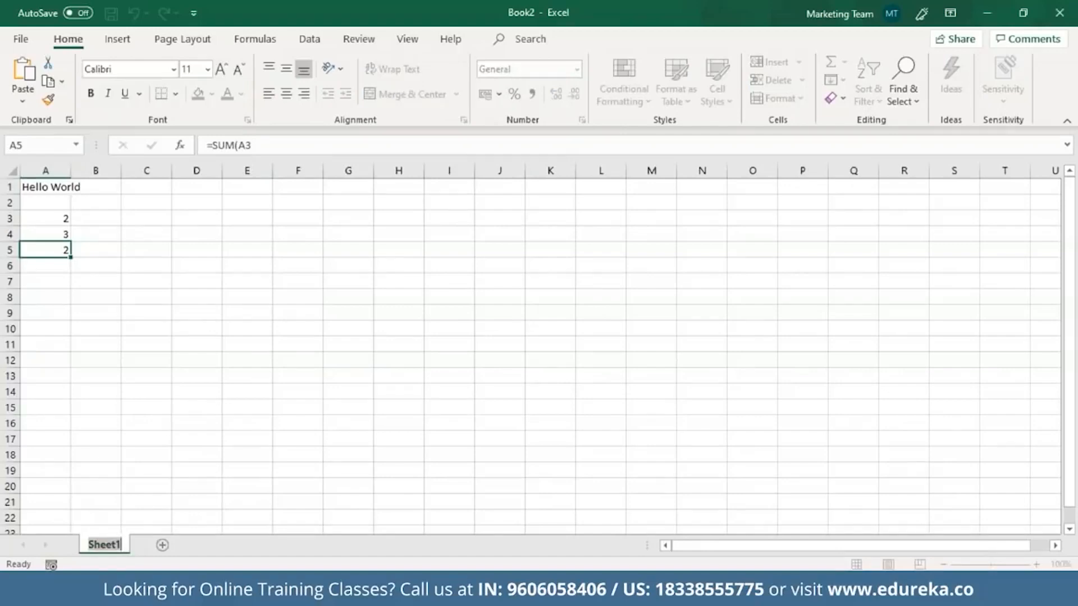
{"action": "type", "text": "ex"}
{"action": "key", "text": "BackSpace"}
{"action": "key", "text": "BackSpace"}
{"action": "type", "text": "Example1"}
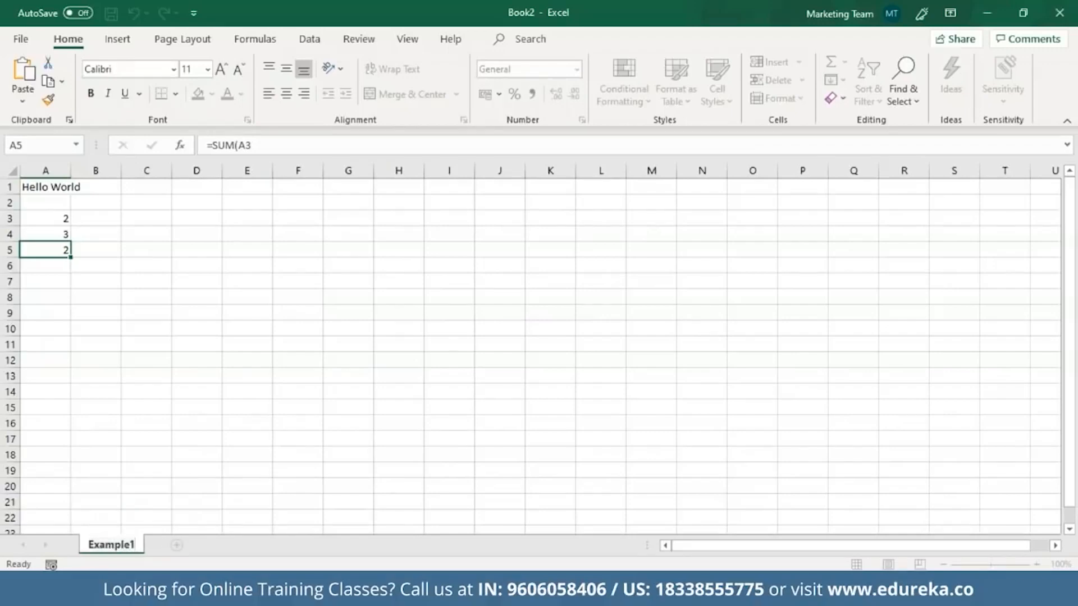
{"action": "key", "text": "Return"}
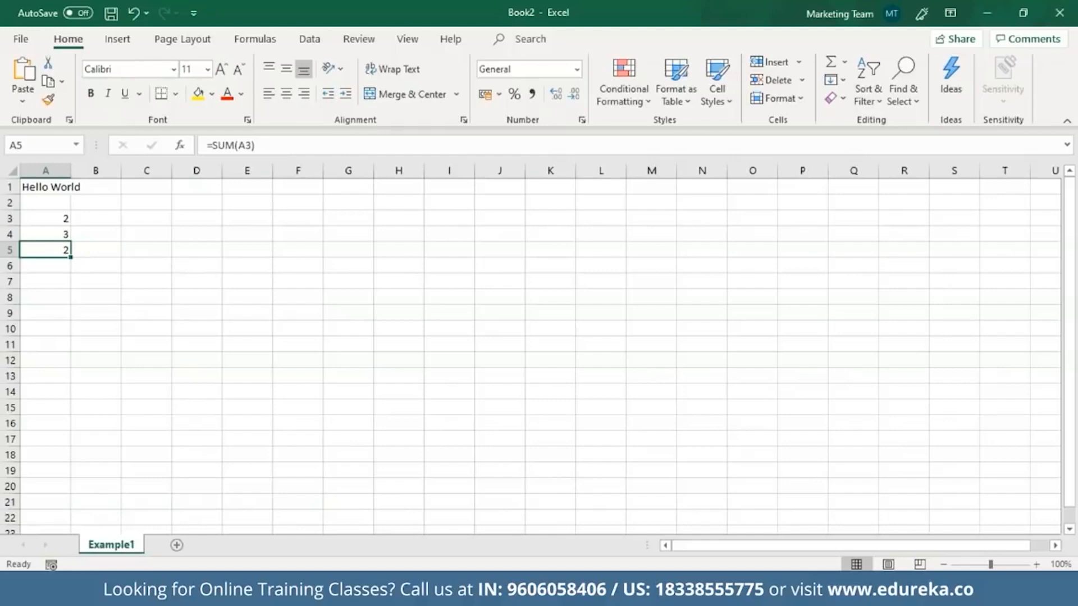
{"action": "left_click", "coordinate": [47, 297]}
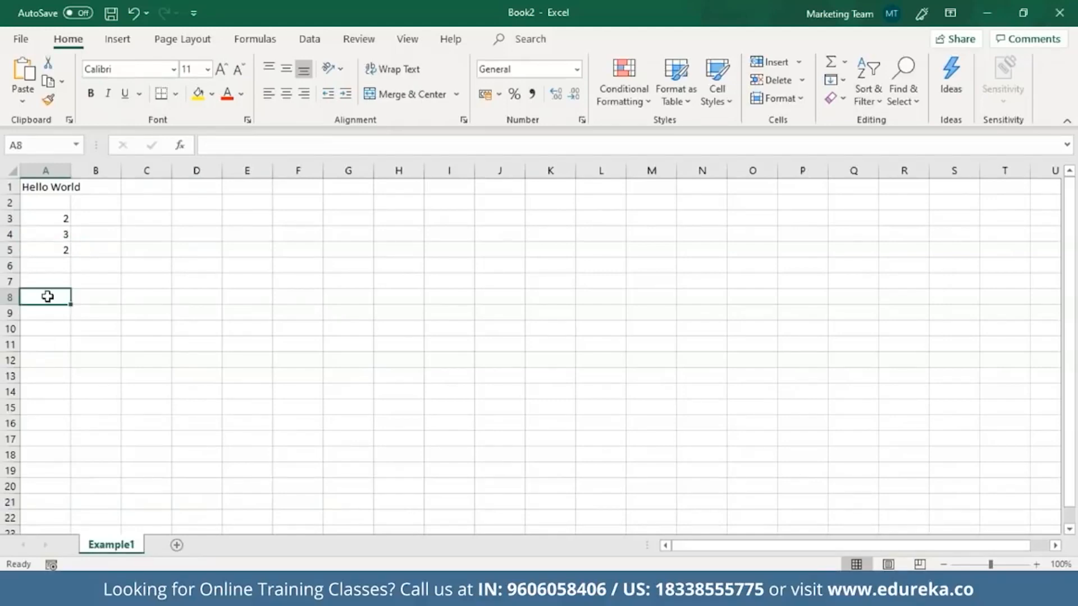
{"action": "double_click", "coordinate": [47, 296]}
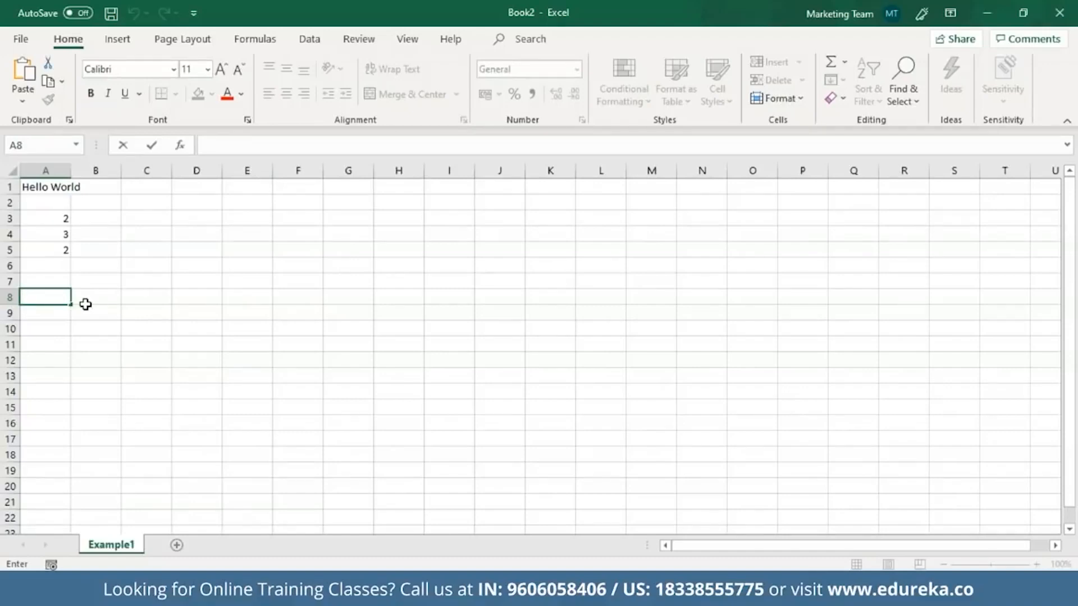
{"action": "left_click", "coordinate": [21, 37]}
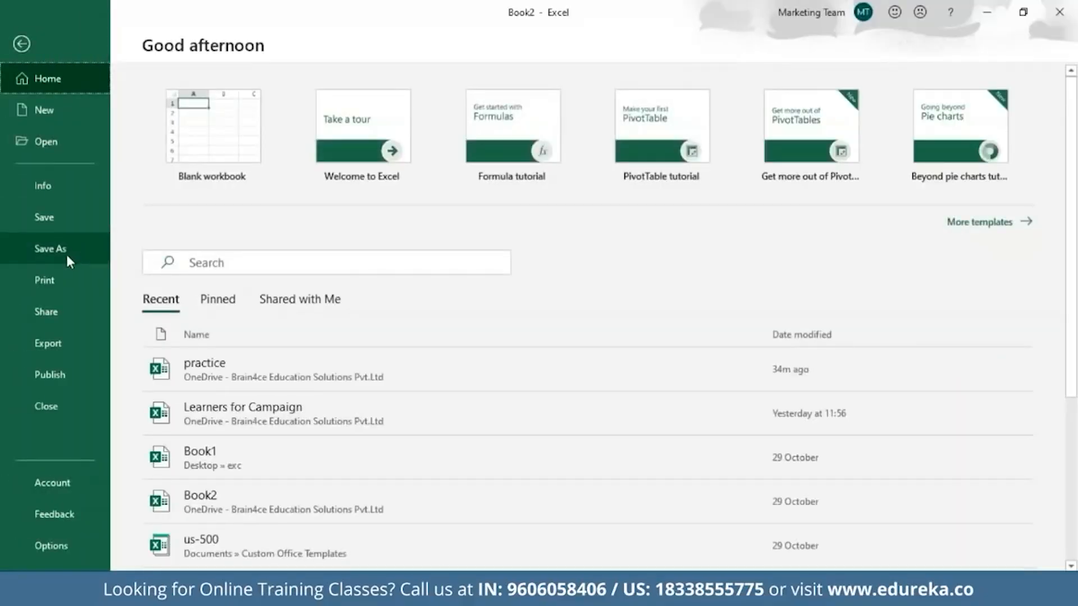
{"action": "left_click", "coordinate": [15, 45]}
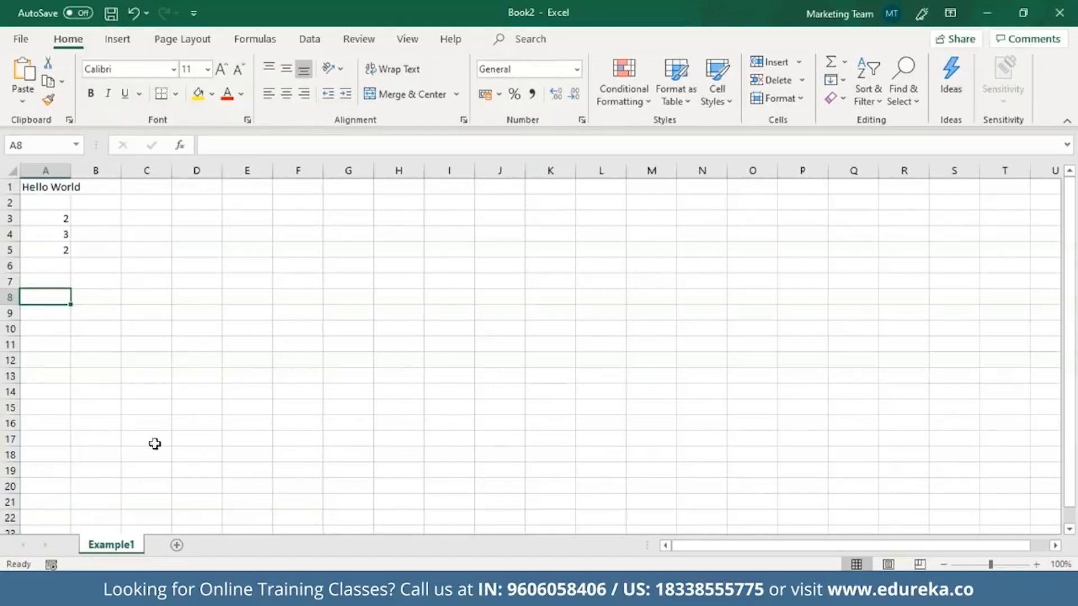
Step: Add two new blank worksheets to the workbook
{"action": "left_click", "coordinate": [176, 545]}
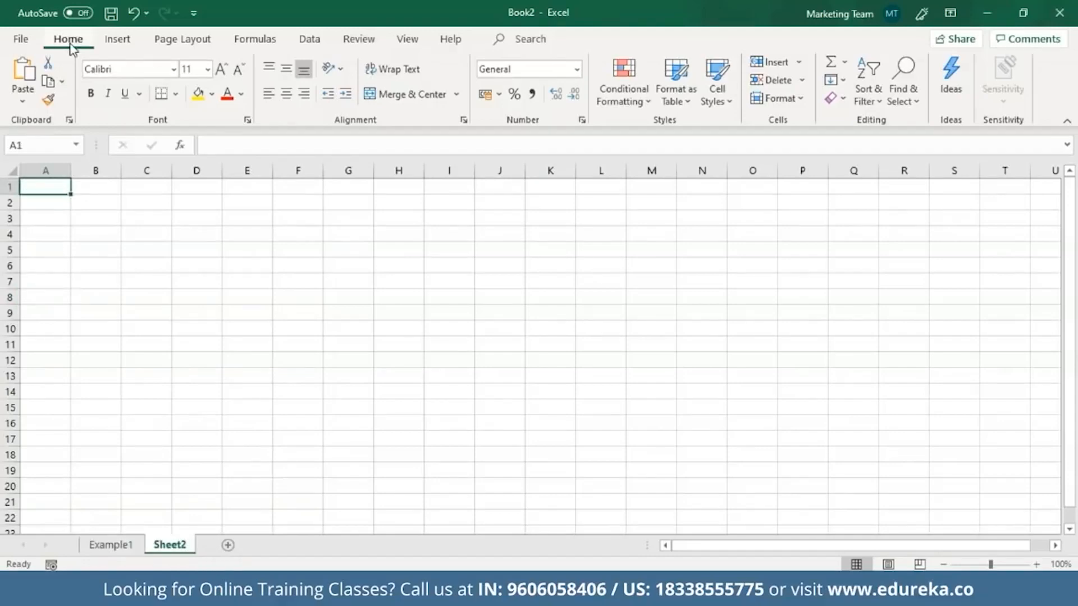
{"action": "key", "text": "shift+F11"}
Step: Create a copy of the Example1 worksheet in Book2, placed before the original Example1 sheet
{"action": "left_click", "coordinate": [126, 548]}
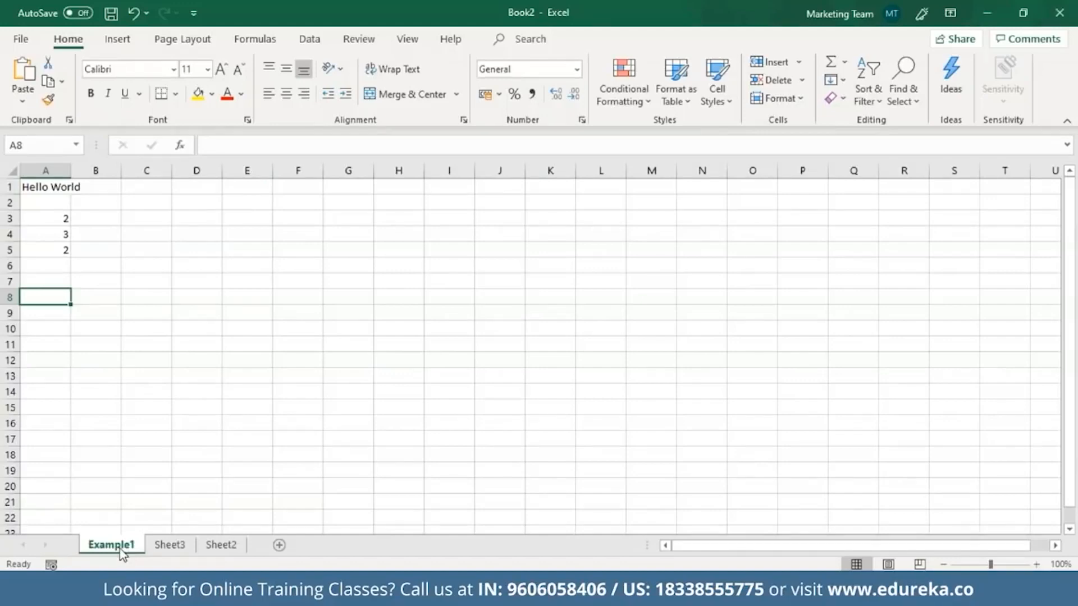
{"action": "right_click", "coordinate": [122, 552]}
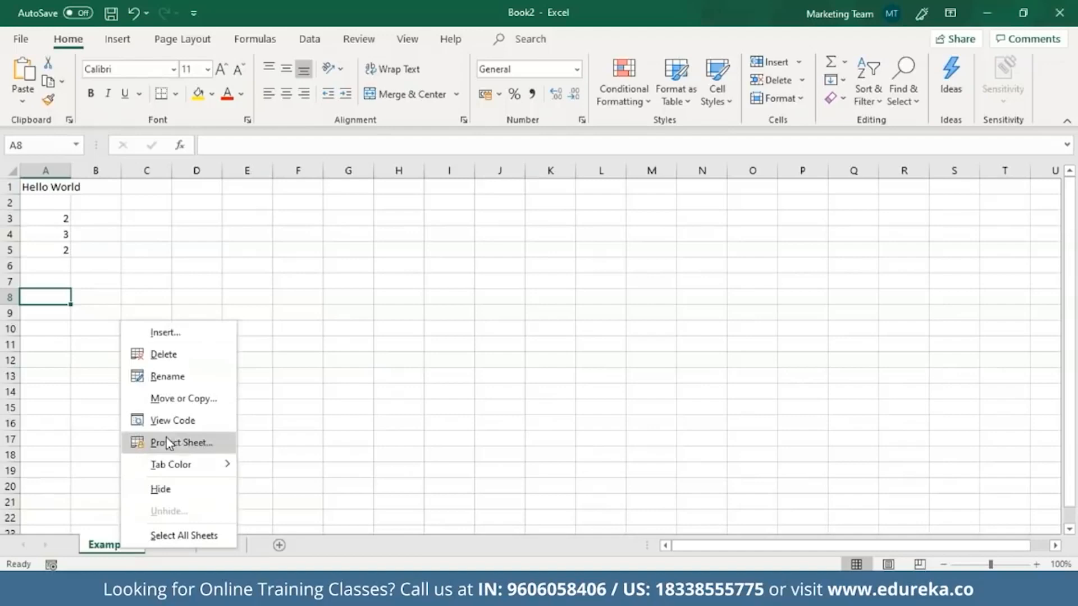
{"action": "left_click", "coordinate": [168, 407]}
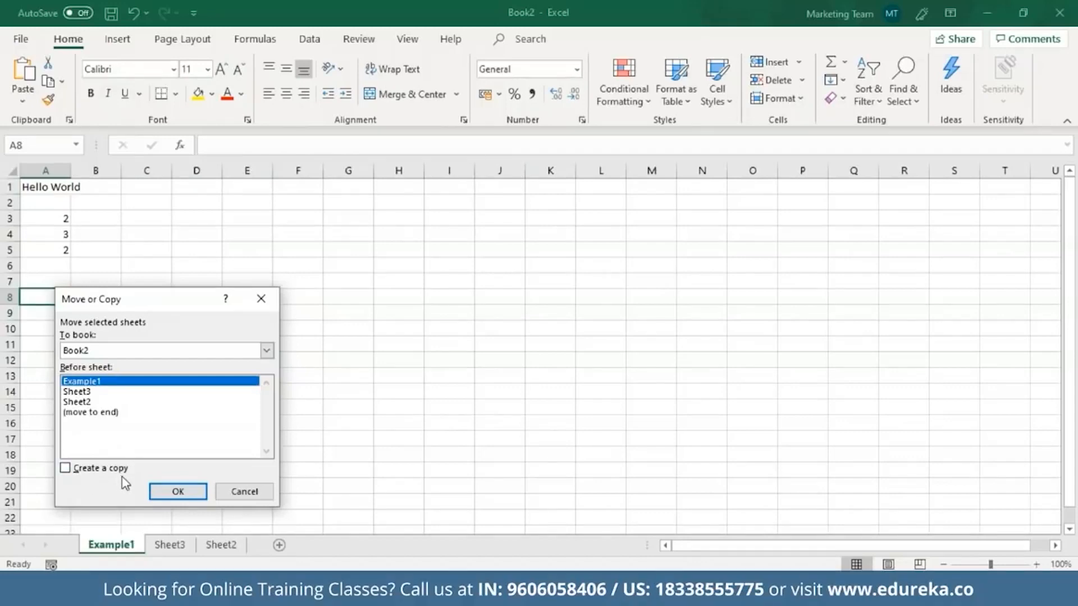
{"action": "left_click", "coordinate": [76, 471]}
{"action": "left_click", "coordinate": [178, 493]}
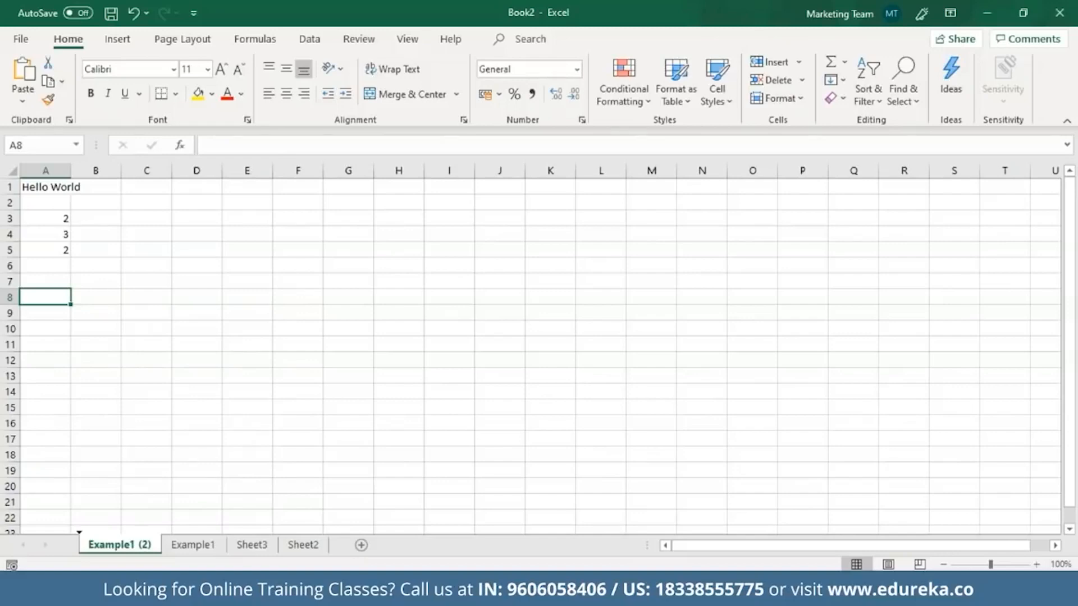
Step: Move the copied sheet Example1 (2) to just after Example1 and hide it
{"action": "left_click_drag", "start_coordinate": [120, 545], "coordinate": [209, 547]}
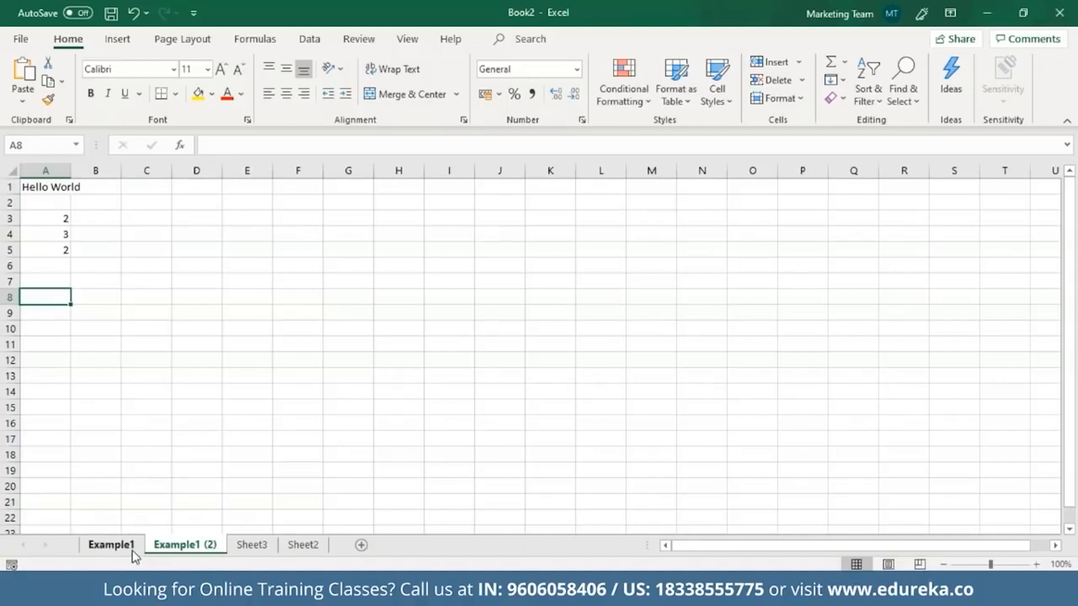
{"action": "right_click", "coordinate": [179, 546]}
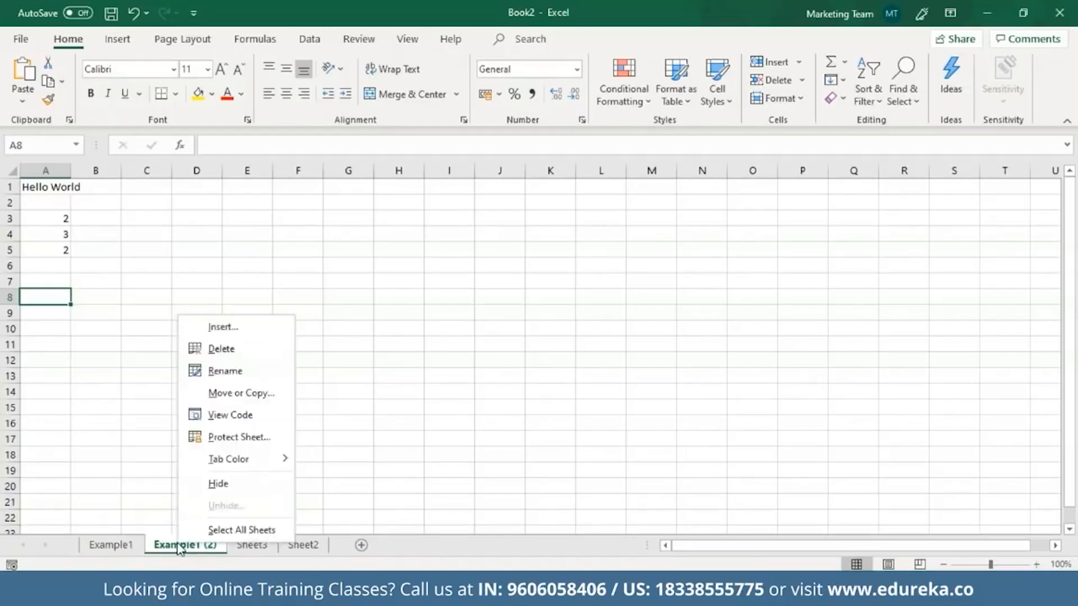
{"action": "left_click", "coordinate": [217, 484]}
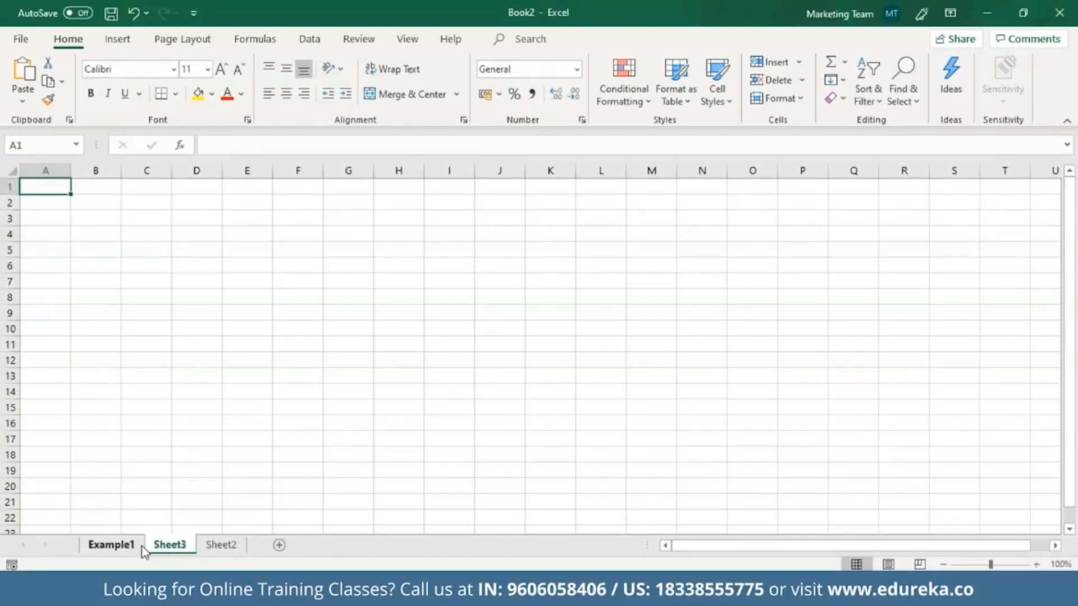
Step: Unhide the hidden Example1 (2) worksheet
{"action": "right_click", "coordinate": [142, 547]}
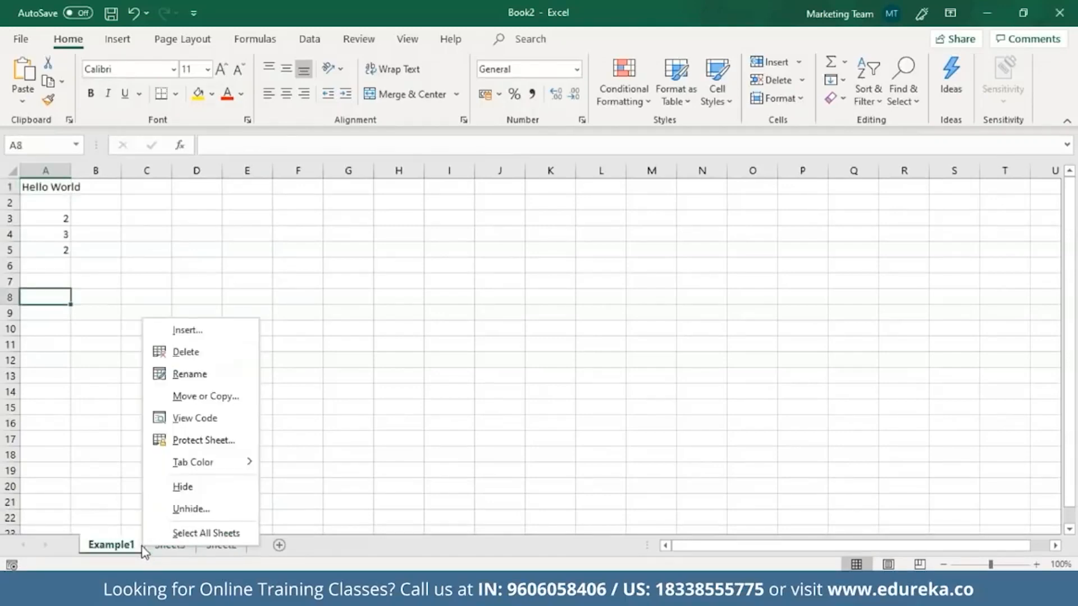
{"action": "left_click", "coordinate": [187, 509]}
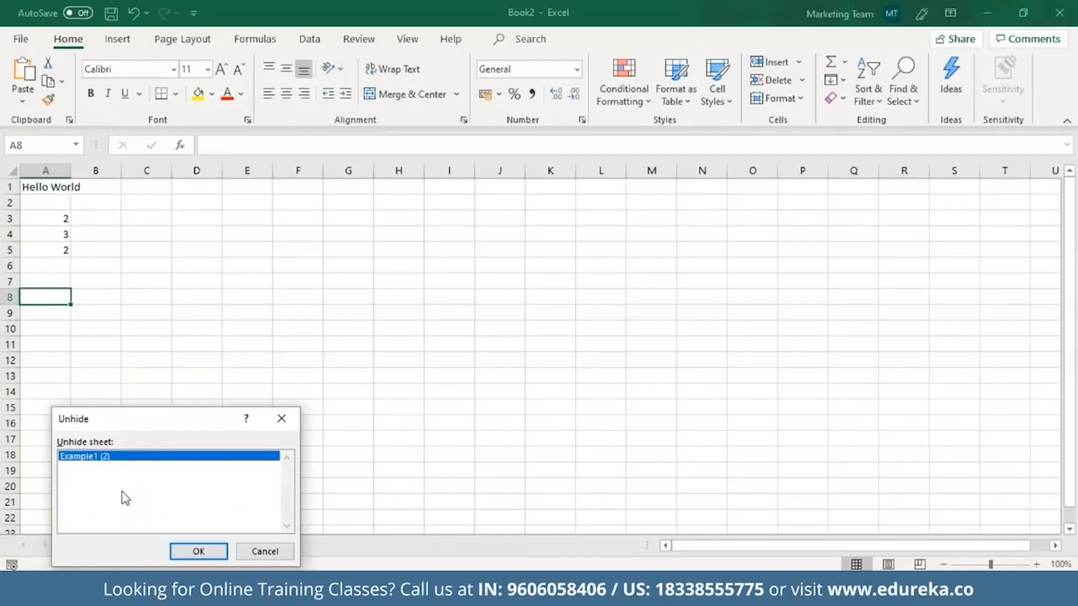
{"action": "left_click", "coordinate": [201, 552]}
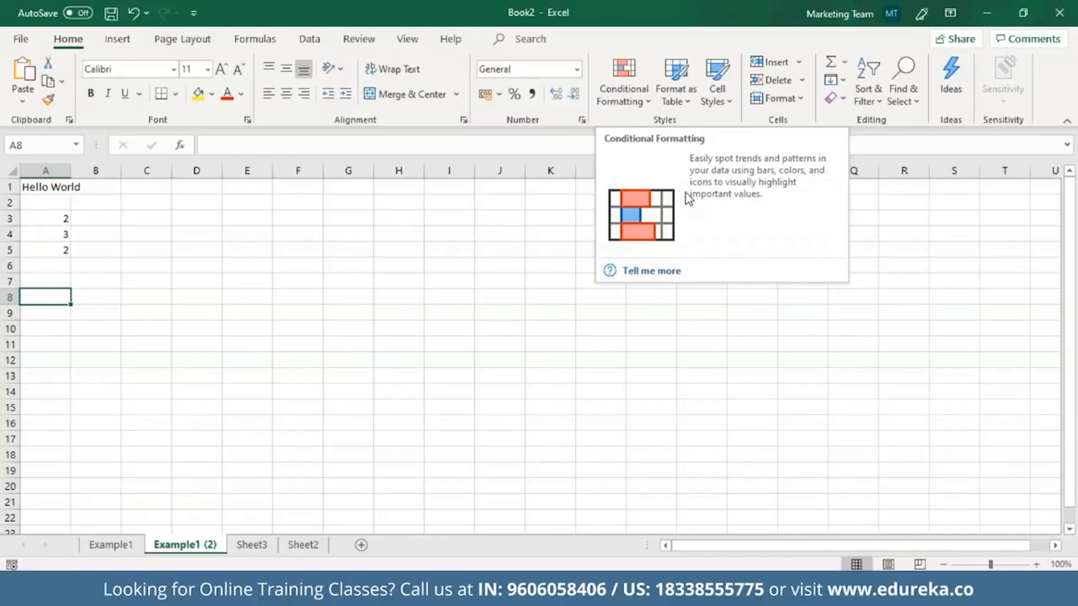
Step: Examine the text in cell A1 and the formula in cell A5 on the Example1 (2) sheet
{"action": "left_click", "coordinate": [204, 342]}
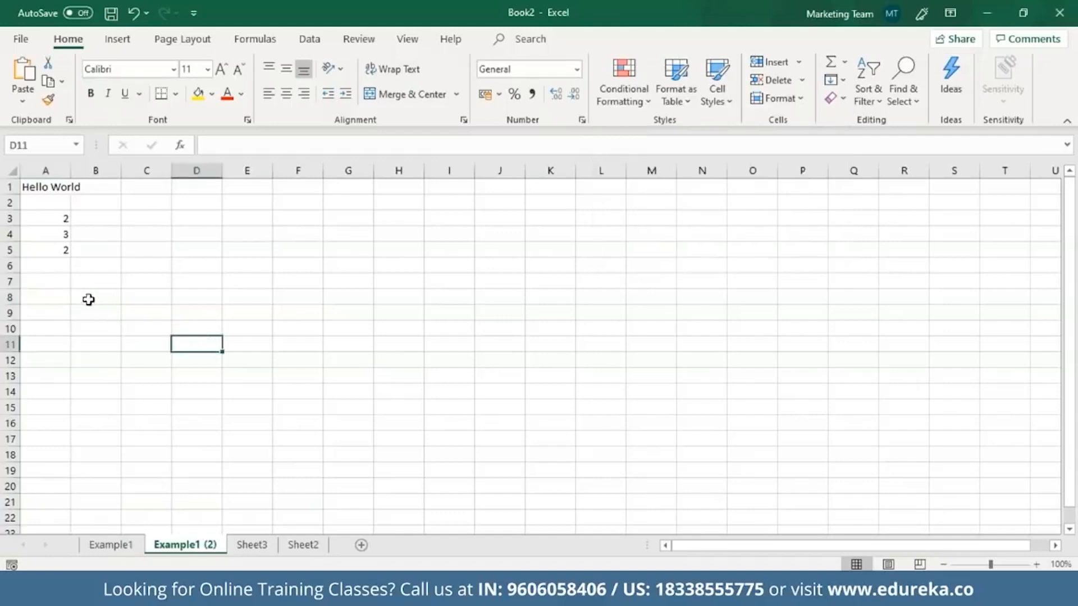
{"action": "left_click", "coordinate": [52, 285]}
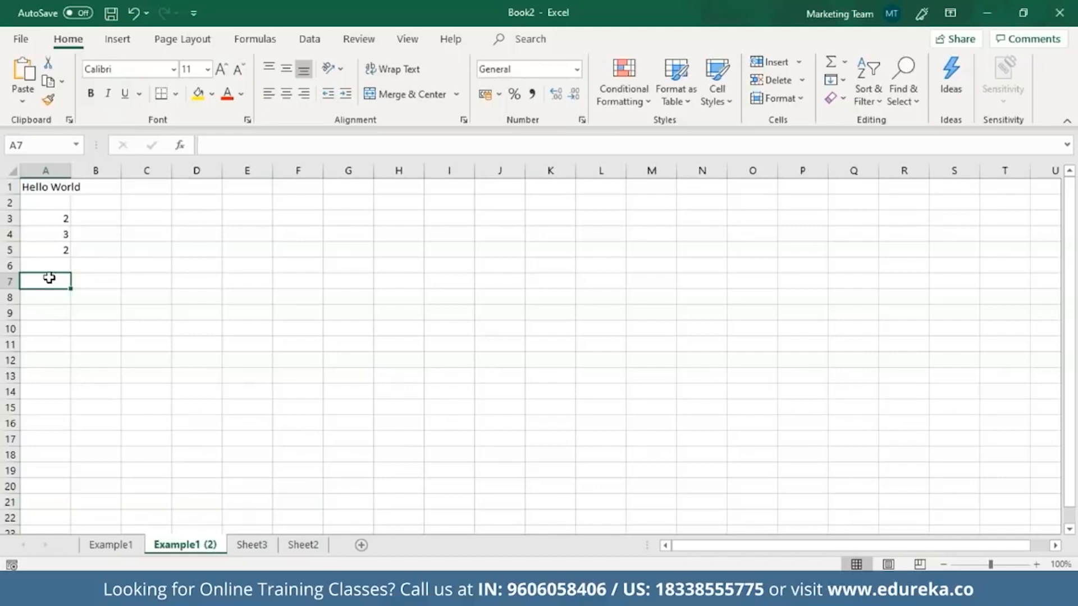
{"action": "left_click", "coordinate": [67, 190]}
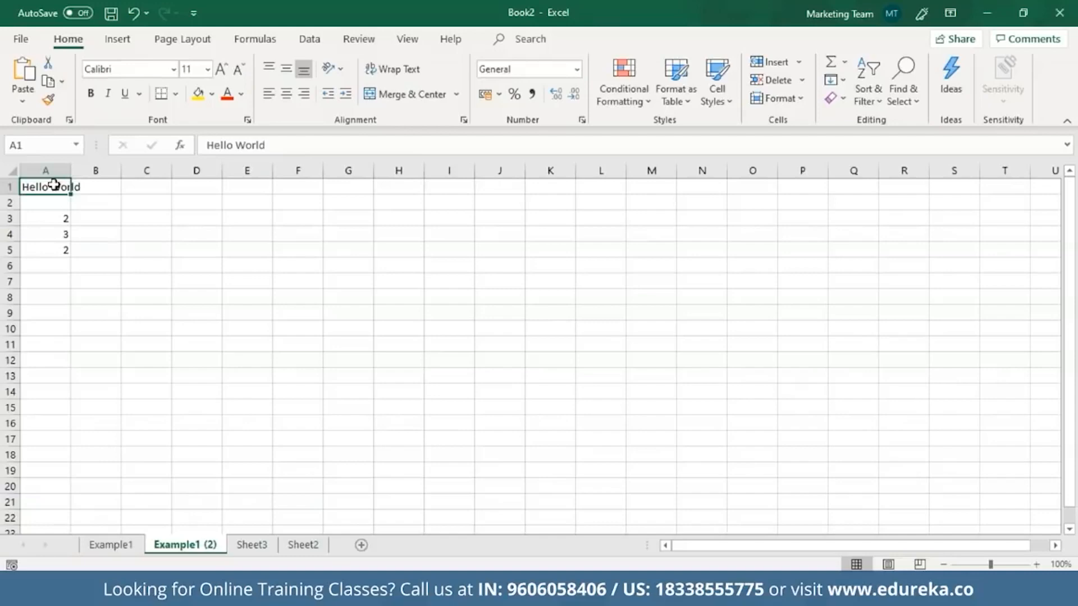
{"action": "key", "text": "Return"}
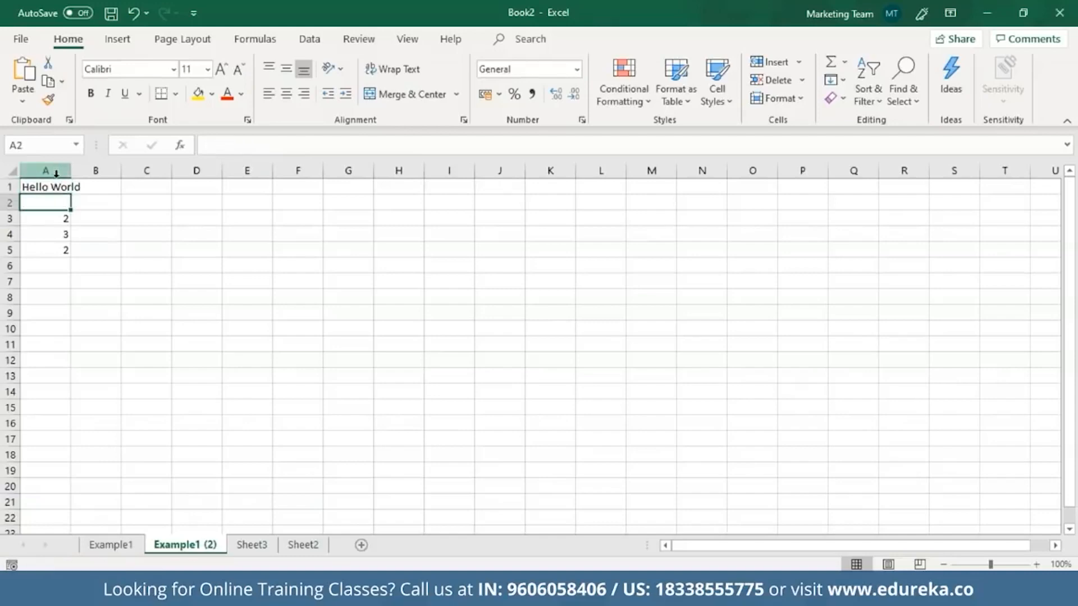
{"action": "double_click", "coordinate": [50, 187]}
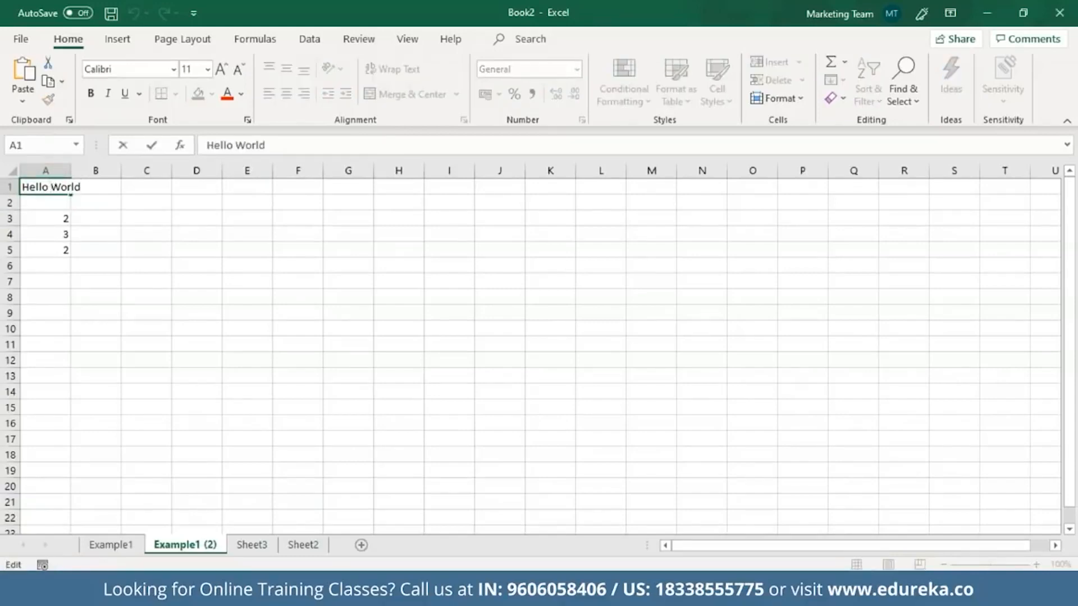
{"action": "key", "text": "End"}
{"action": "left_click", "coordinate": [66, 252]}
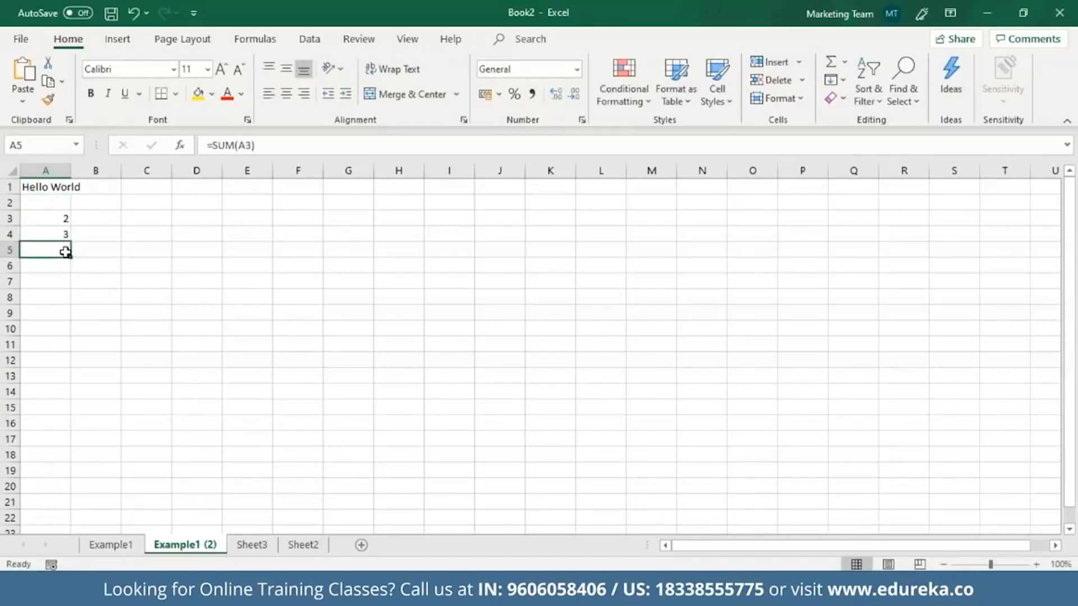
{"action": "left_click", "coordinate": [215, 149]}
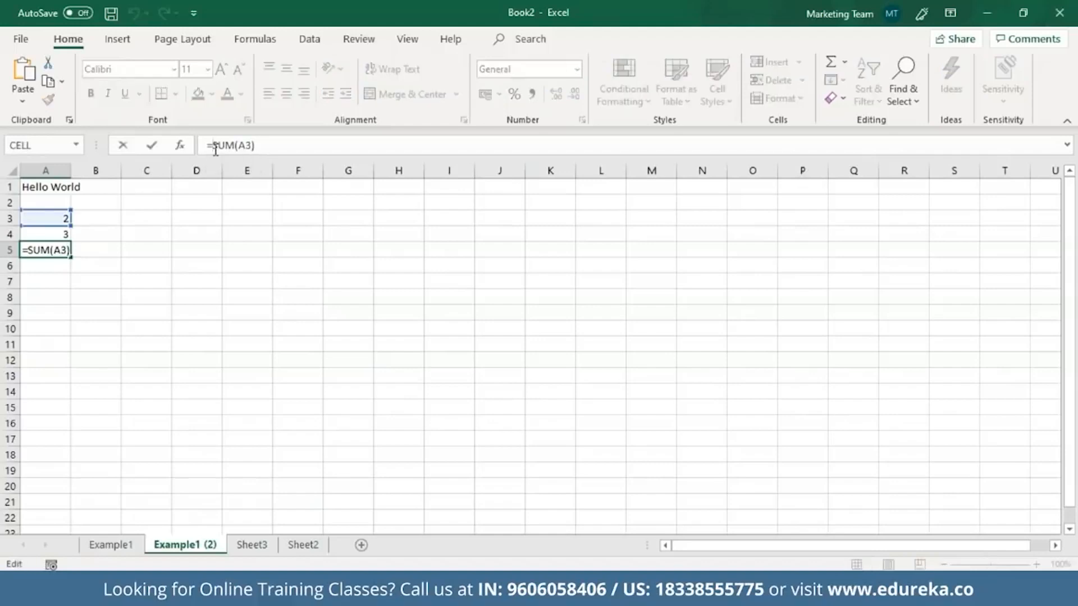
{"action": "left_click", "coordinate": [54, 251]}
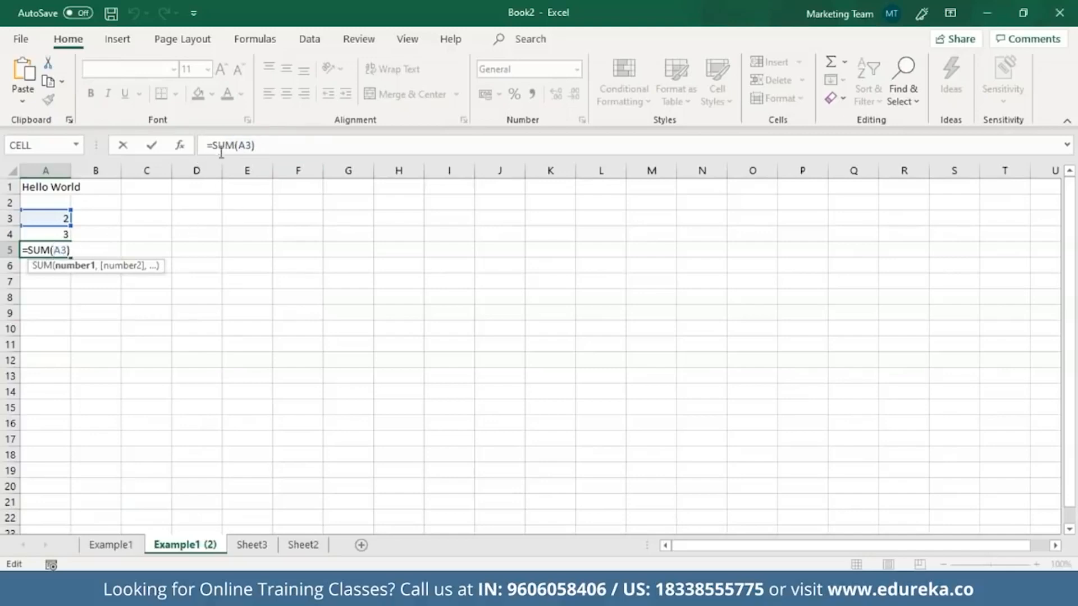
{"action": "key", "text": "Return"}
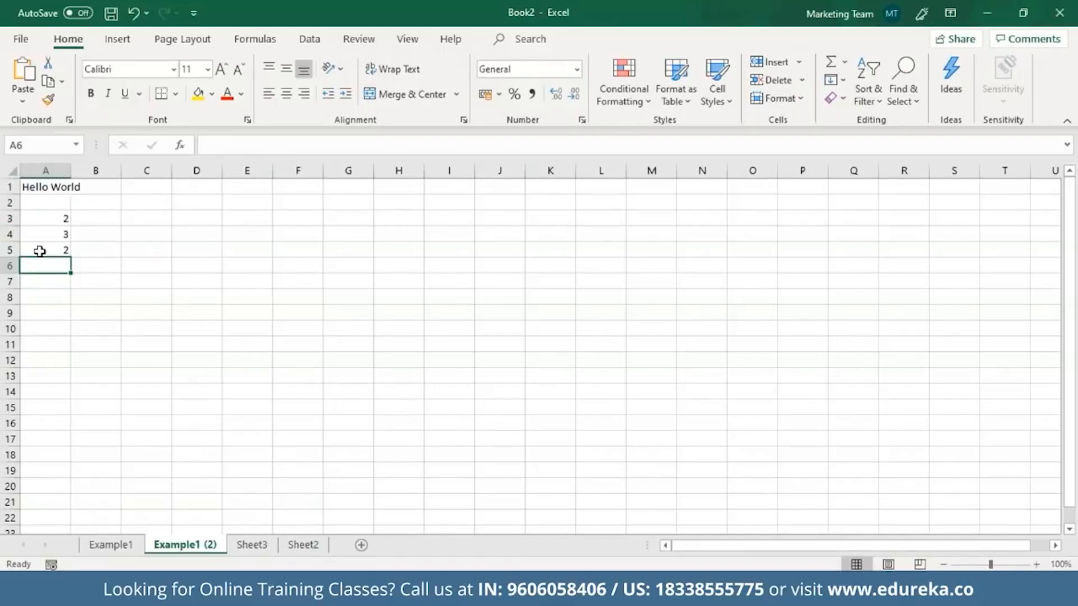
Step: Inspect the text in cell A1 in edit mode and highlight the range A1:A6
{"action": "double_click", "coordinate": [68, 187]}
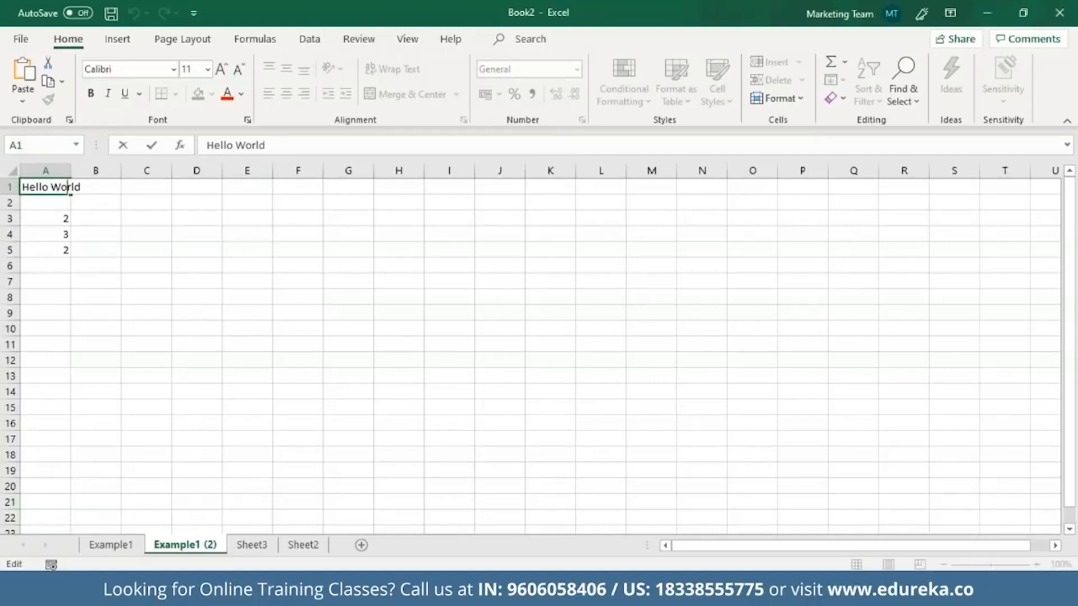
{"action": "left_click", "coordinate": [72, 188]}
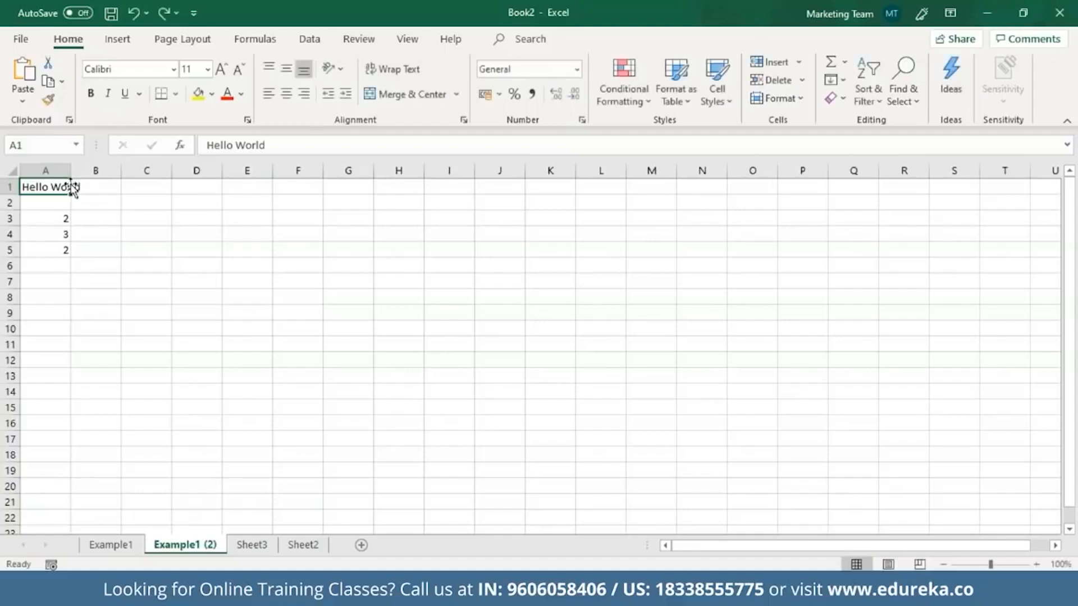
{"action": "left_click_drag", "start_coordinate": [60, 185], "coordinate": [66, 261]}
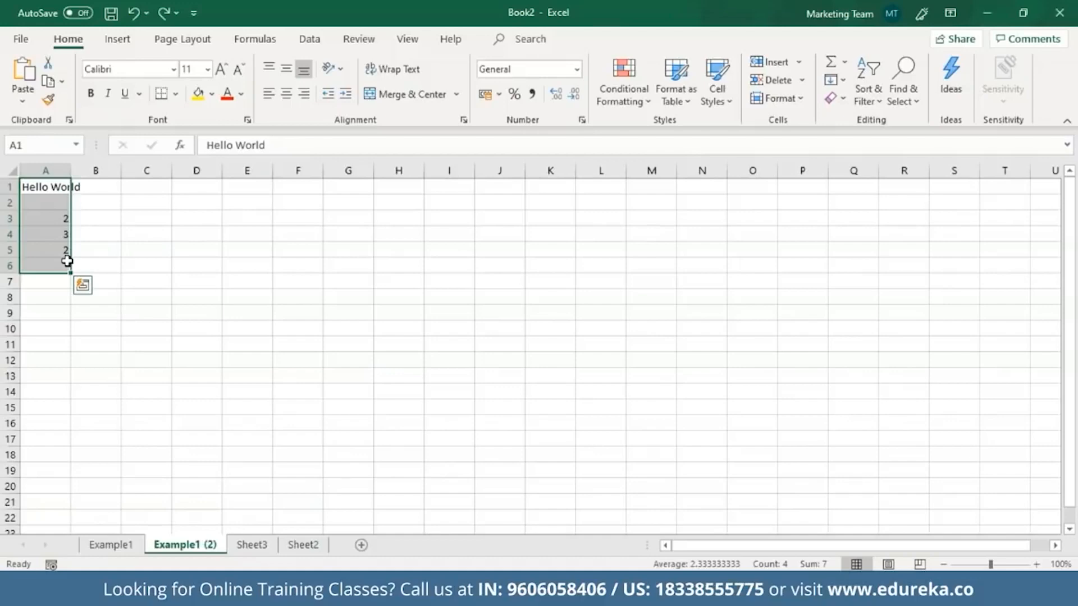
{"action": "left_click", "coordinate": [68, 261]}
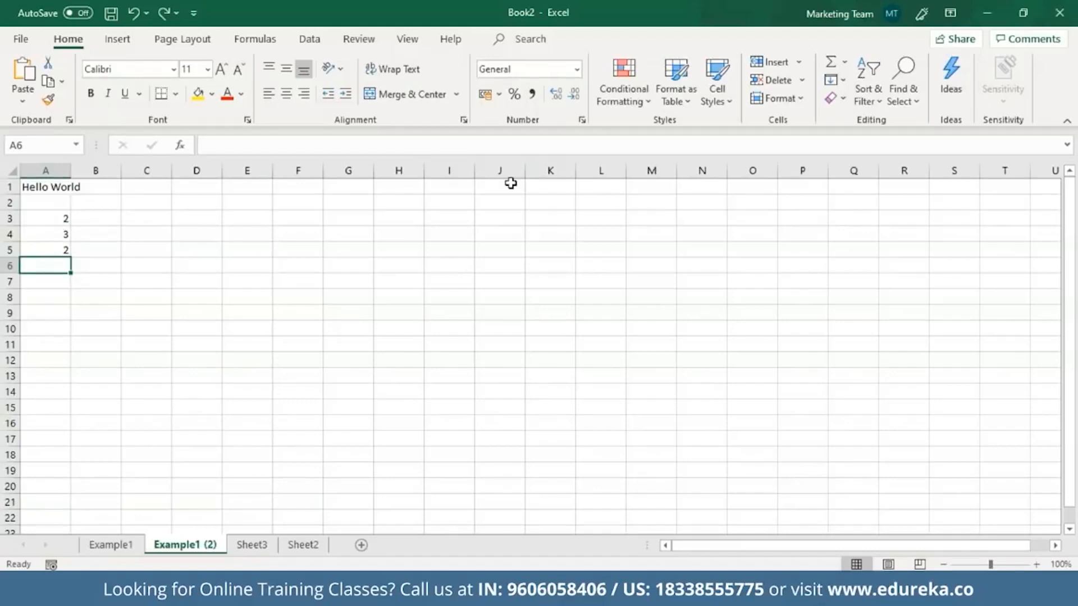
Step: Select the cells containing formulas with Go To Special, keeping numbers, text, logicals and errors included
{"action": "left_click", "coordinate": [911, 97]}
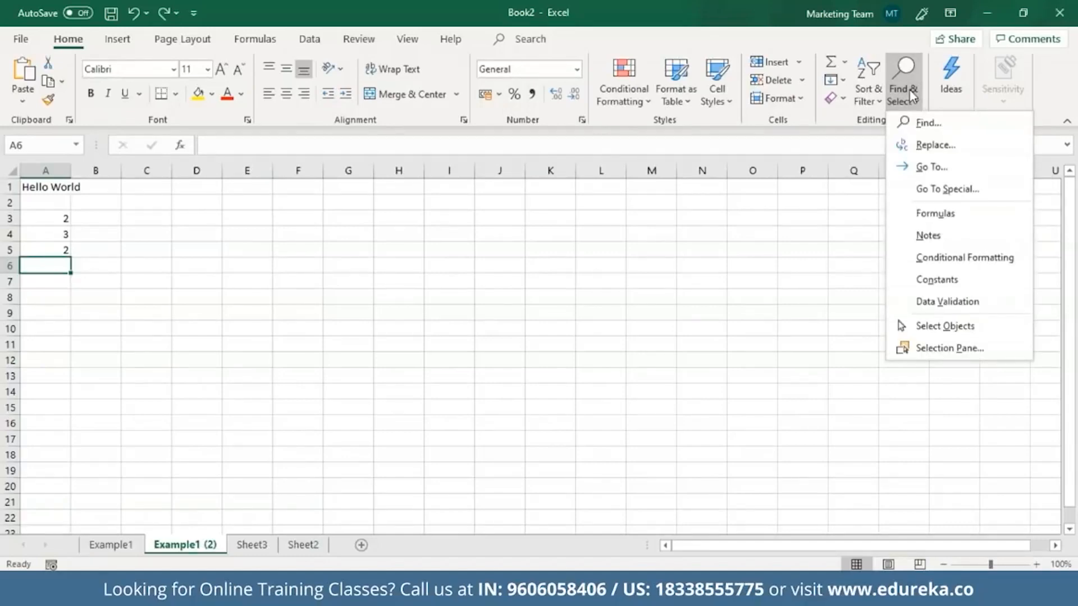
{"action": "left_click", "coordinate": [921, 191]}
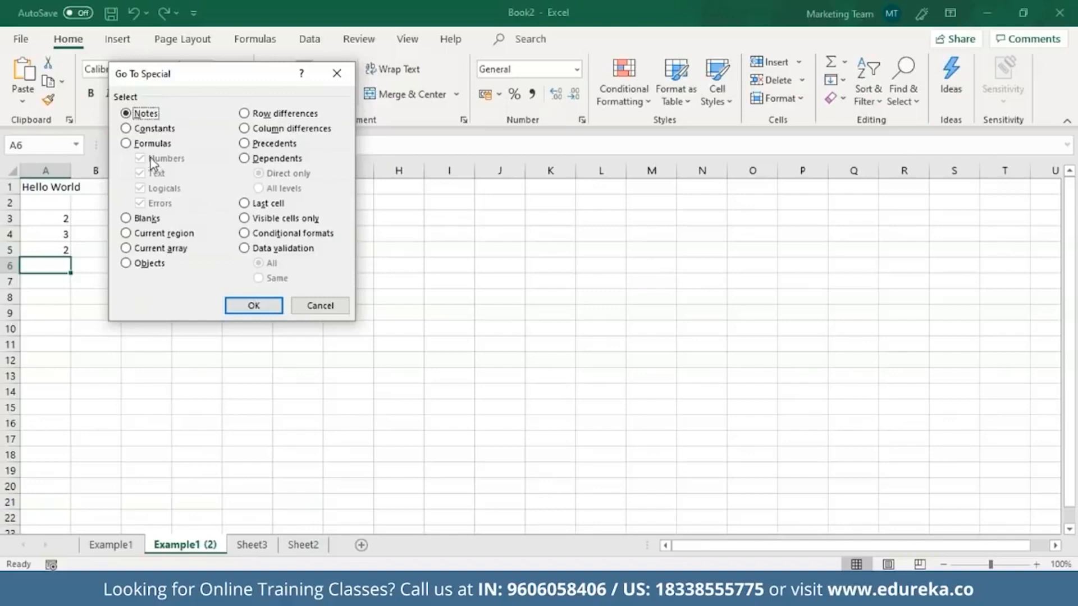
{"action": "left_click", "coordinate": [126, 143]}
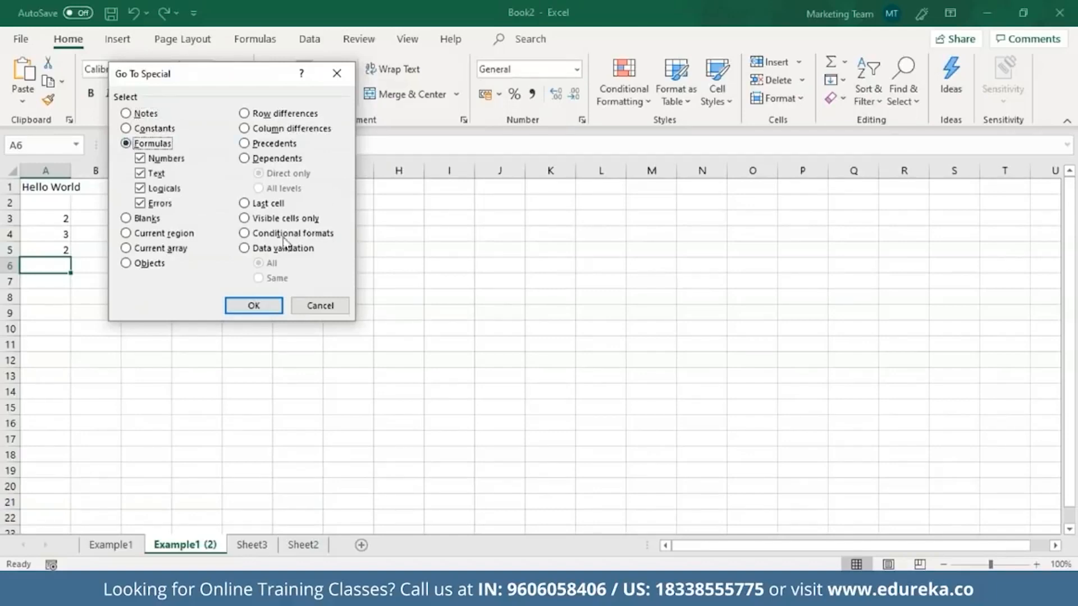
{"action": "left_click", "coordinate": [254, 306]}
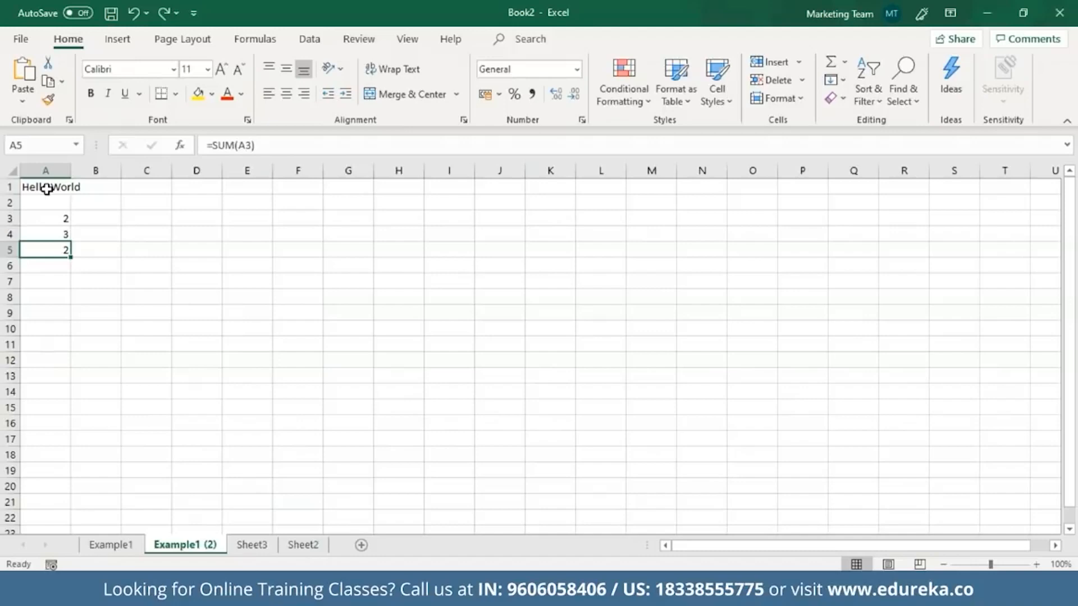
Step: Delete the Hello World text from cell A1
{"action": "double_click", "coordinate": [46, 189]}
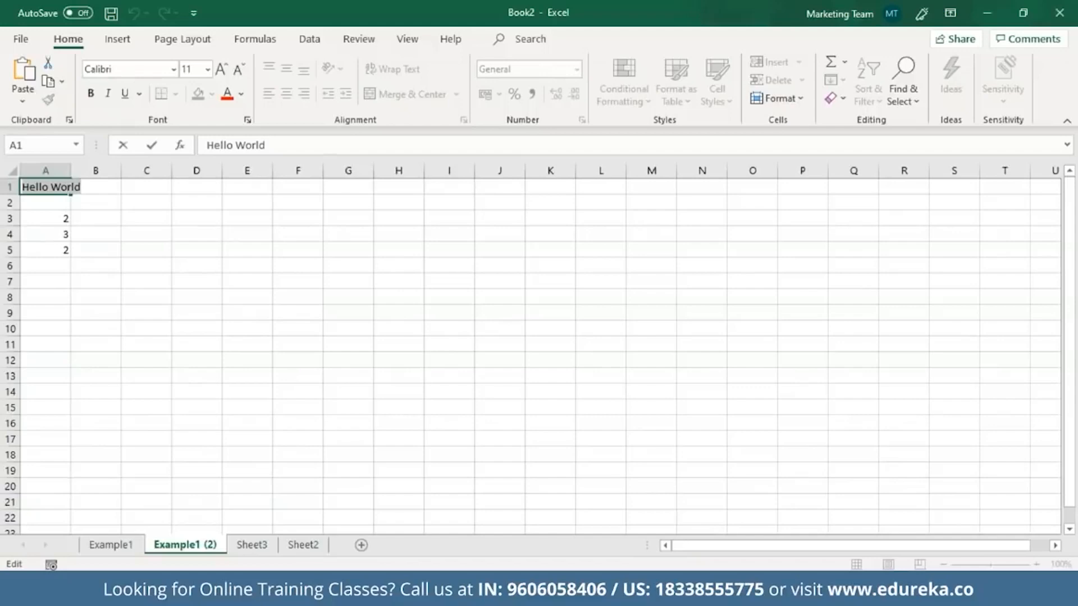
{"action": "key", "text": "BackSpace"}
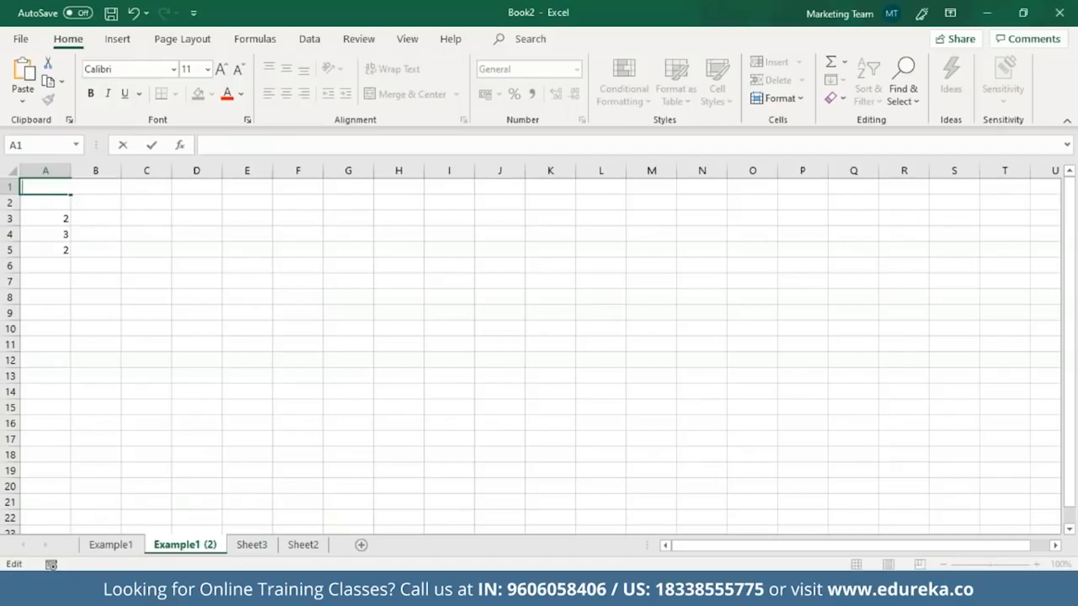
{"action": "left_click", "coordinate": [58, 217]}
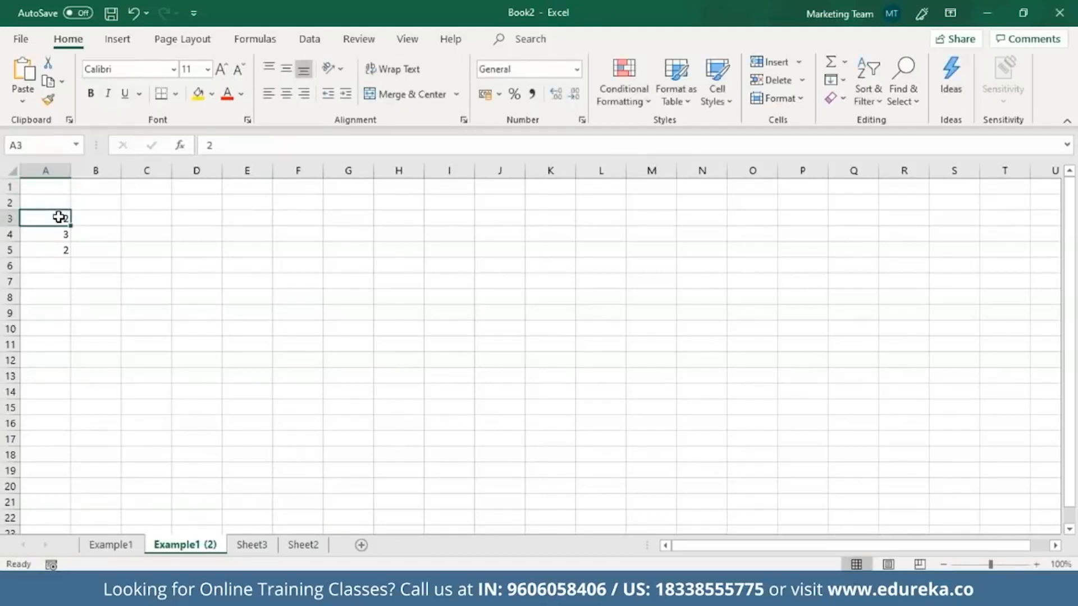
Step: Delete cell A3 from the sheet, shifting the cells below it up
{"action": "right_click", "coordinate": [59, 218]}
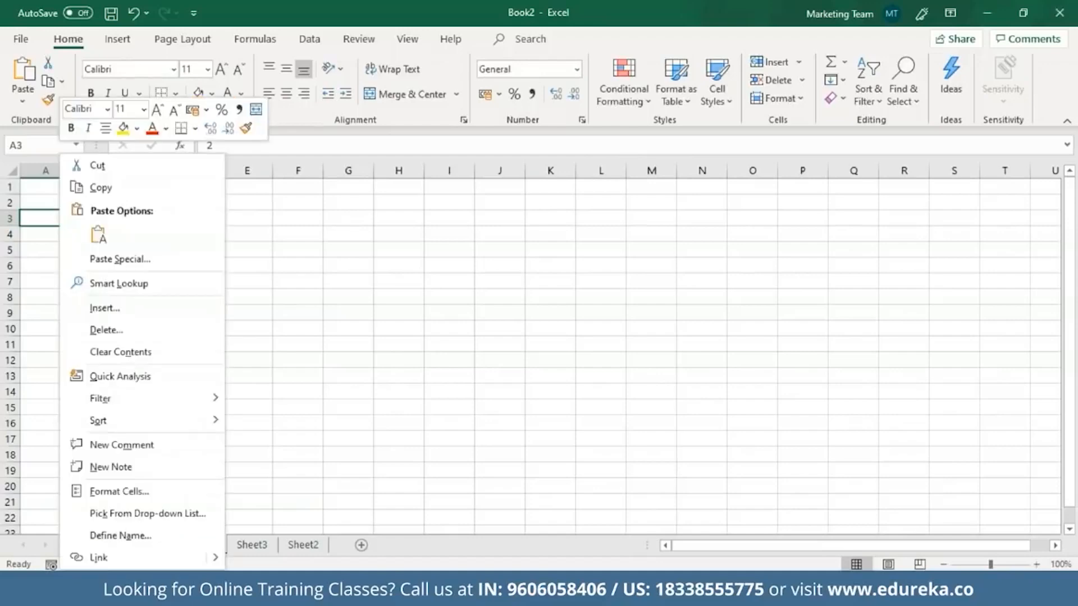
{"action": "left_click", "coordinate": [100, 331]}
{"action": "left_click", "coordinate": [75, 376]}
{"action": "double_click", "coordinate": [58, 235]}
{"action": "left_click", "coordinate": [61, 218]}
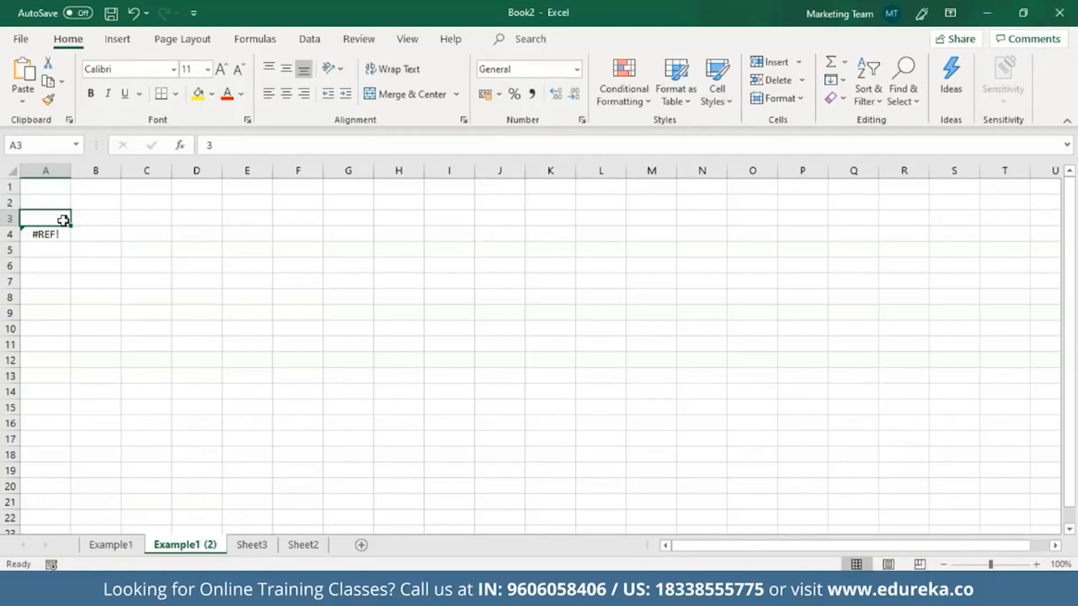
Step: Clear the contents of the whole column A
{"action": "left_click", "coordinate": [45, 171]}
{"action": "left_click", "coordinate": [9, 187]}
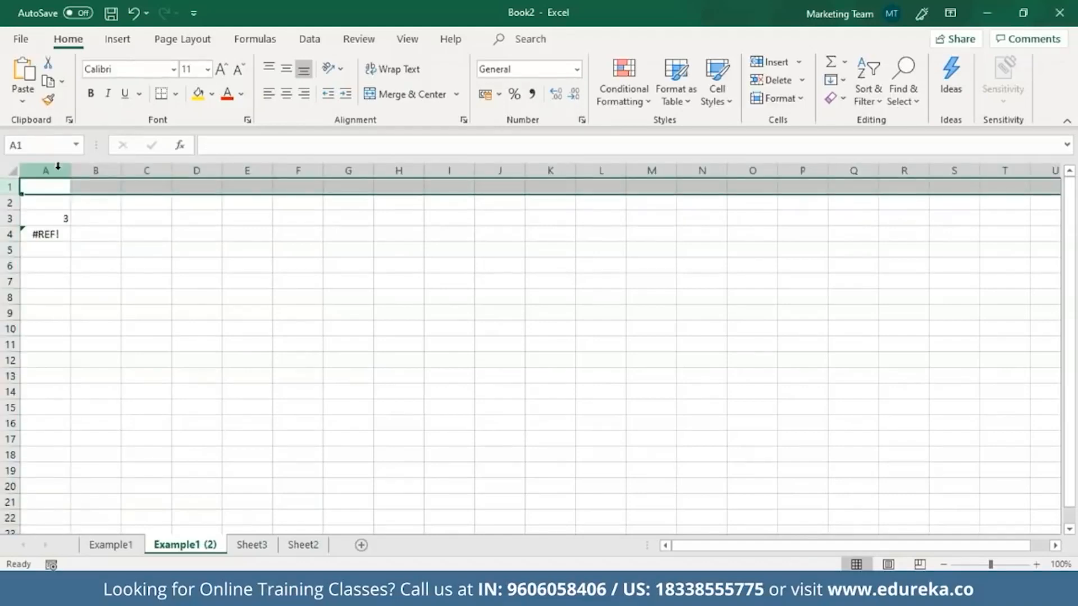
{"action": "left_click", "coordinate": [58, 167]}
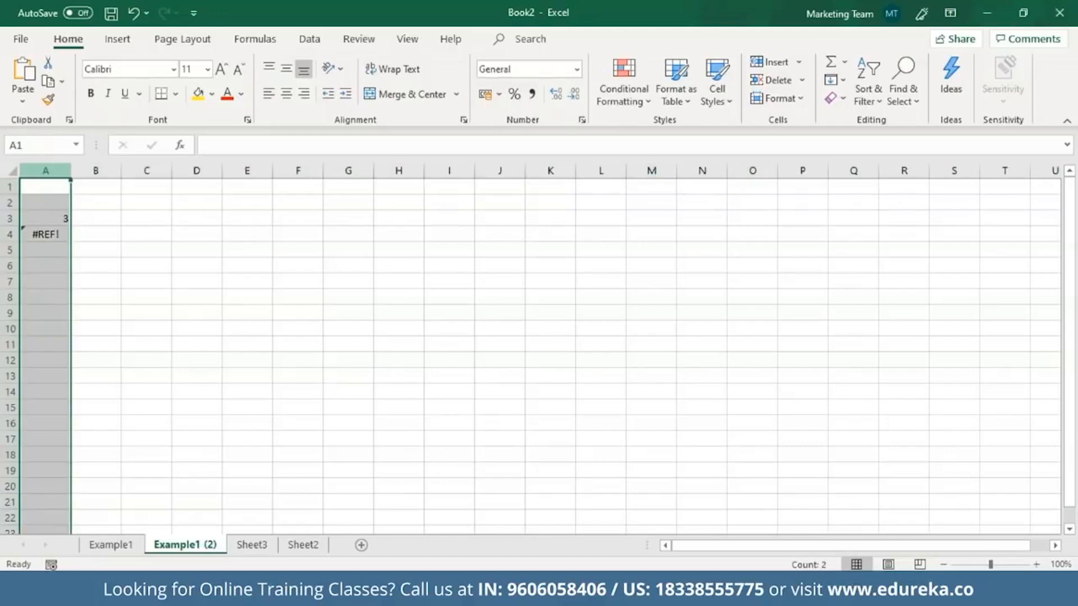
{"action": "key", "text": "Delete"}
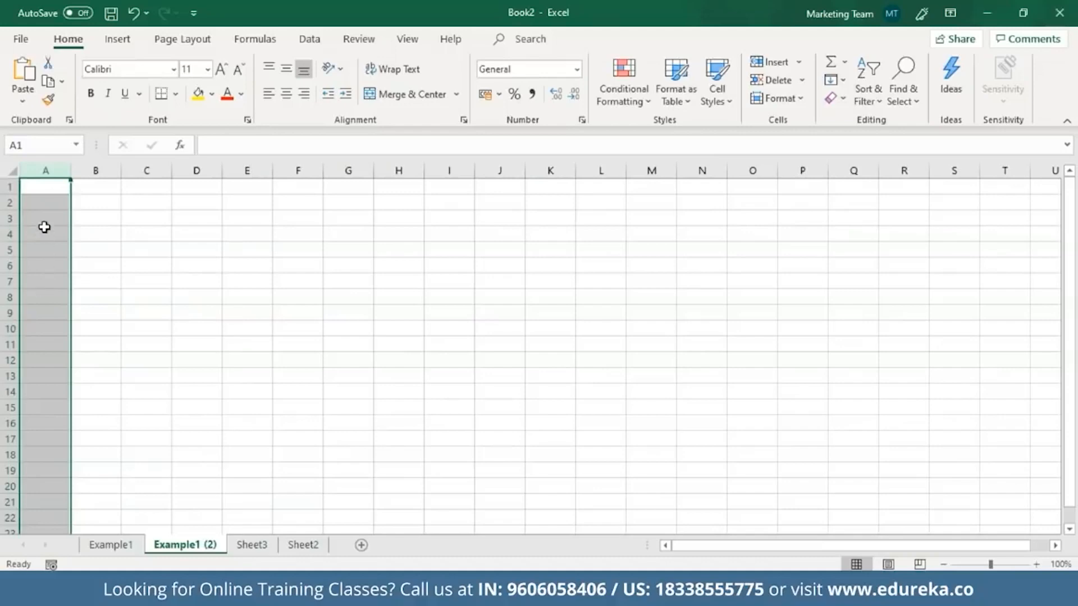
Step: Enter Welcome, To and Edureka in cells A1, A2 and A3
{"action": "left_click", "coordinate": [46, 191]}
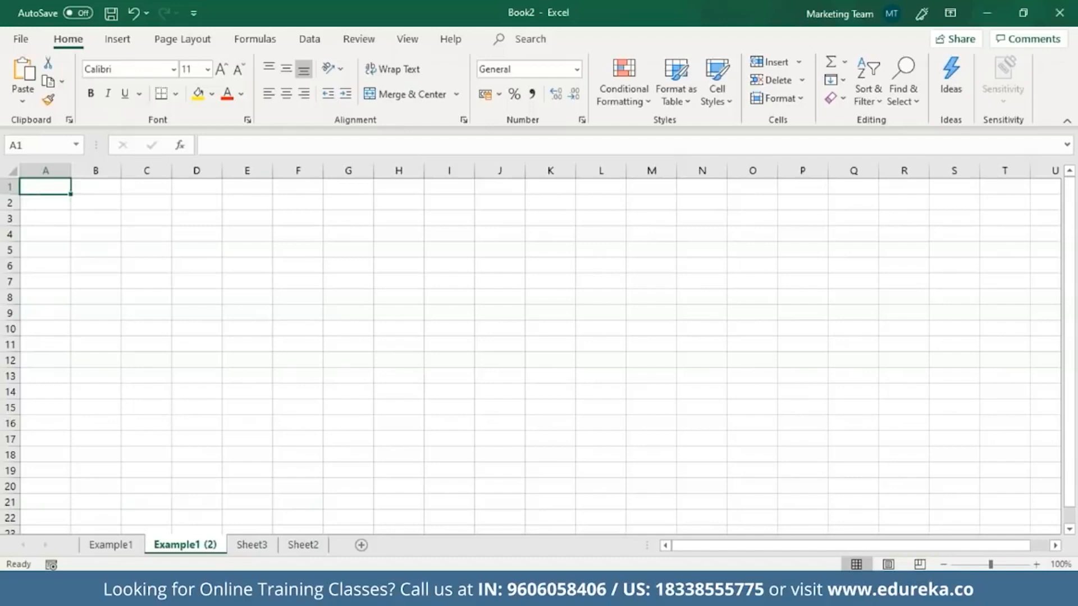
{"action": "left_click", "coordinate": [46, 193]}
{"action": "double_click", "coordinate": [46, 187]}
{"action": "type", "text": "Welcome"}
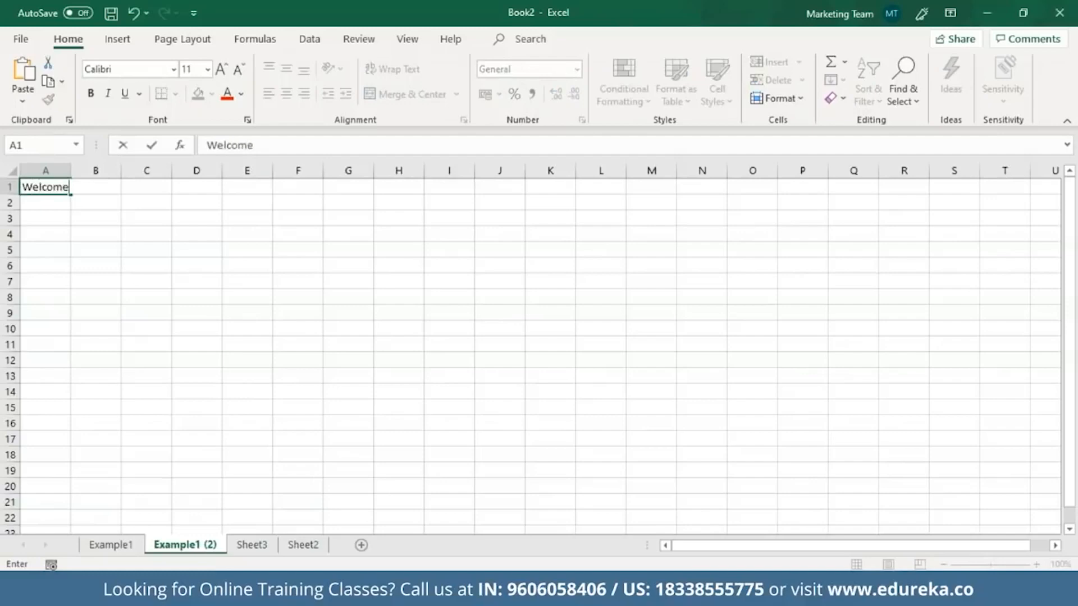
{"action": "key", "text": "Return"}
{"action": "type", "text": "To"}
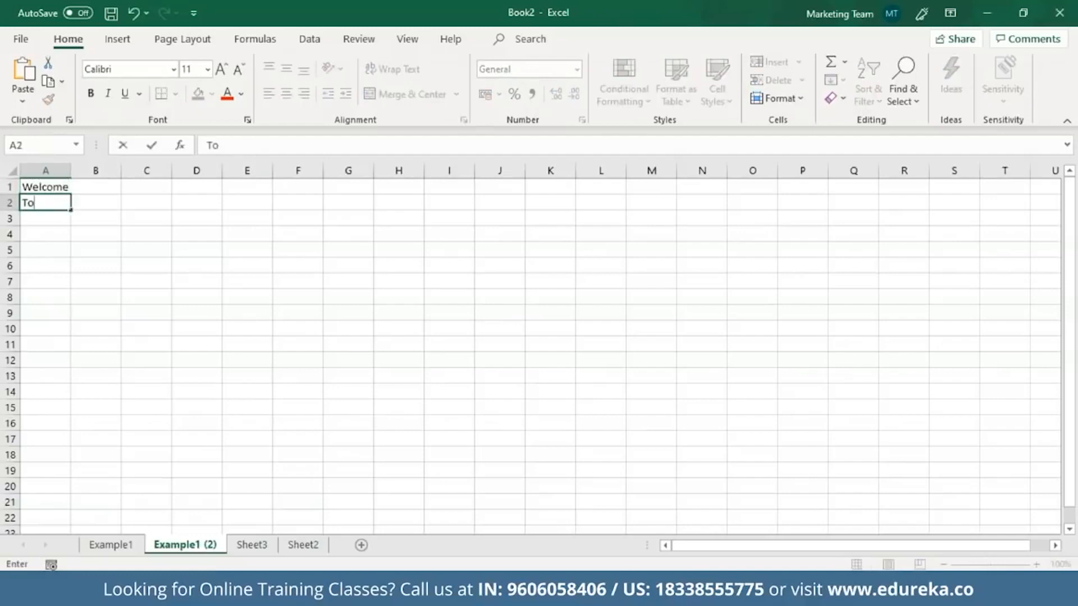
{"action": "key", "text": "Return"}
{"action": "type", "text": "Edureka"}
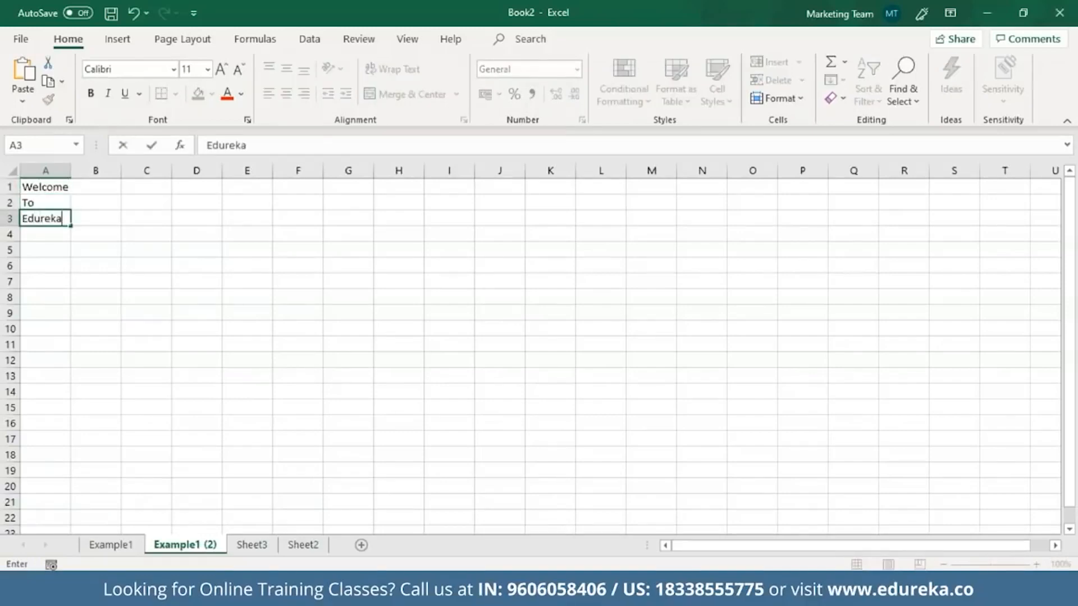
{"action": "left_click", "coordinate": [35, 191]}
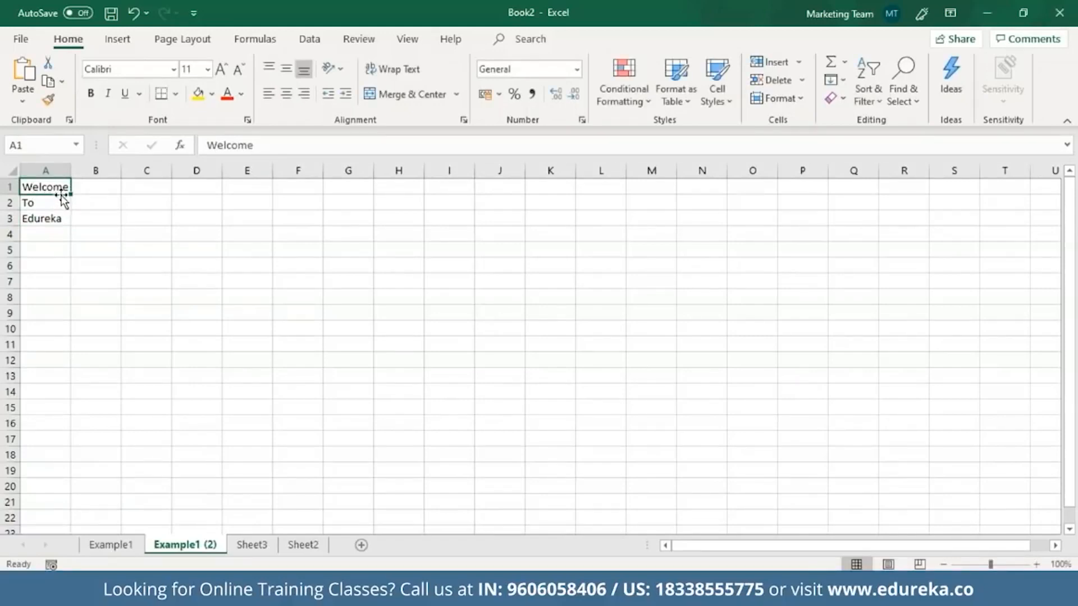
Step: Move the text in cells A1 through A3 to the range starting at cell C4
{"action": "left_click_drag", "start_coordinate": [58, 186], "coordinate": [53, 220]}
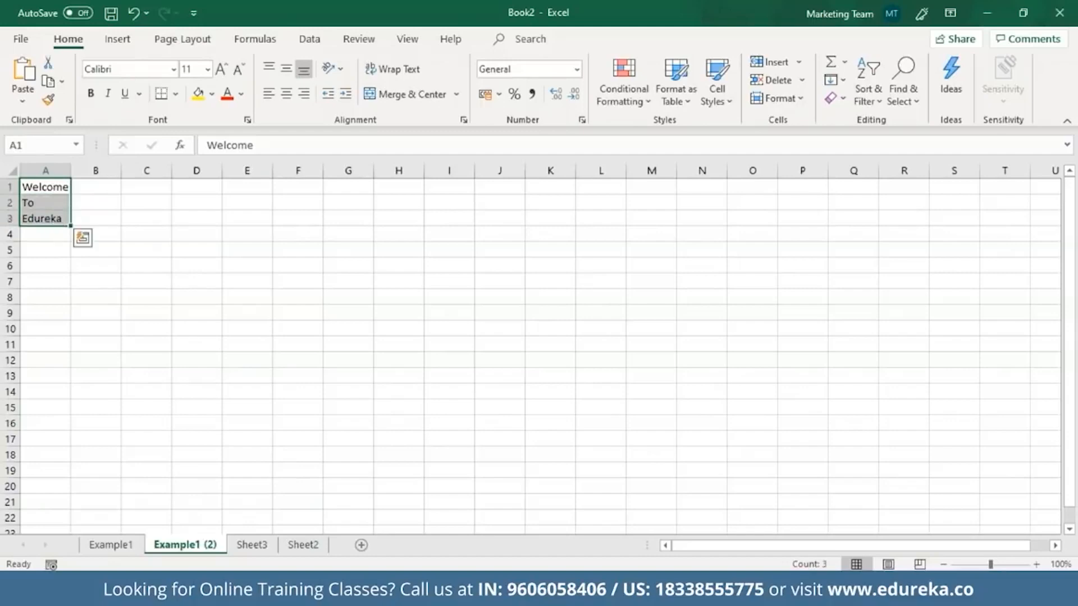
{"action": "right_click", "coordinate": [58, 216]}
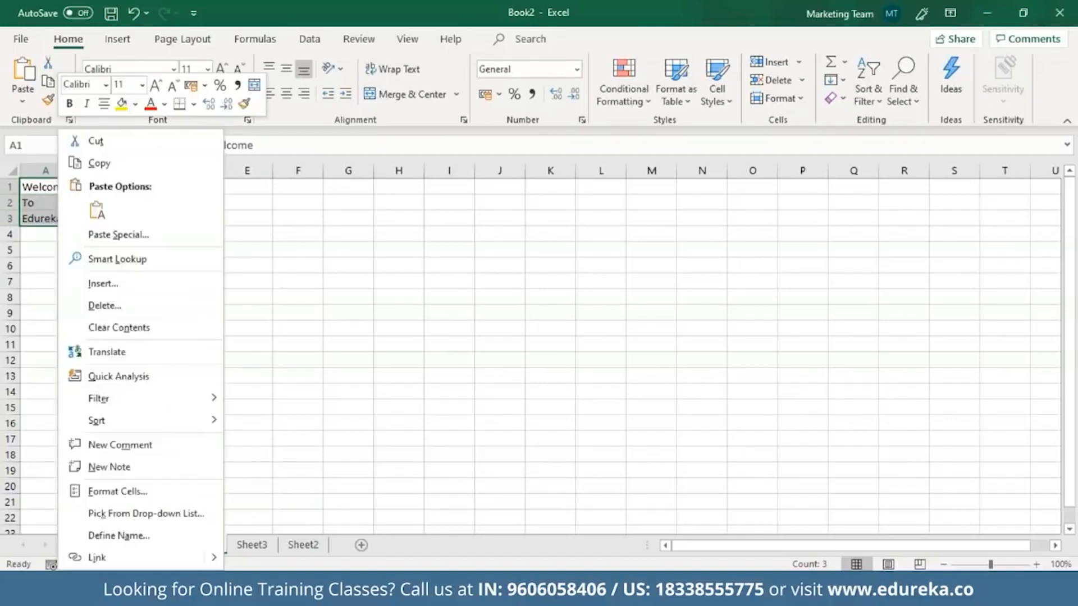
{"action": "left_click", "coordinate": [101, 144]}
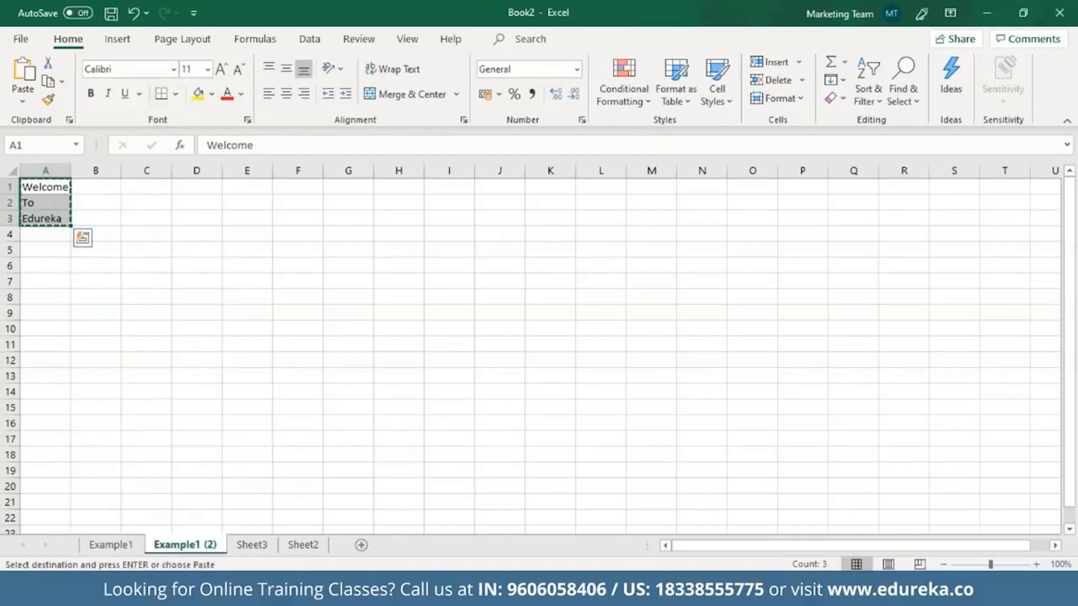
{"action": "left_click", "coordinate": [151, 239]}
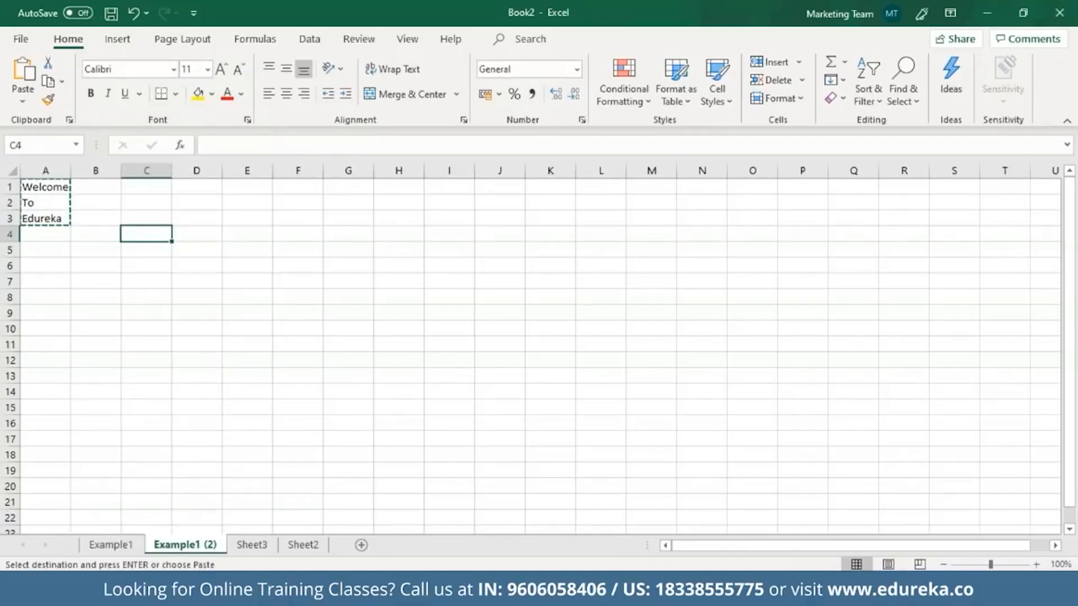
{"action": "right_click", "coordinate": [150, 236]}
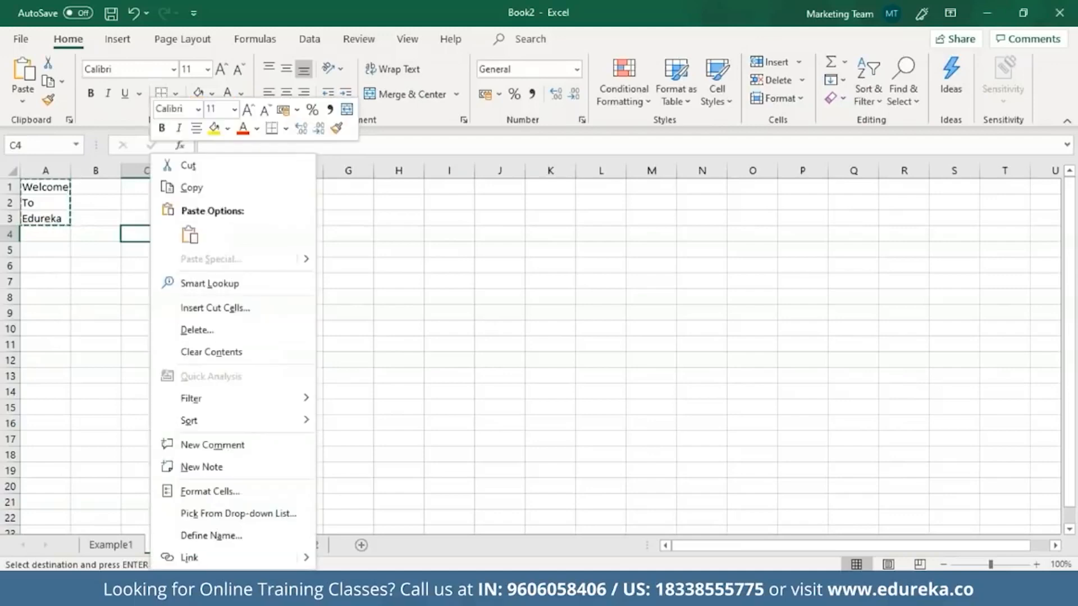
{"action": "left_click", "coordinate": [190, 235]}
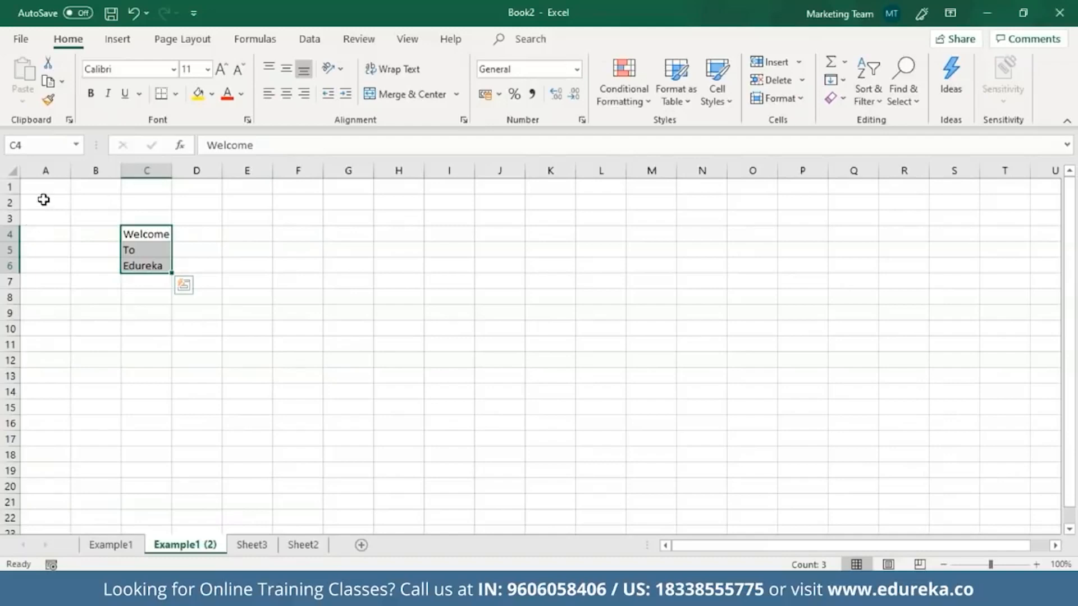
Step: Copy the text in cells C4 through C6 back into the range starting at cell A1
{"action": "right_click", "coordinate": [152, 267]}
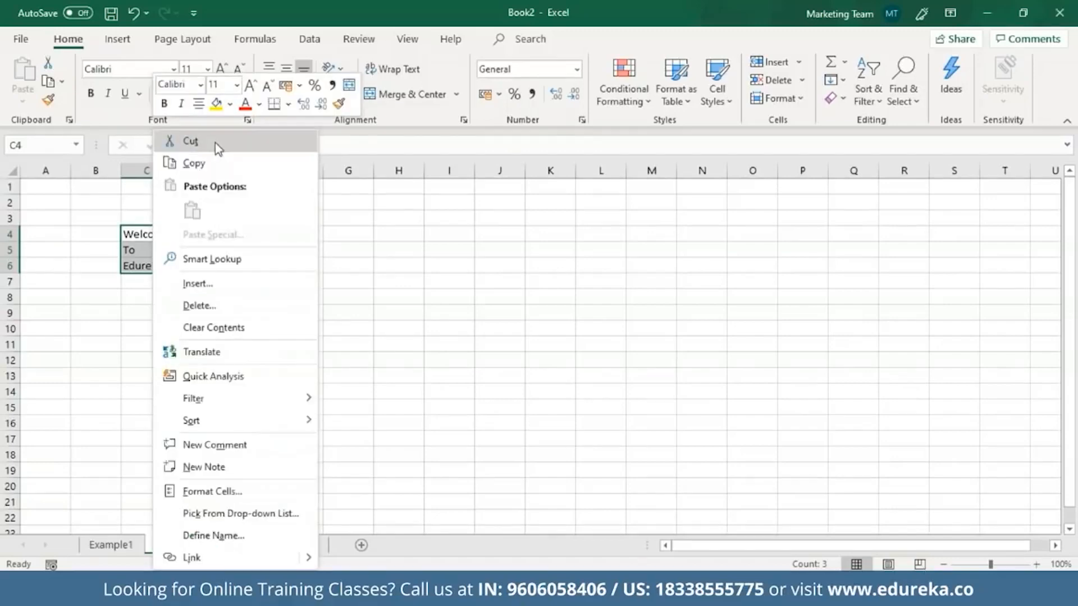
{"action": "left_click", "coordinate": [44, 186]}
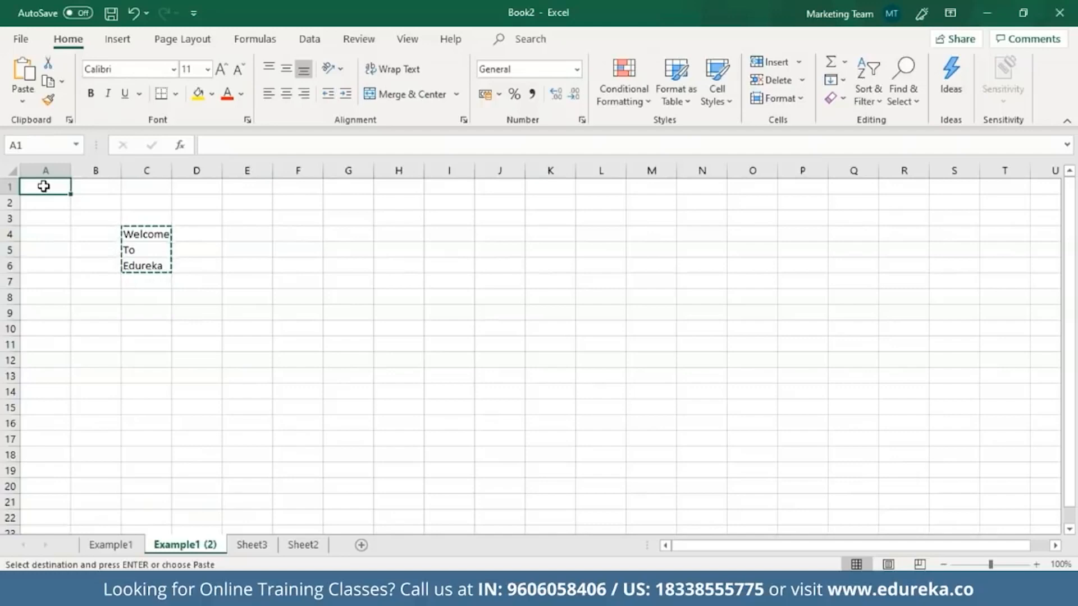
{"action": "key", "text": "ctrl+v"}
Step: Paste the Welcome To Edureka item from the clipboard history into the range starting at cell A8
{"action": "left_click", "coordinate": [45, 297]}
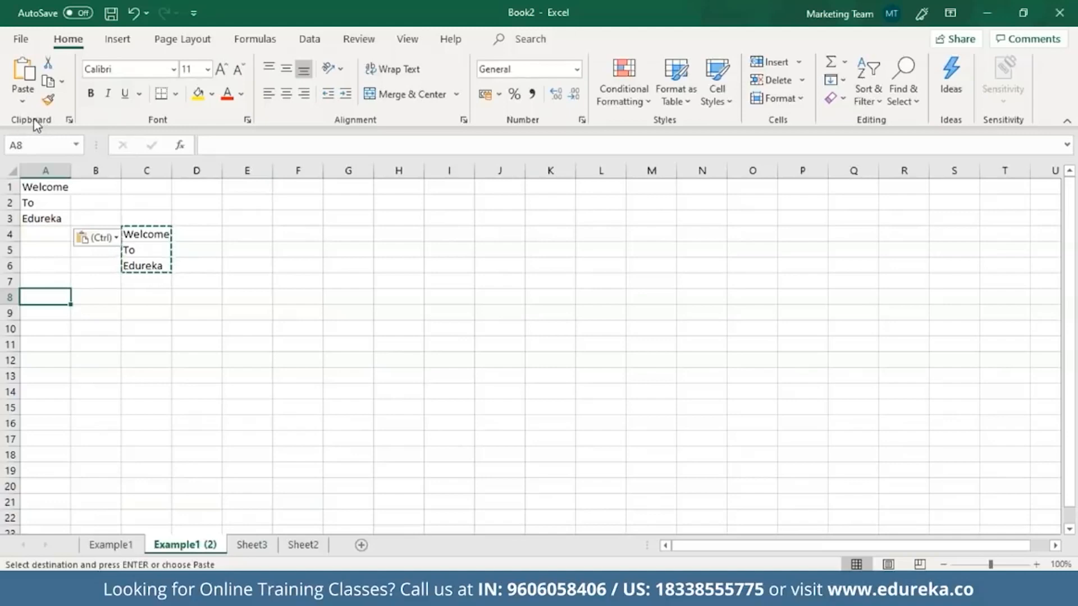
{"action": "left_click", "coordinate": [69, 120]}
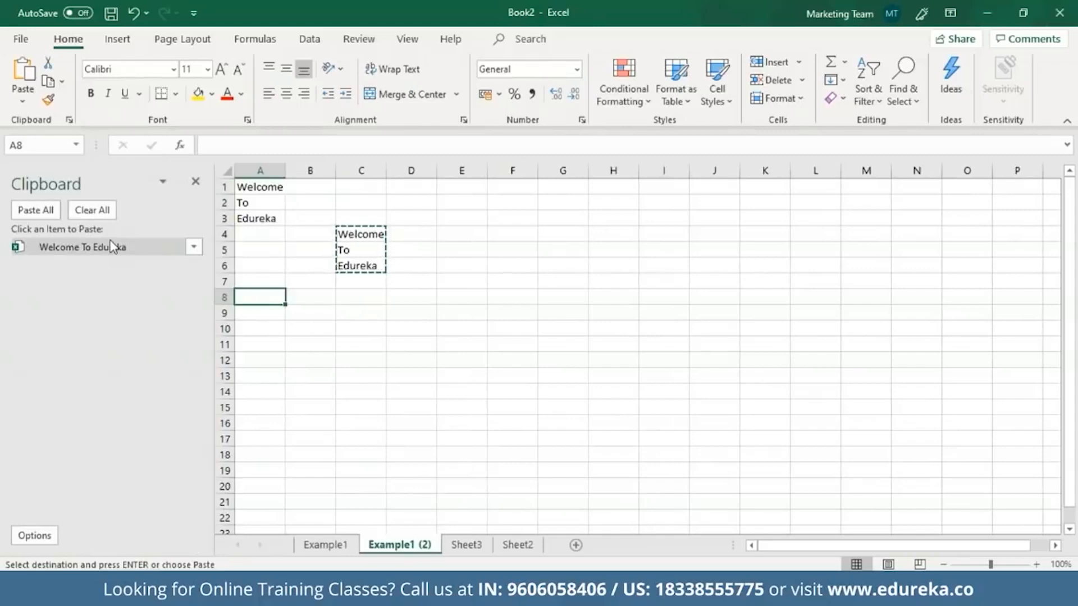
{"action": "left_click", "coordinate": [192, 250]}
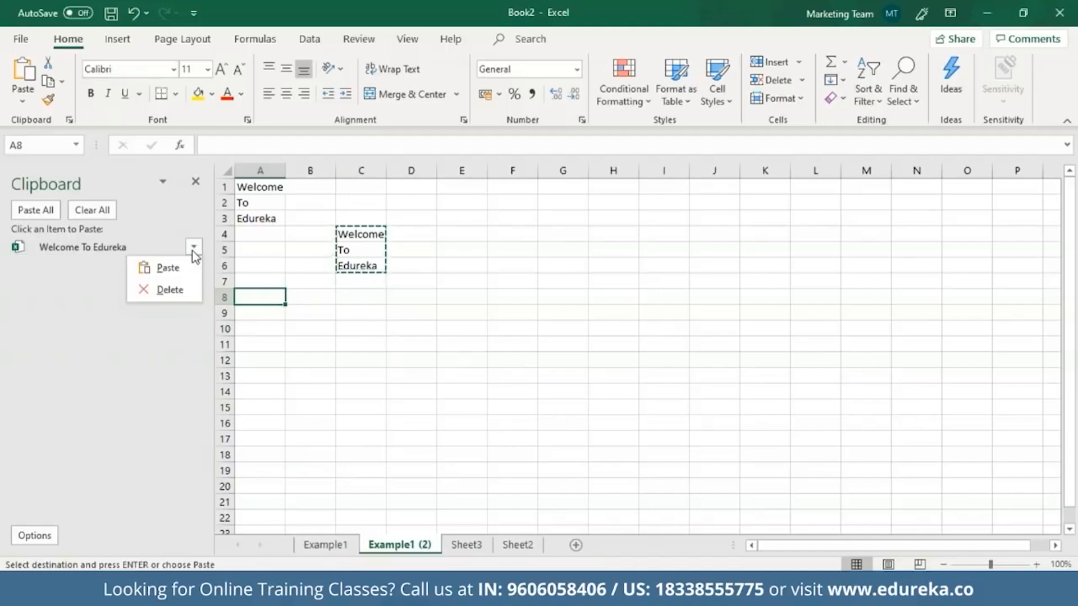
{"action": "left_click", "coordinate": [157, 269]}
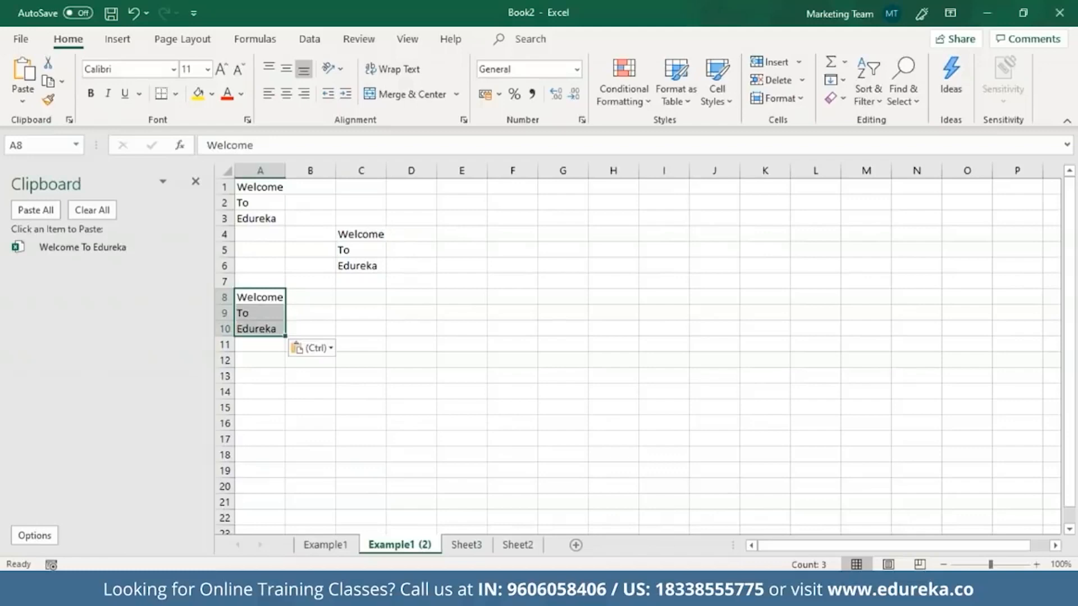
{"action": "left_click", "coordinate": [196, 182]}
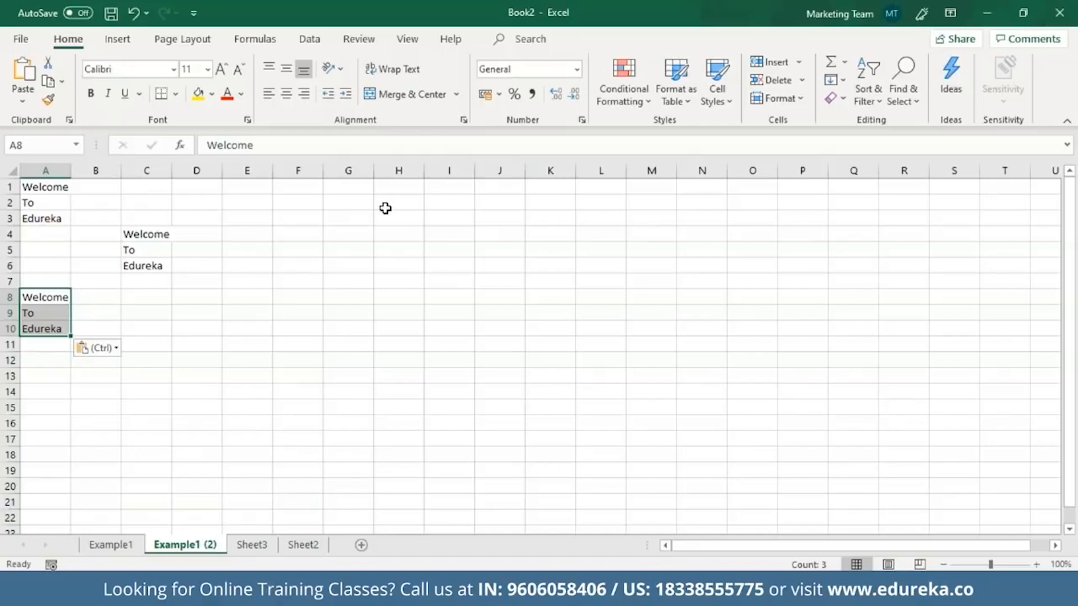
Step: Browse the built-in equations, and append the Copyright special character to the text in cell A8
{"action": "left_click", "coordinate": [128, 40]}
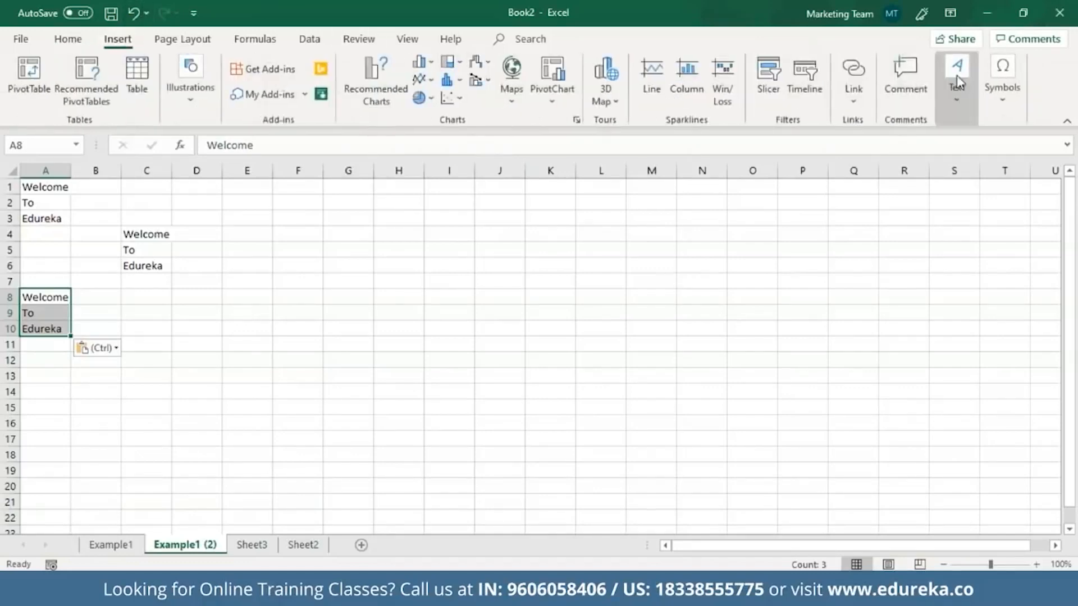
{"action": "left_click", "coordinate": [1008, 93]}
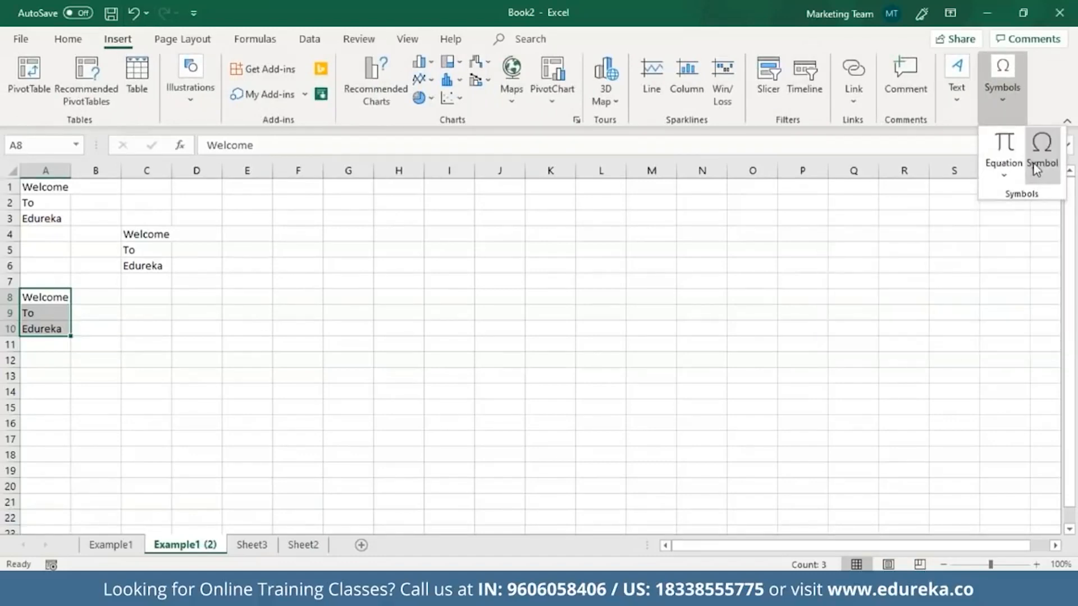
{"action": "left_click", "coordinate": [1008, 173]}
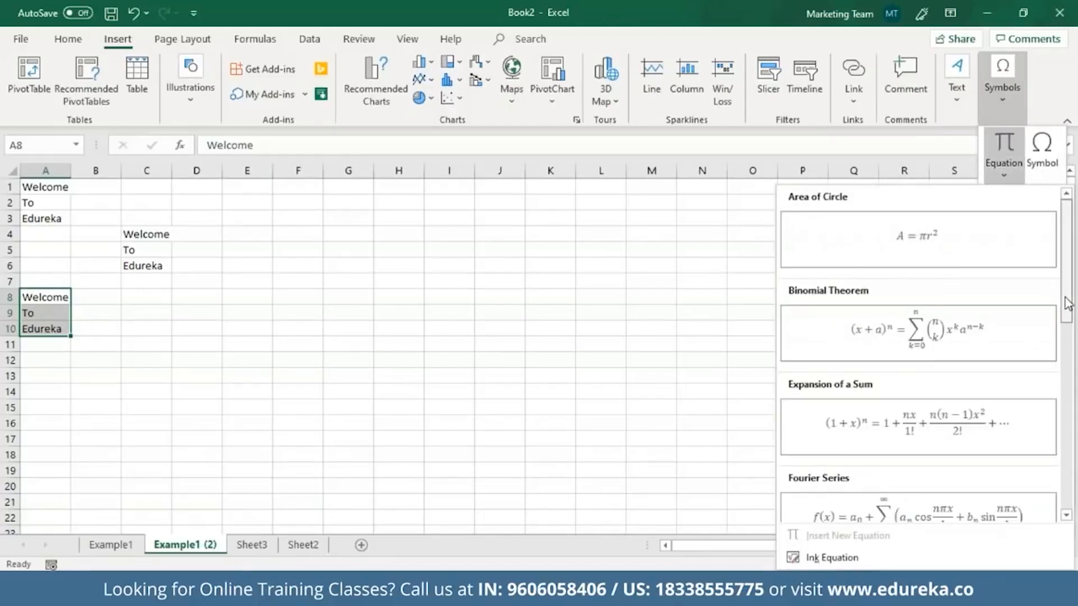
{"action": "left_click_drag", "start_coordinate": [1067, 304], "coordinate": [1074, 374]}
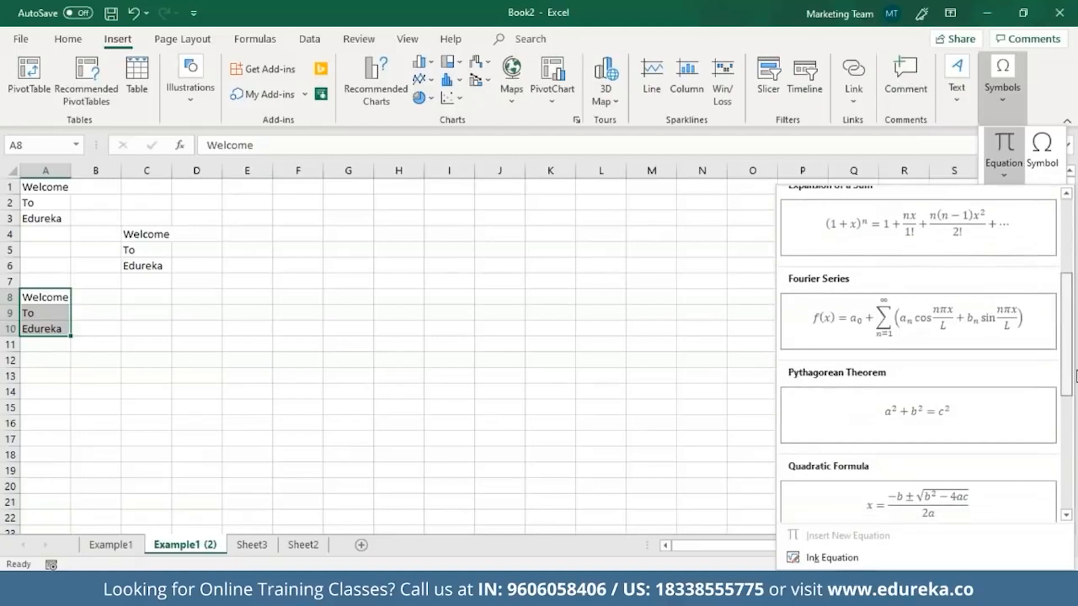
{"action": "scroll", "coordinate": [1067, 337], "scroll_direction": "up", "scroll_amount": 5}
{"action": "left_click", "coordinate": [1042, 149]}
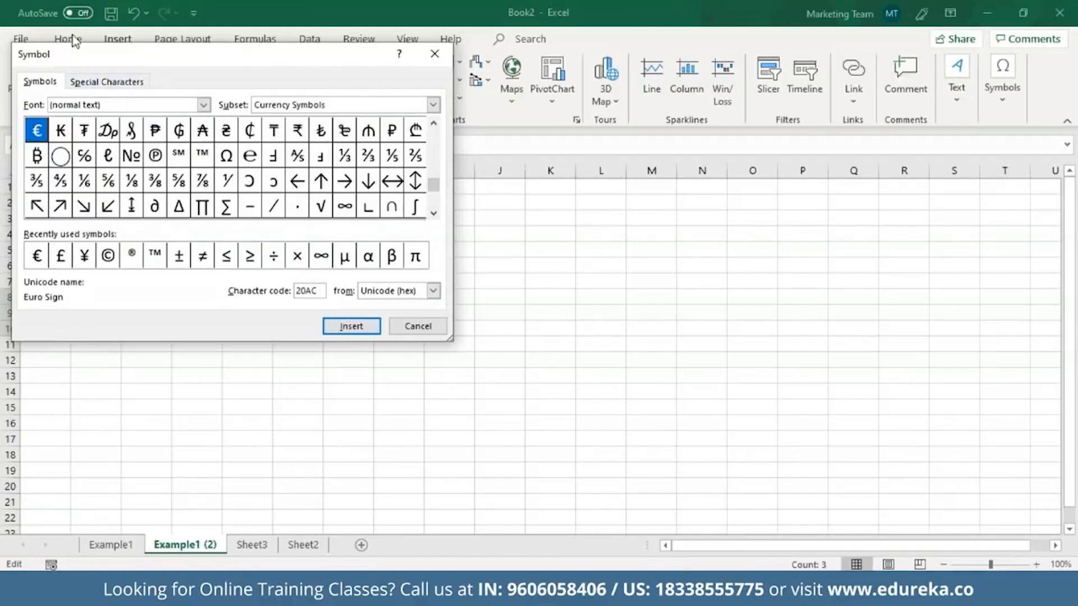
{"action": "left_click", "coordinate": [84, 83]}
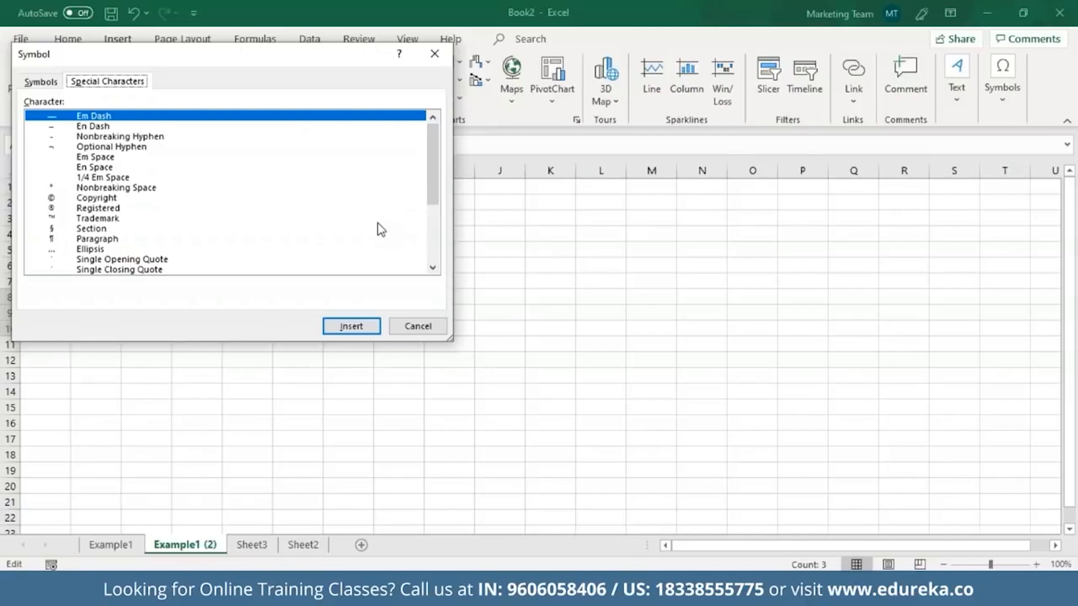
{"action": "left_click", "coordinate": [124, 198]}
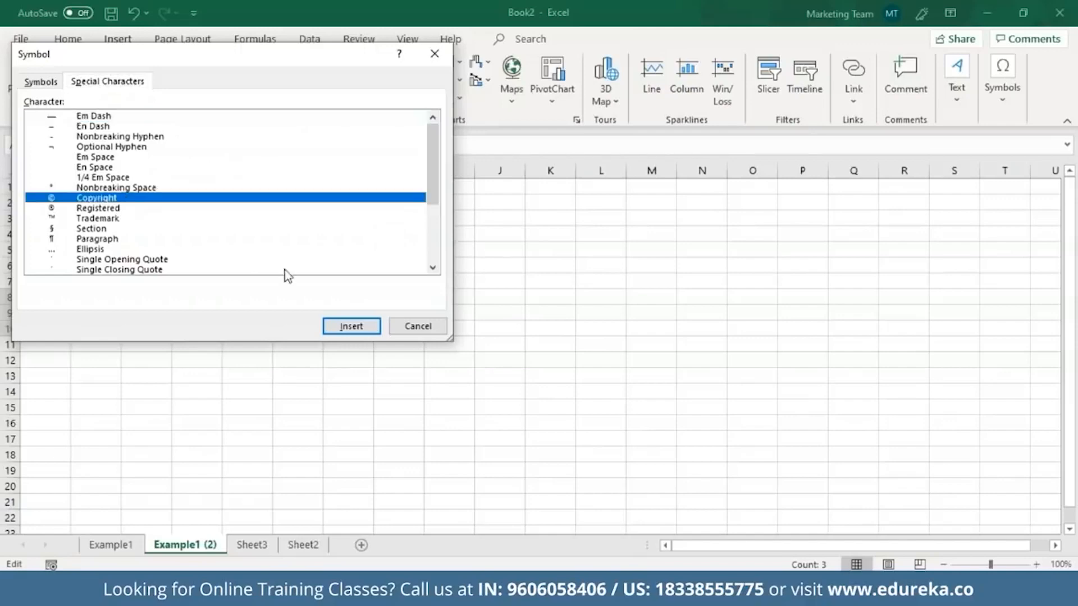
{"action": "left_click", "coordinate": [337, 329]}
{"action": "left_click", "coordinate": [399, 327]}
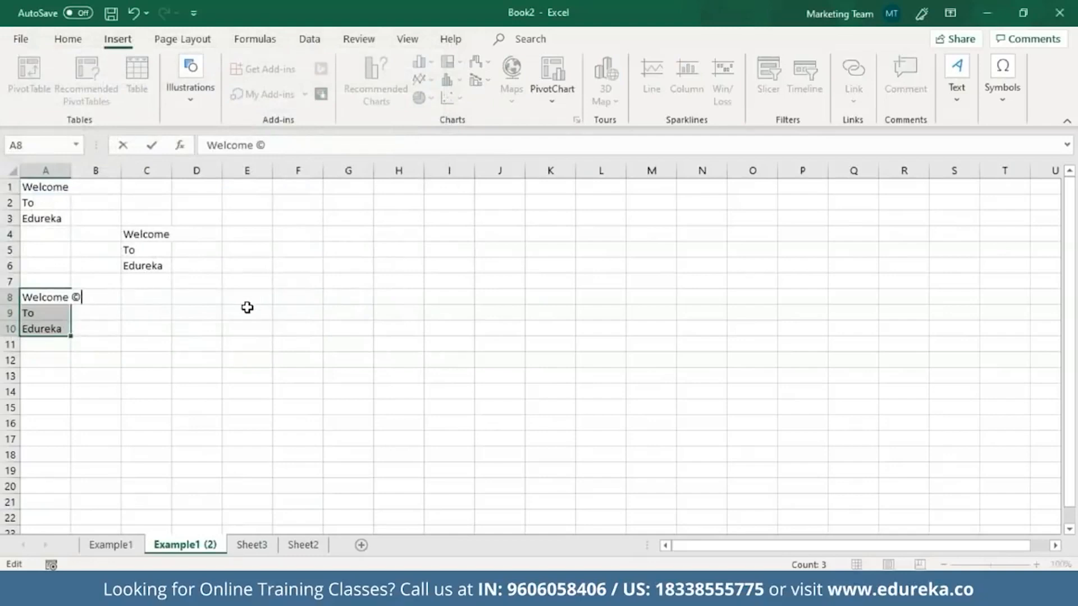
Step: Delete both copies of the text below row 3, in cells C4:C6 and A8:A10
{"action": "left_click_drag", "start_coordinate": [29, 236], "coordinate": [148, 342]}
{"action": "key", "text": "Delete"}
{"action": "left_click", "coordinate": [44, 203]}
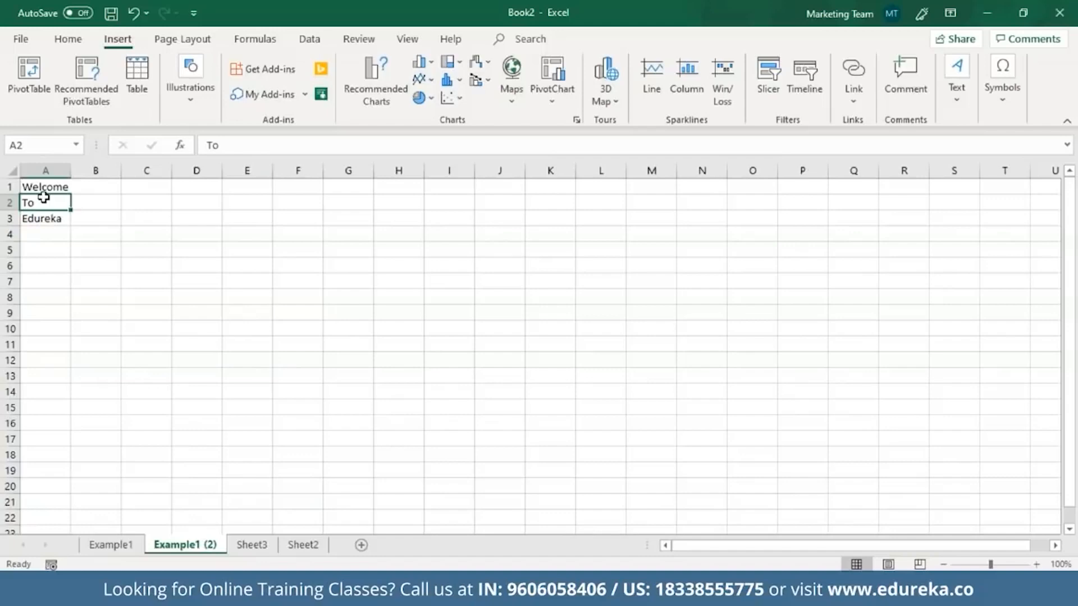
Step: Post the comment "This is a comment" on cell A1, and reopen it at the reply field
{"action": "left_click", "coordinate": [43, 189]}
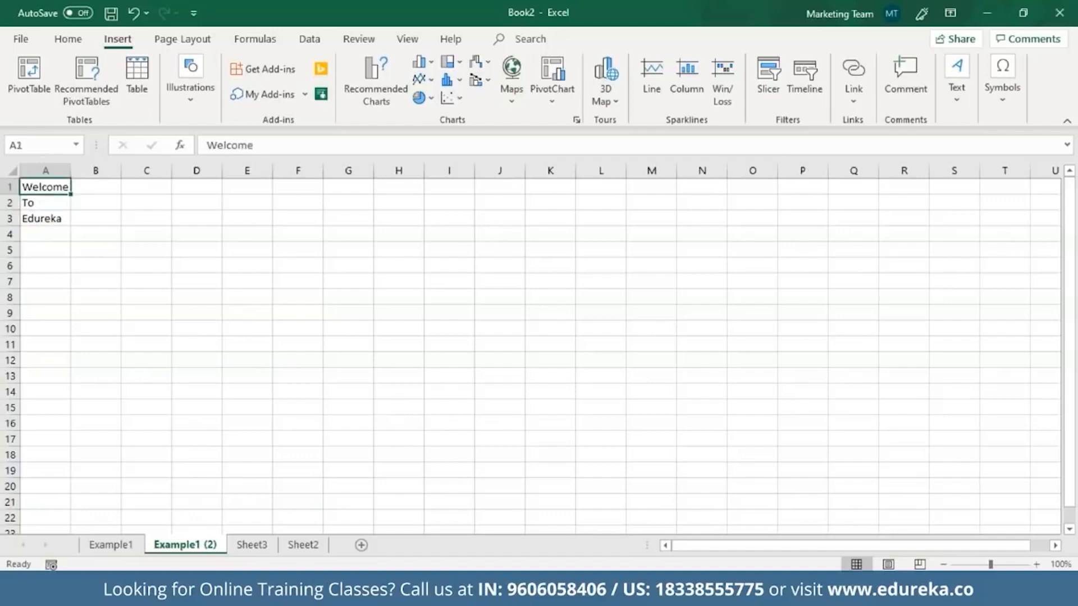
{"action": "right_click", "coordinate": [58, 190]}
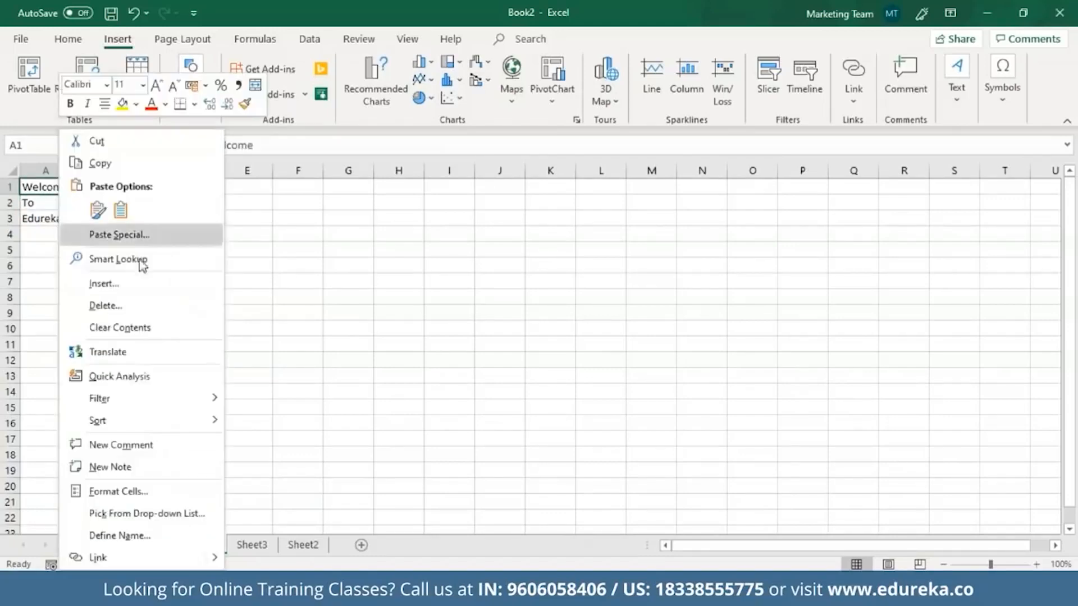
{"action": "left_click", "coordinate": [138, 449]}
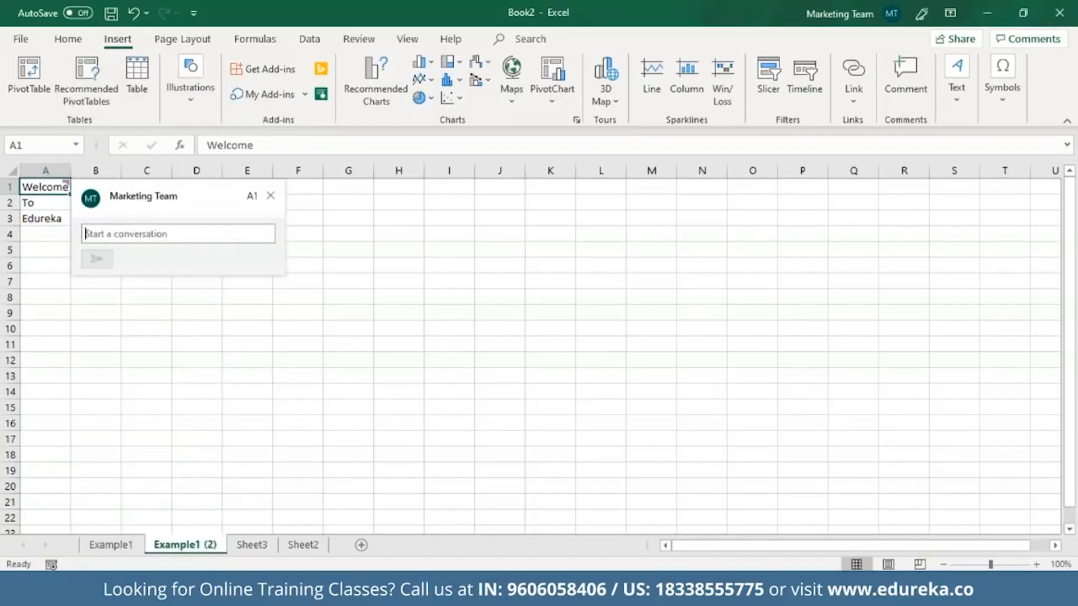
{"action": "type", "text": "This is a comment"}
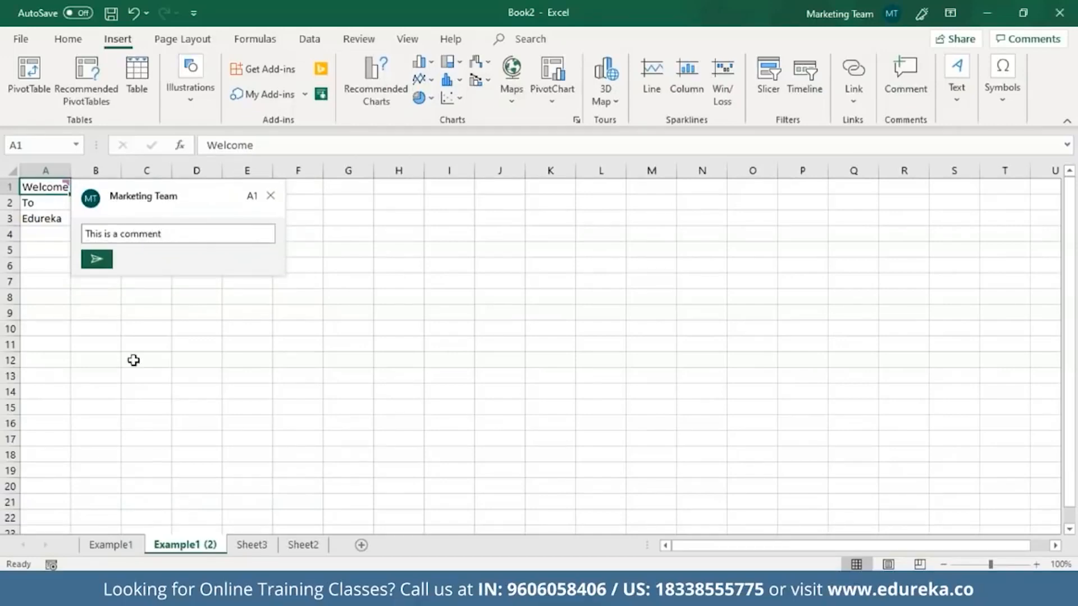
{"action": "left_click", "coordinate": [97, 258]}
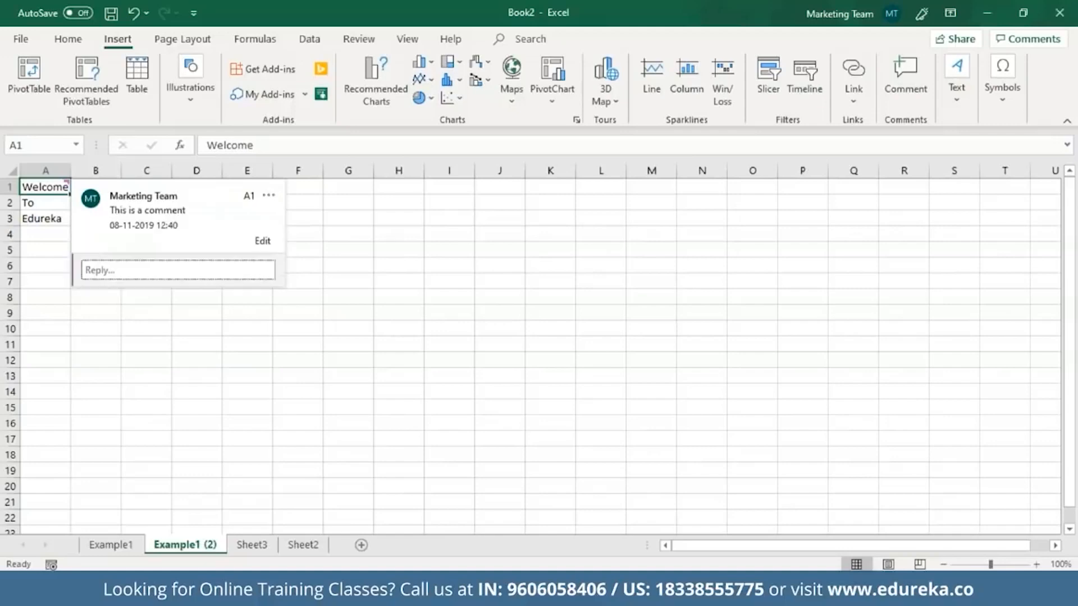
{"action": "left_click", "coordinate": [43, 192]}
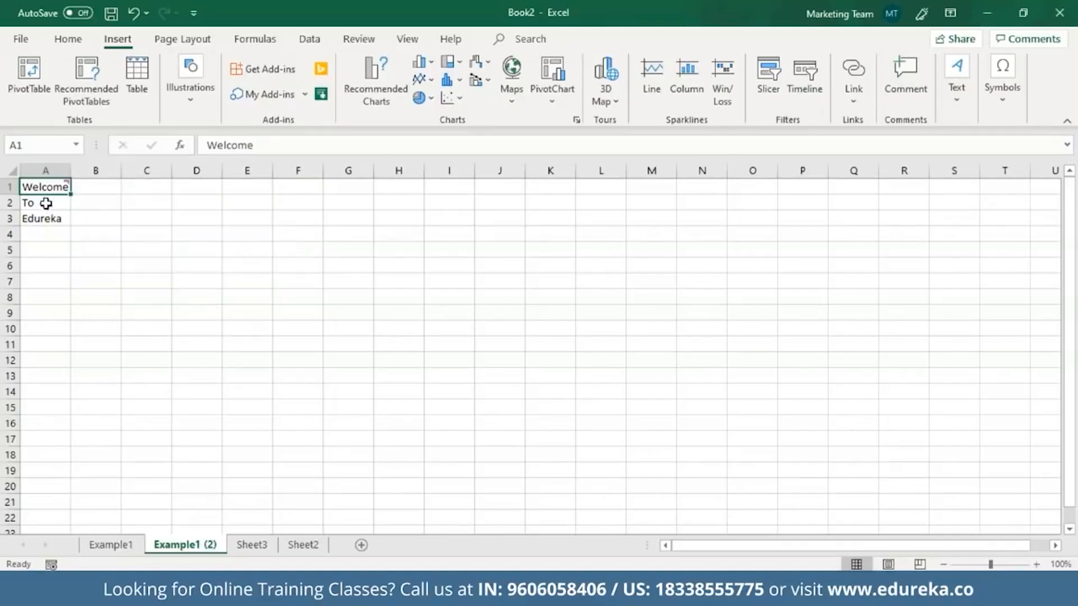
{"action": "mouse_move", "coordinate": [67, 180]}
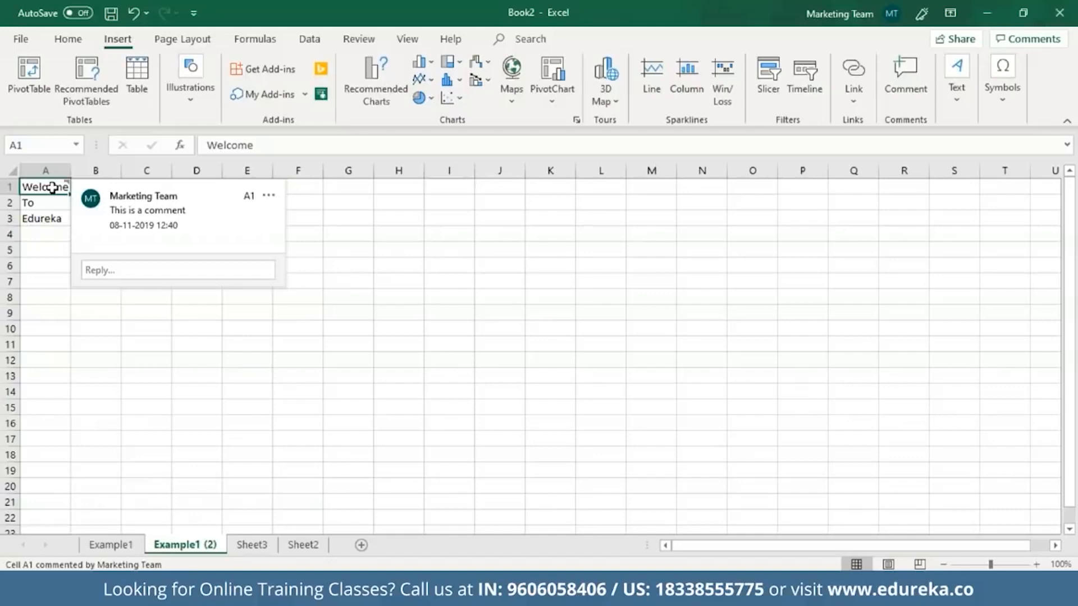
{"action": "left_click", "coordinate": [134, 269]}
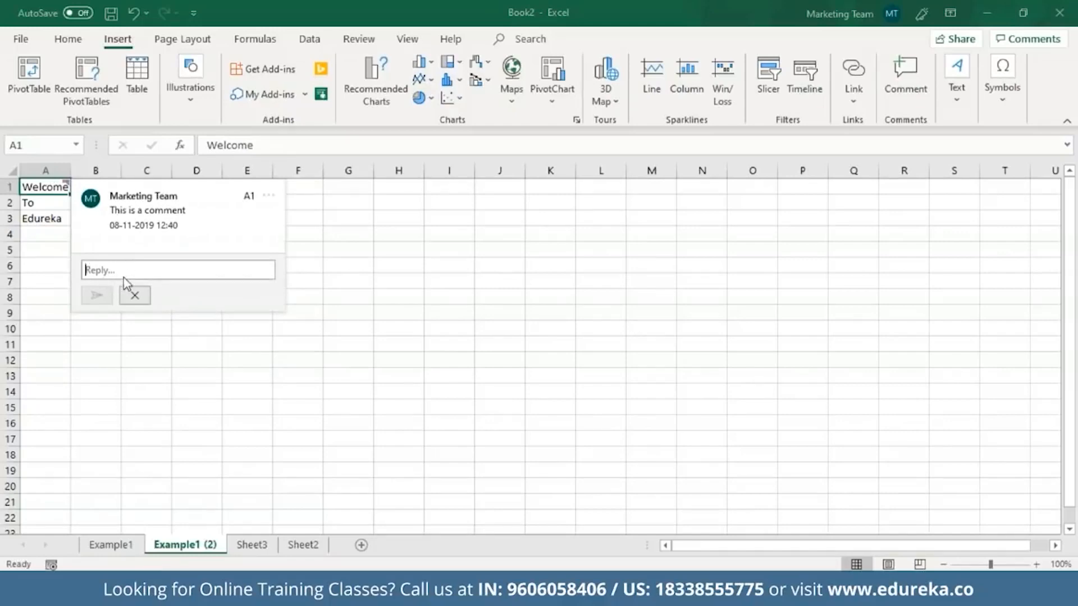
Step: Add a note reading "Example" to cell A2, and view it along with the comment on cell A1
{"action": "right_click", "coordinate": [47, 203]}
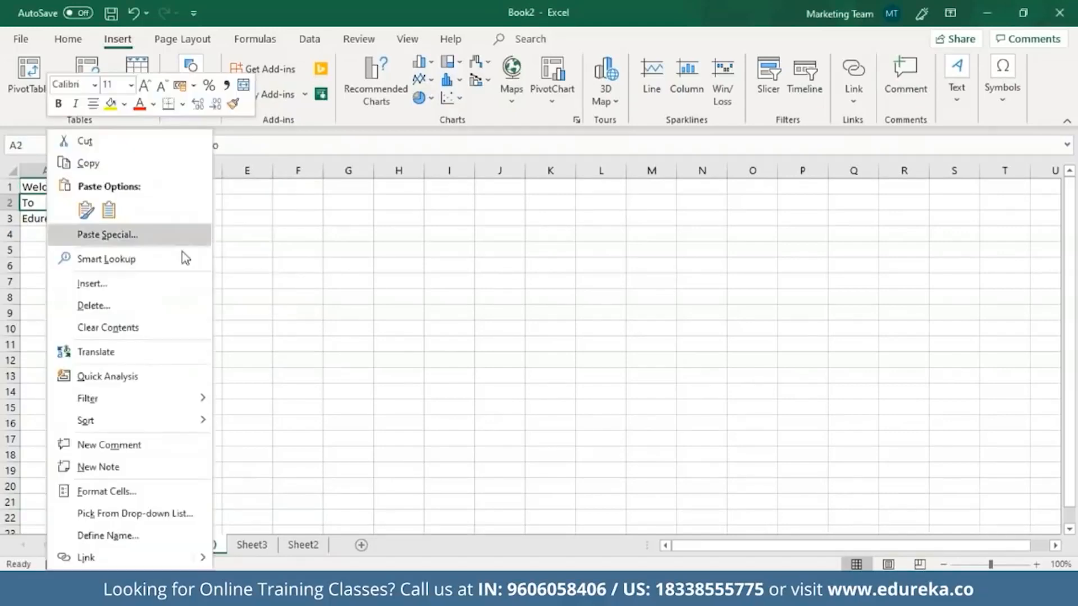
{"action": "left_click", "coordinate": [178, 468]}
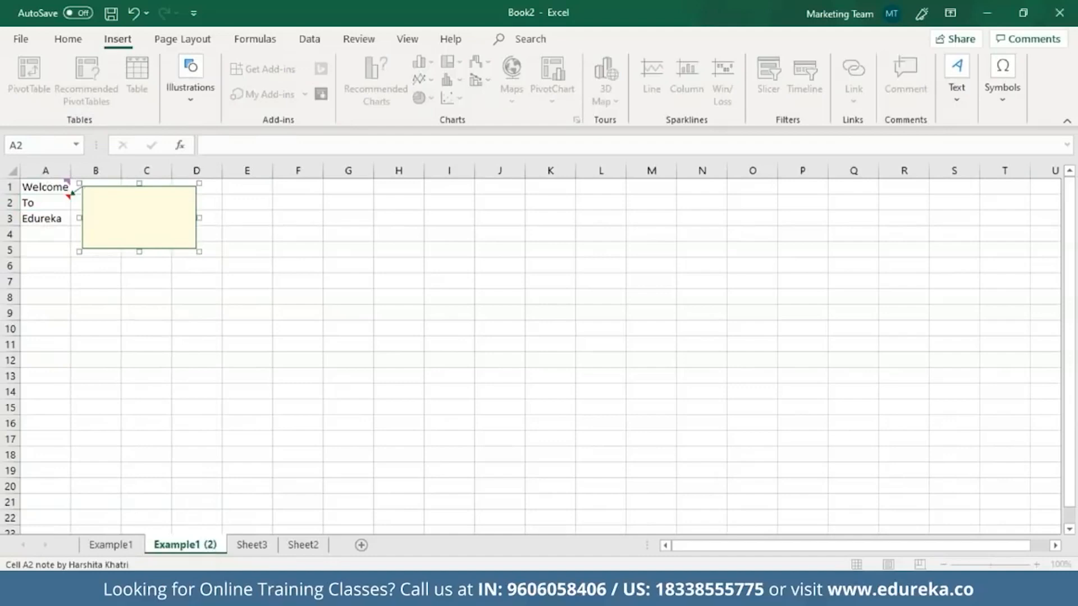
{"action": "type", "text": "Example"}
{"action": "left_click", "coordinate": [61, 216]}
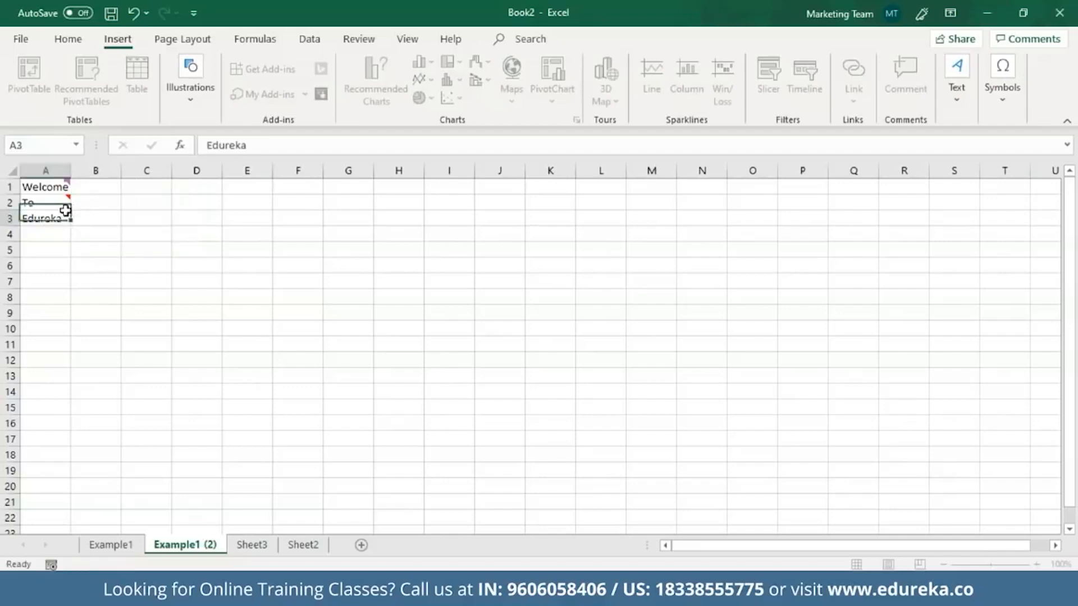
{"action": "left_click", "coordinate": [61, 196]}
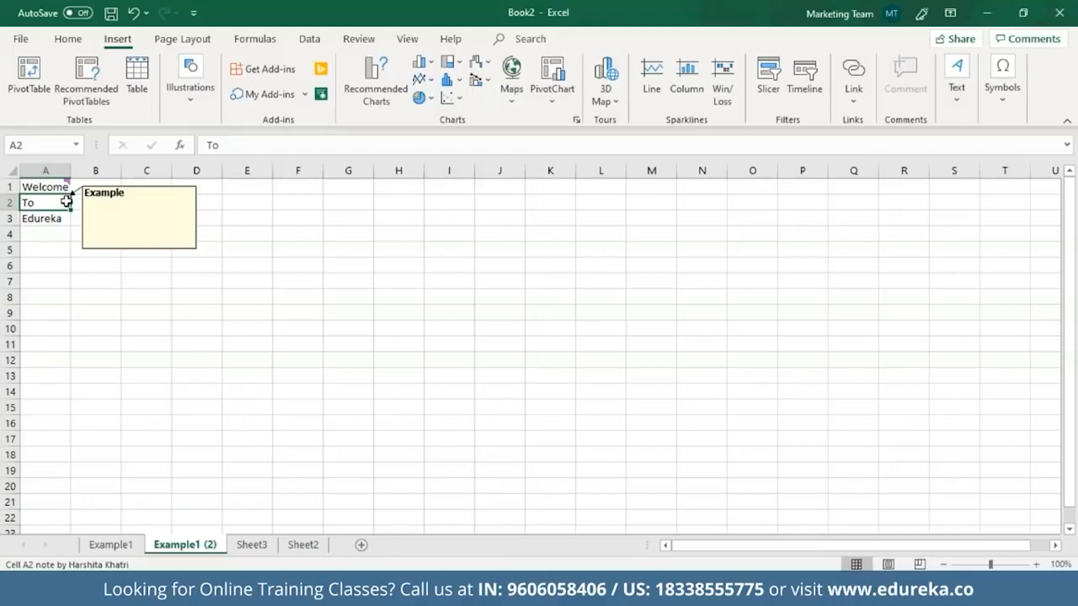
{"action": "mouse_move", "coordinate": [63, 187]}
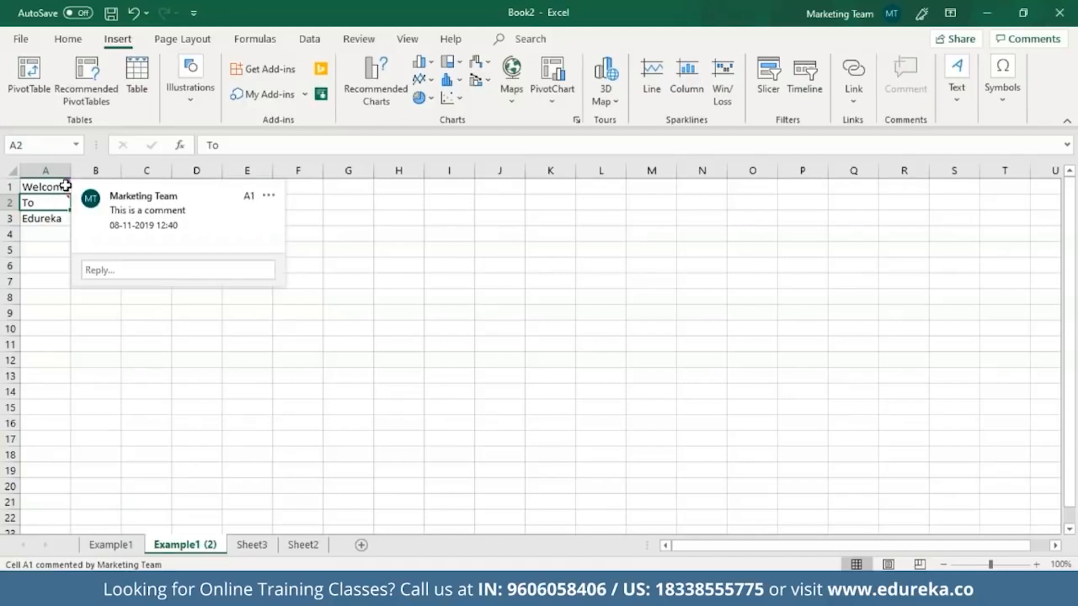
Step: View the comment on cell A1 and the note on cell A2, and open the note for editing
{"action": "left_click", "coordinate": [65, 186]}
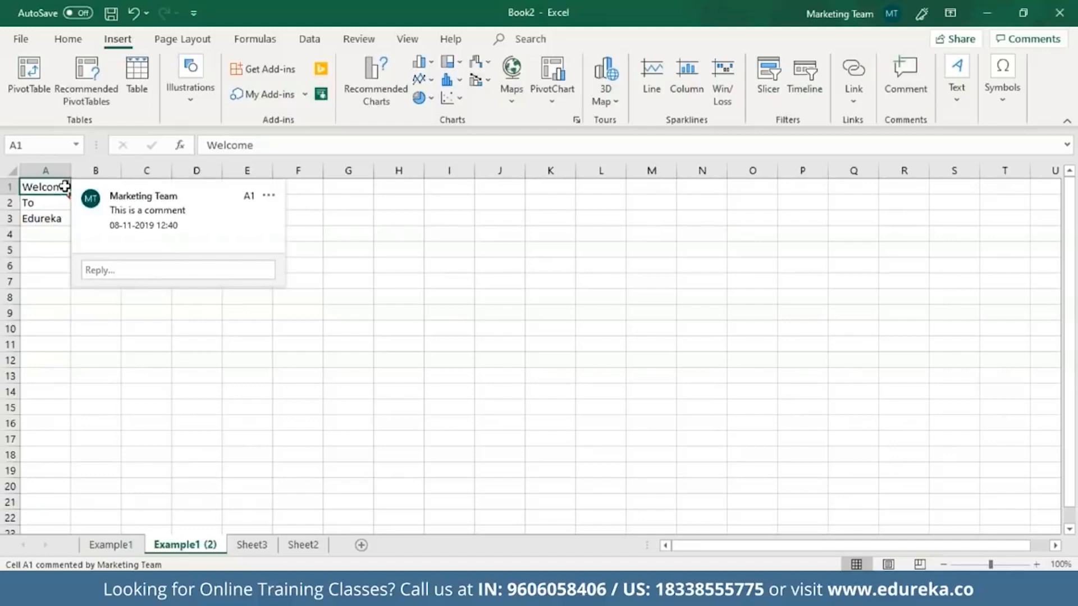
{"action": "left_click", "coordinate": [37, 218]}
{"action": "left_click", "coordinate": [65, 201]}
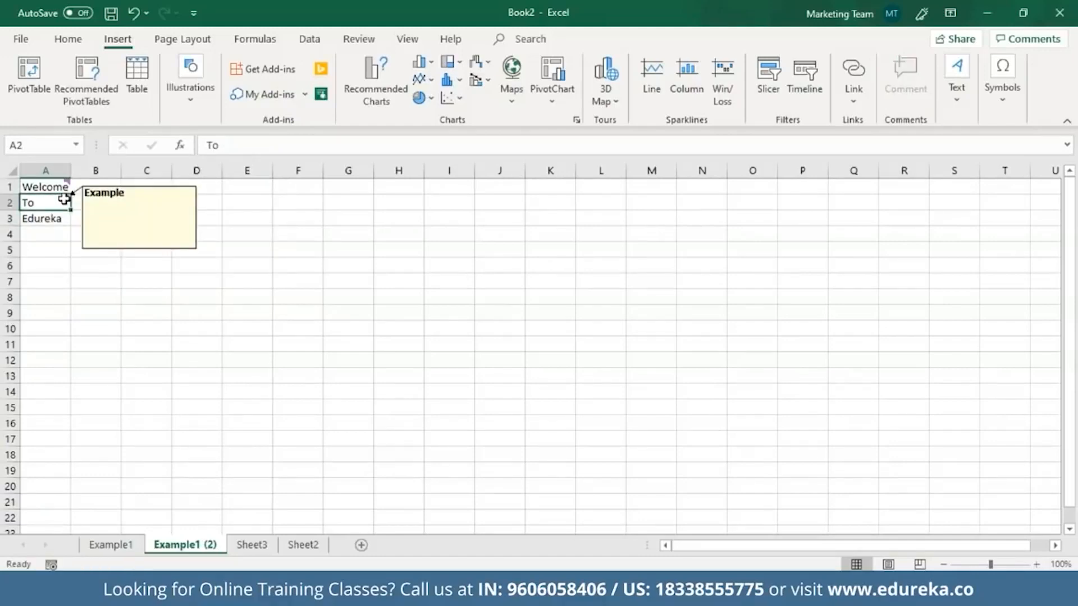
{"action": "right_click", "coordinate": [64, 200]}
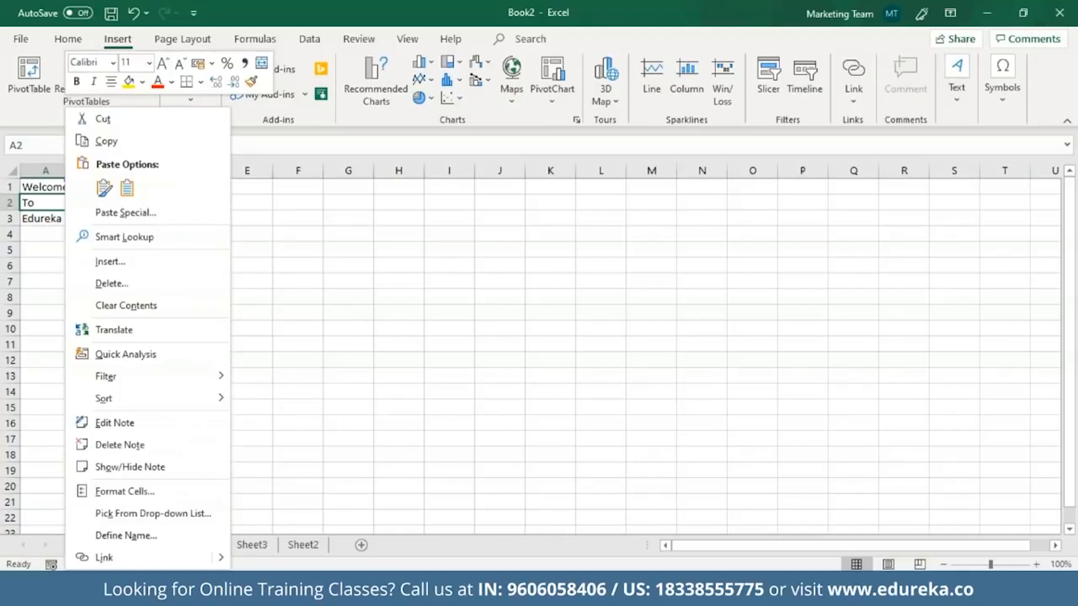
{"action": "left_click", "coordinate": [97, 422]}
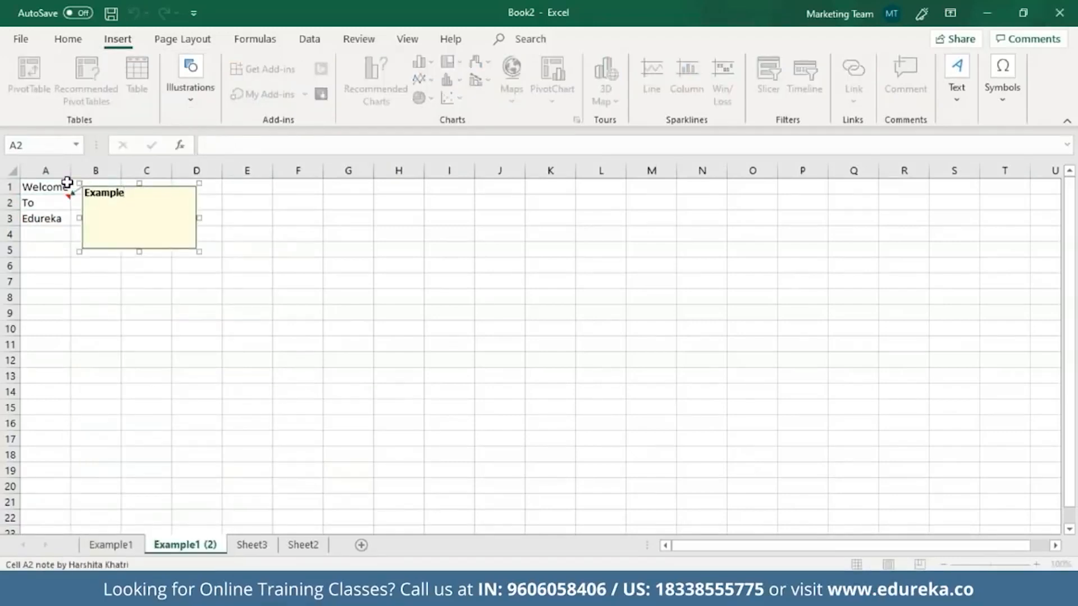
Step: Delete the comment thread on cell A1
{"action": "right_click", "coordinate": [66, 183]}
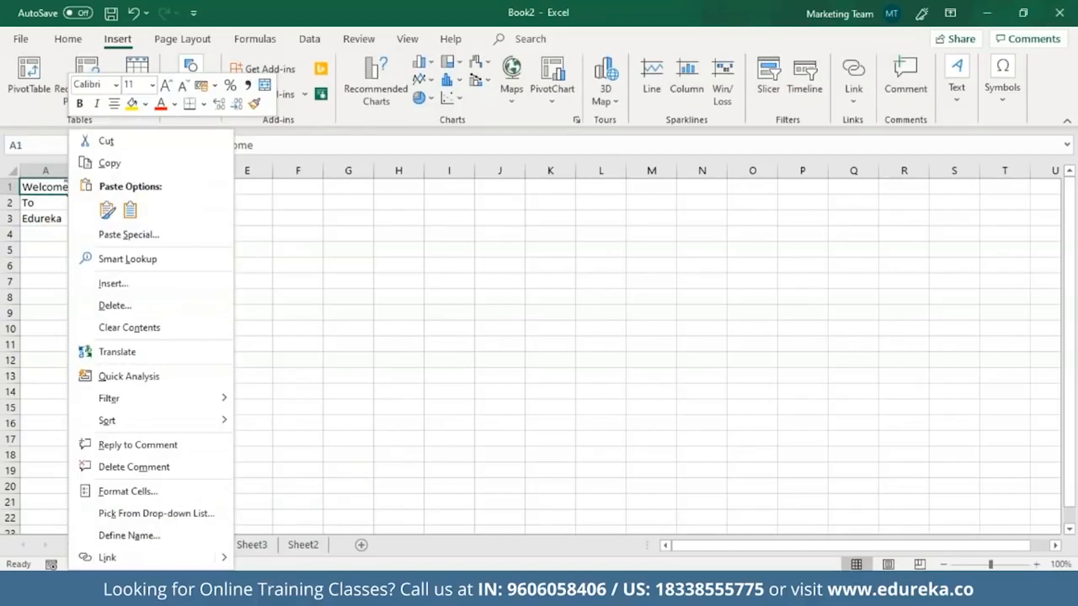
{"action": "left_click", "coordinate": [255, 212]}
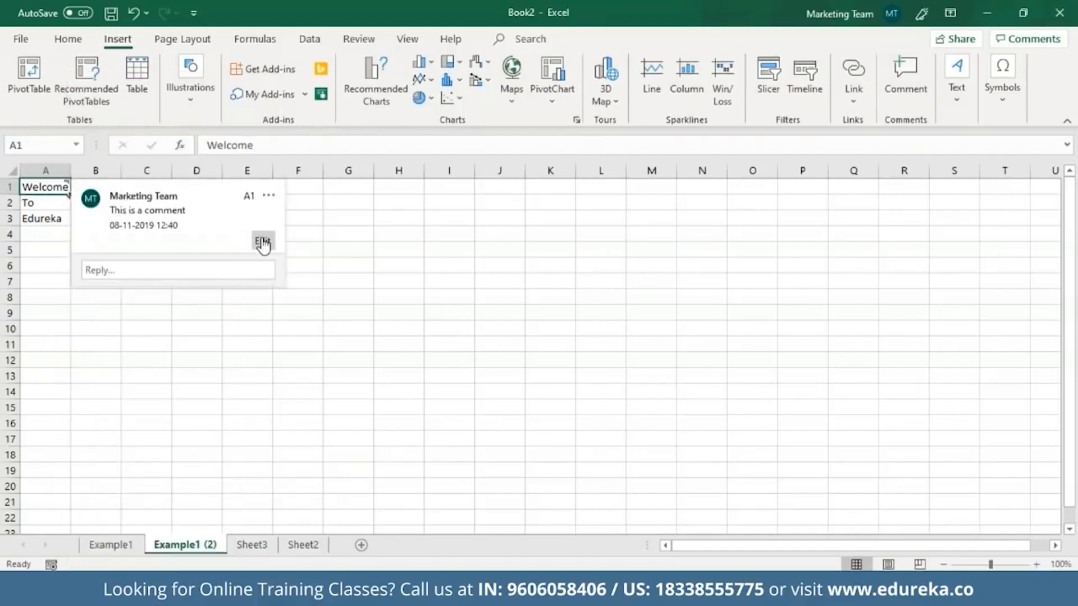
{"action": "left_click", "coordinate": [269, 195]}
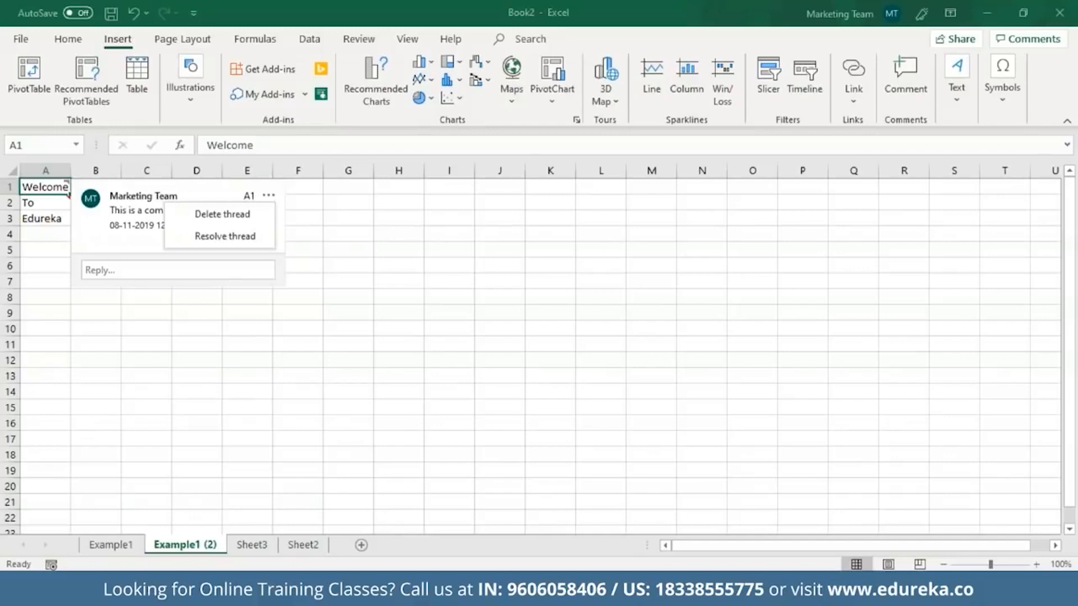
{"action": "left_click", "coordinate": [247, 216]}
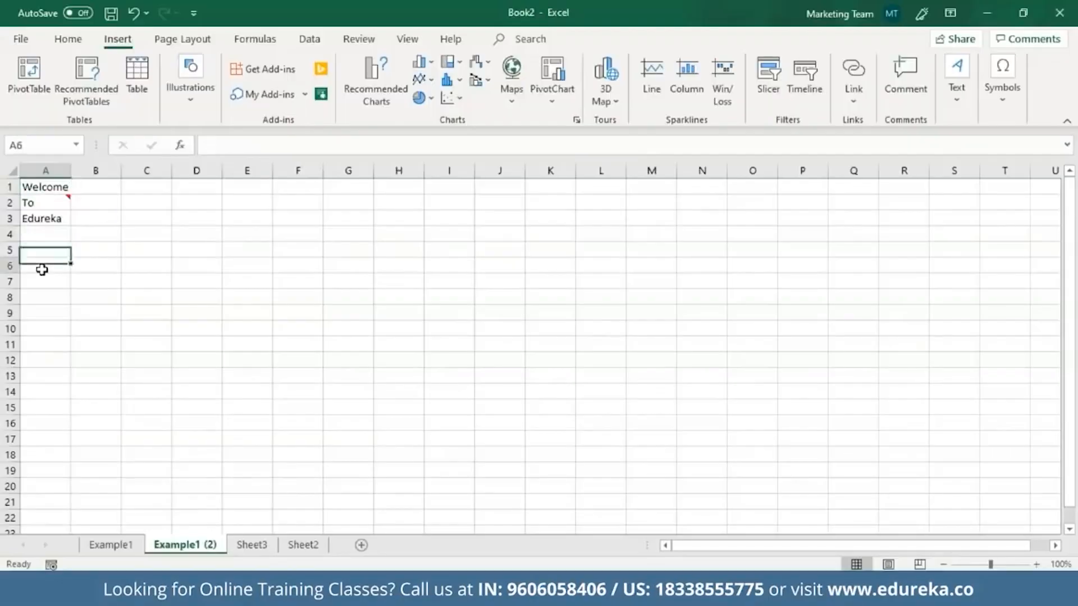
Step: View the number format categories in the Format Cells dialog for empty cell A6, and close it
{"action": "left_click", "coordinate": [42, 270]}
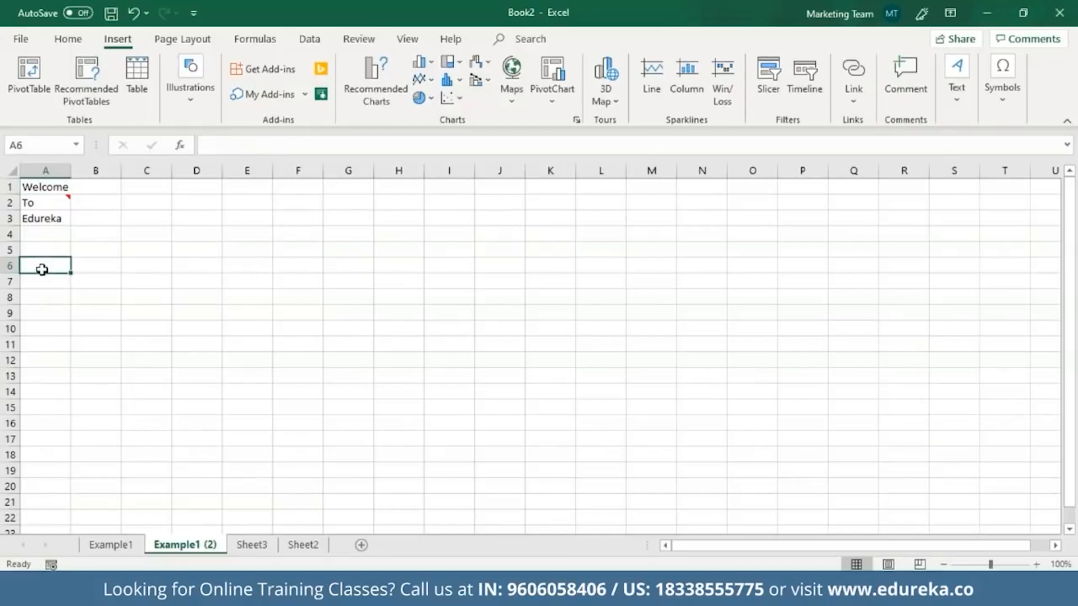
{"action": "right_click", "coordinate": [42, 270]}
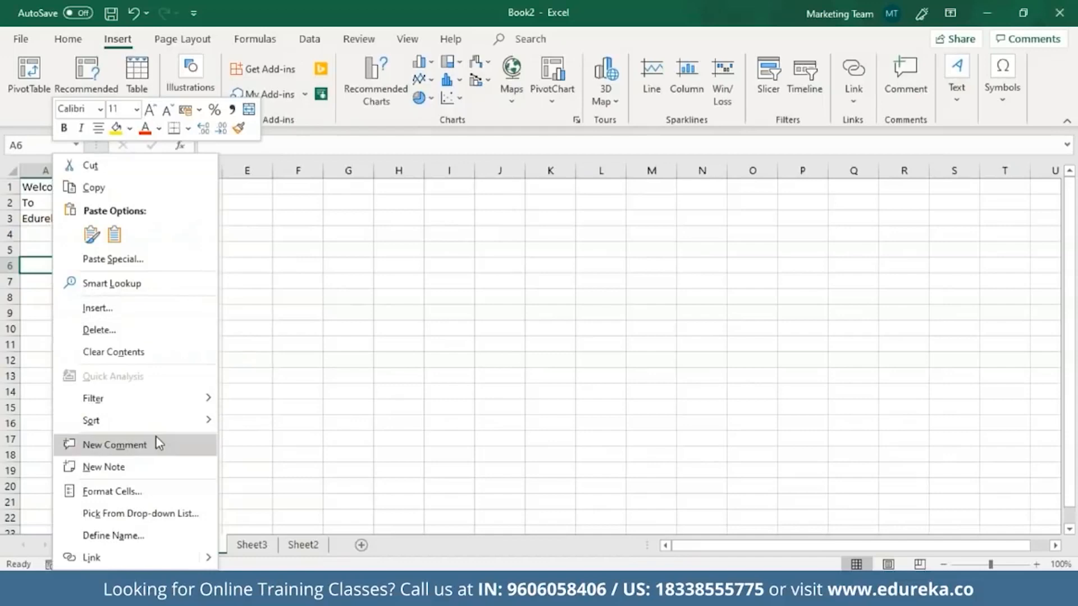
{"action": "left_click", "coordinate": [115, 491]}
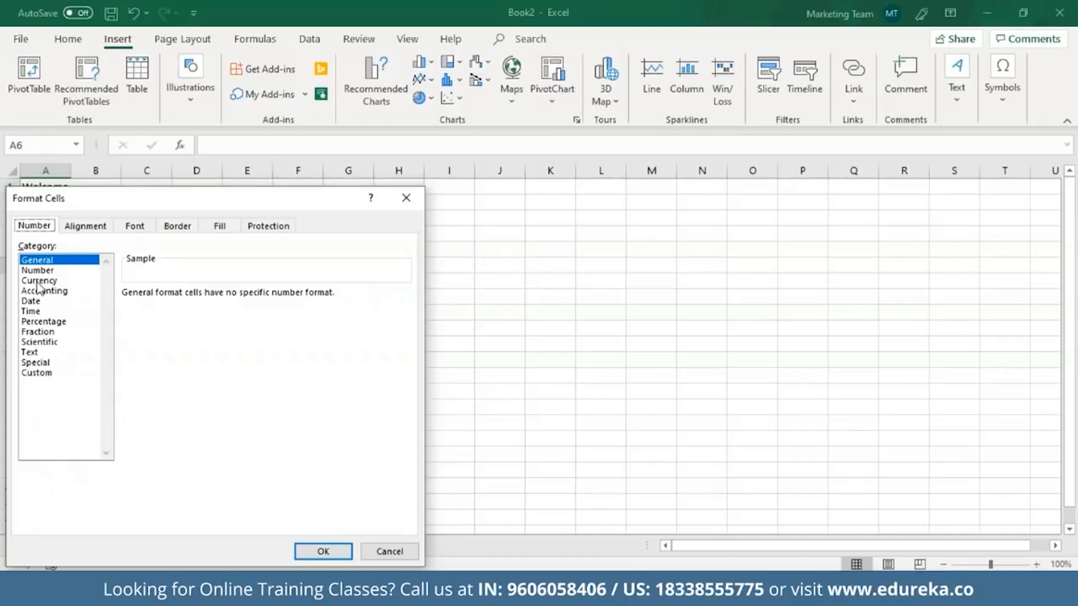
{"action": "left_click", "coordinate": [406, 198]}
Step: Format the text in cell A1 as bold italic, size 36, in the standard dark red colour
{"action": "left_click", "coordinate": [53, 187]}
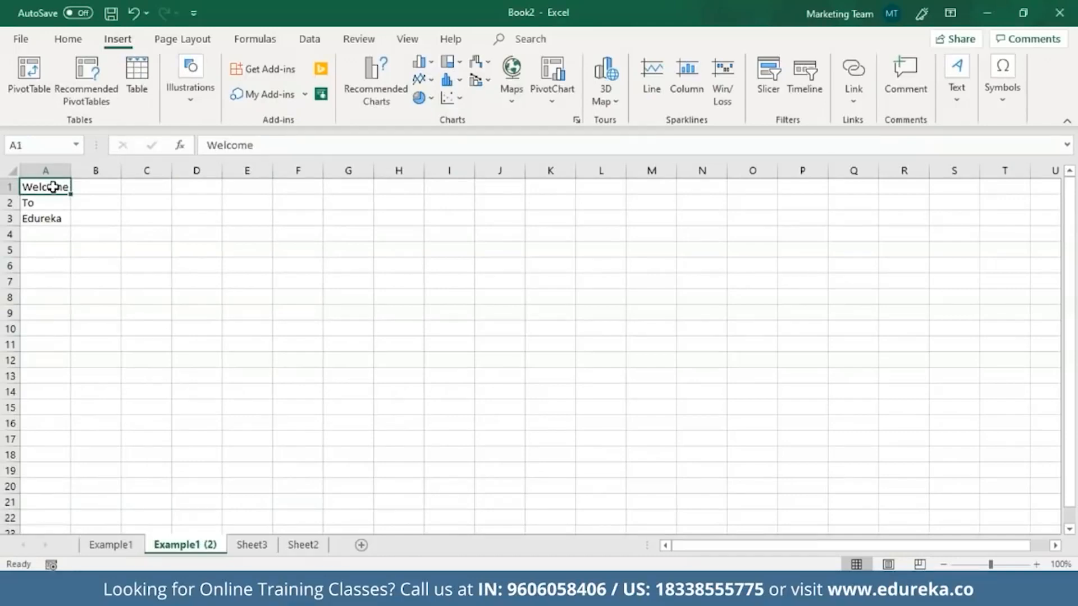
{"action": "right_click", "coordinate": [52, 187]}
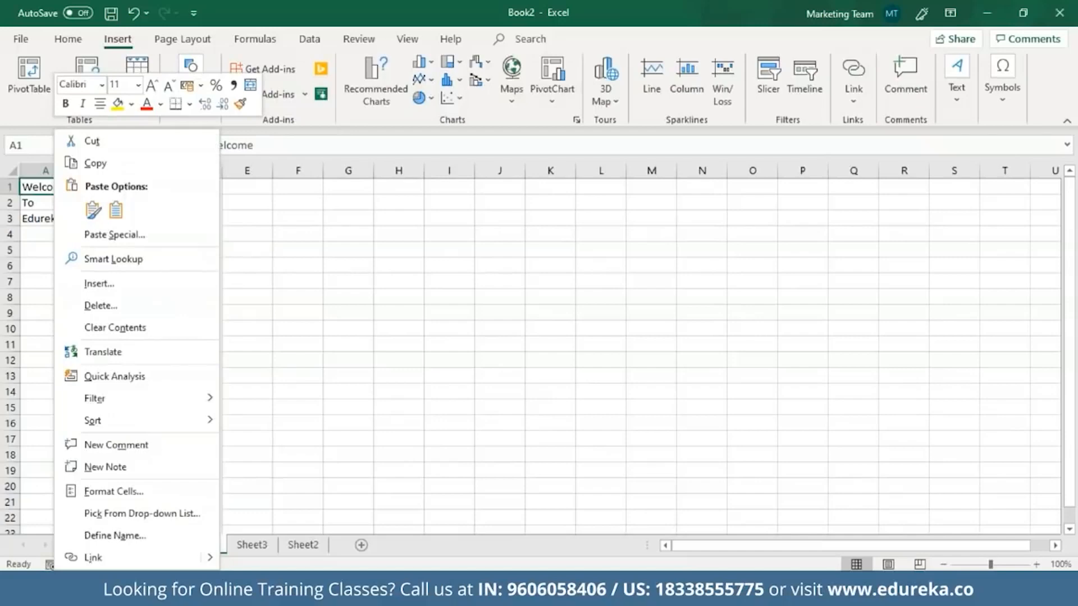
{"action": "left_click", "coordinate": [92, 492]}
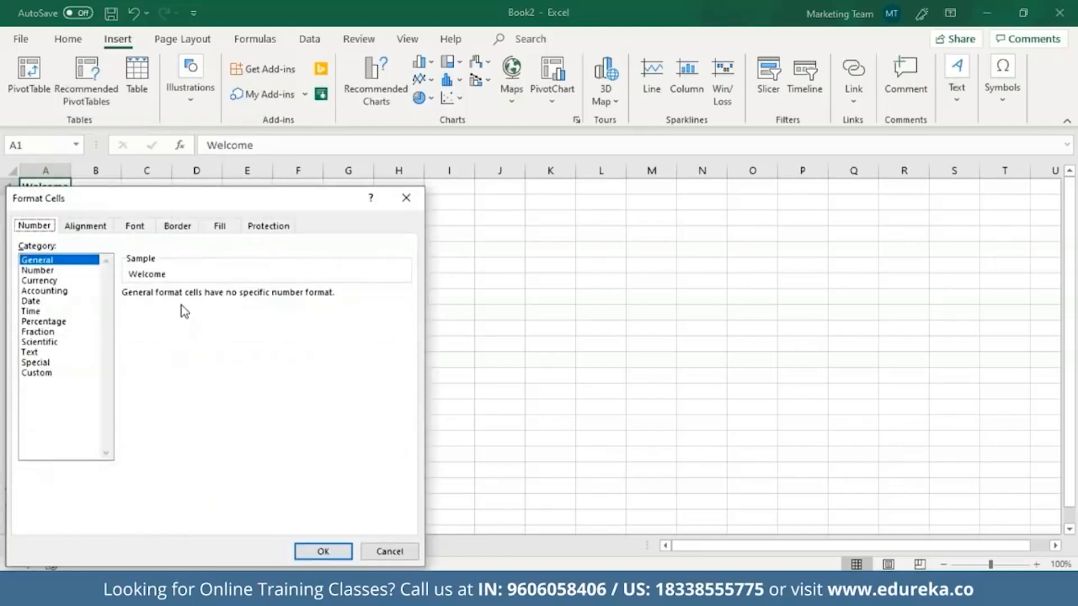
{"action": "left_click", "coordinate": [135, 229]}
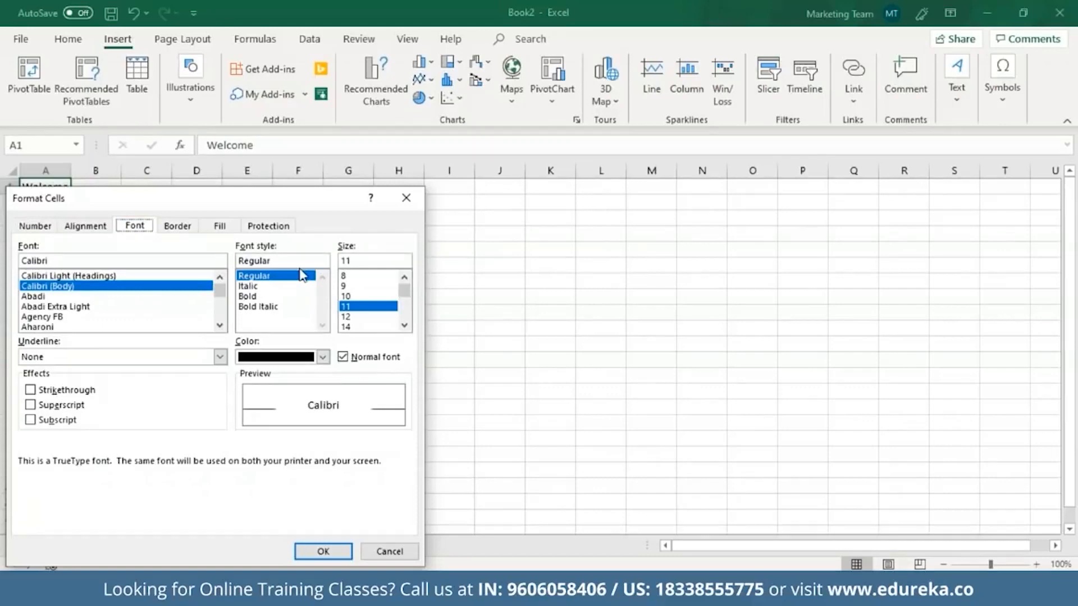
{"action": "left_click", "coordinate": [261, 306]}
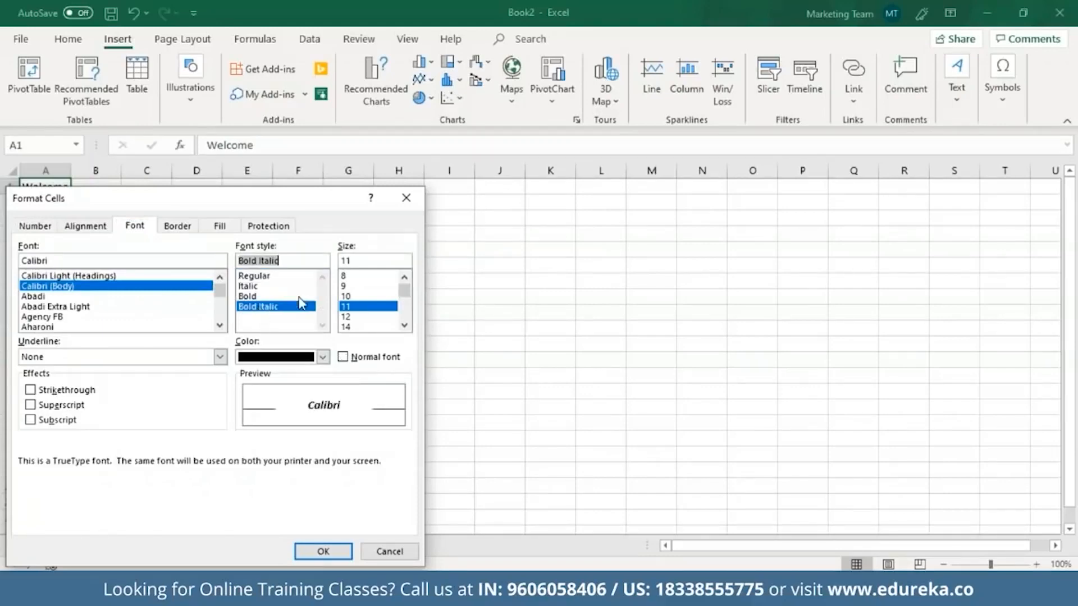
{"action": "left_click_drag", "start_coordinate": [408, 299], "coordinate": [405, 317]}
{"action": "left_click", "coordinate": [349, 308]}
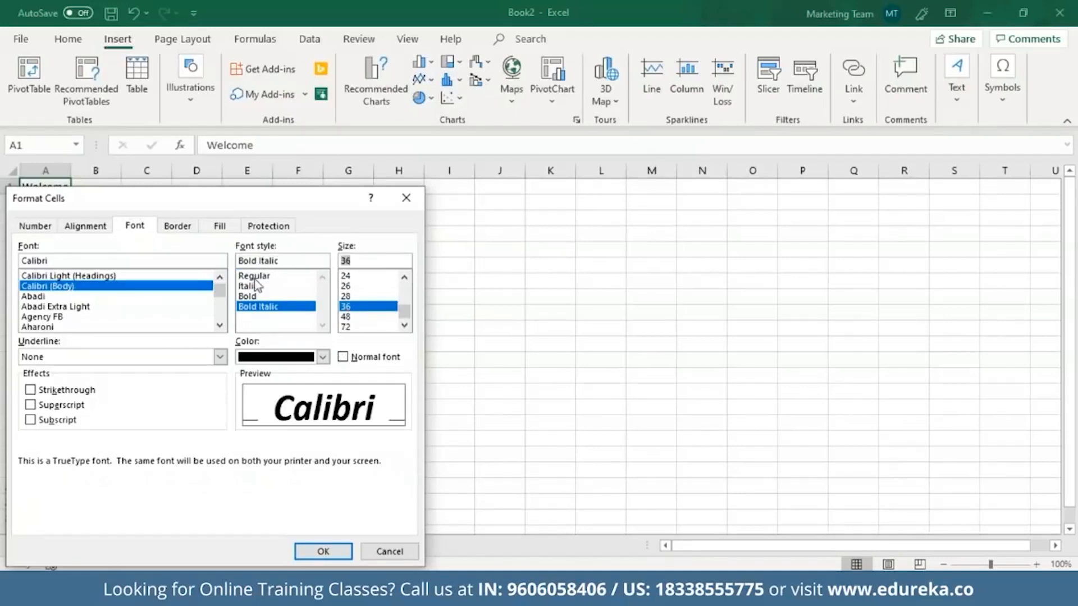
{"action": "left_click", "coordinate": [322, 357]}
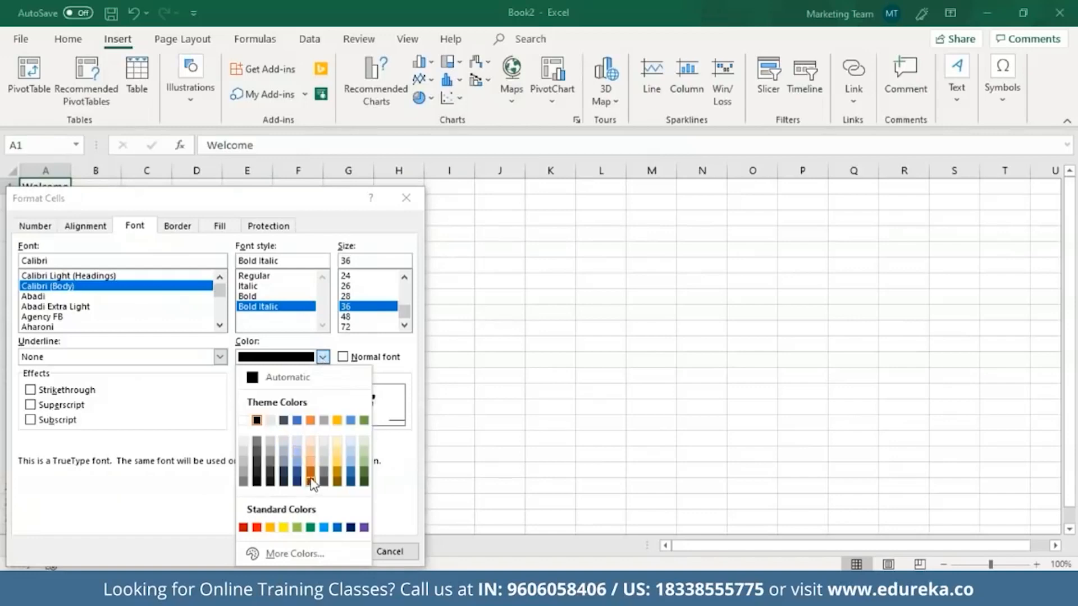
{"action": "left_click", "coordinate": [245, 528]}
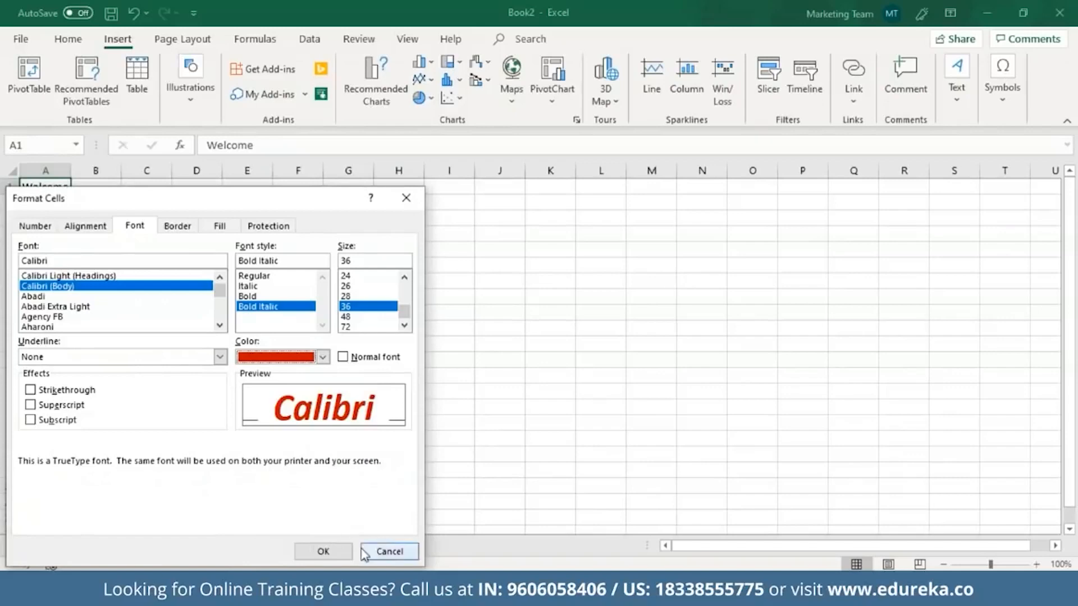
{"action": "left_click", "coordinate": [324, 552]}
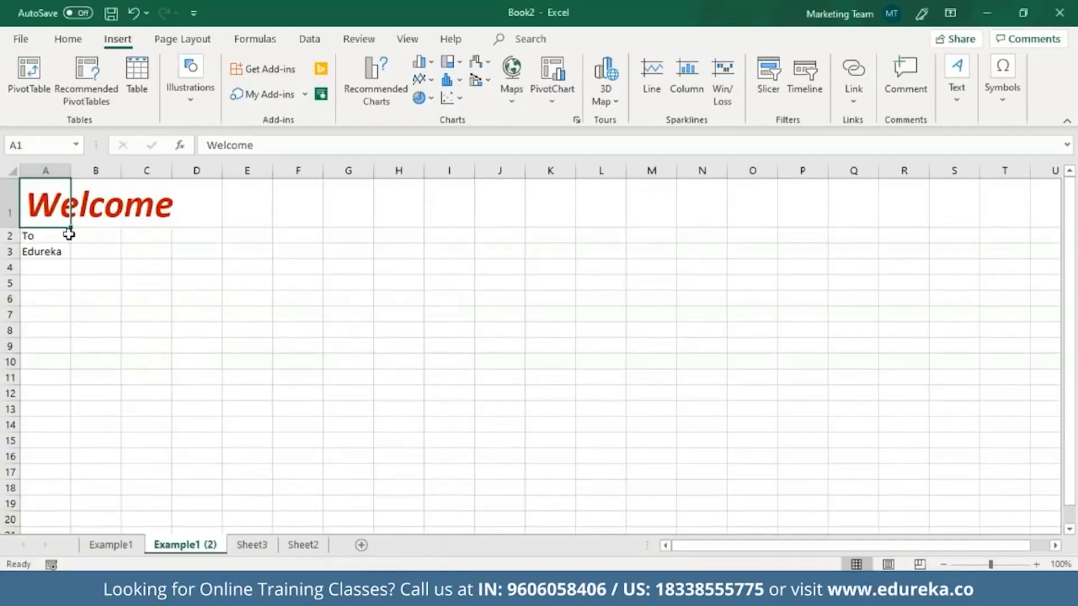
Step: Center the text in cell A1 vertically and set its orientation to 45 degrees
{"action": "double_click", "coordinate": [59, 205]}
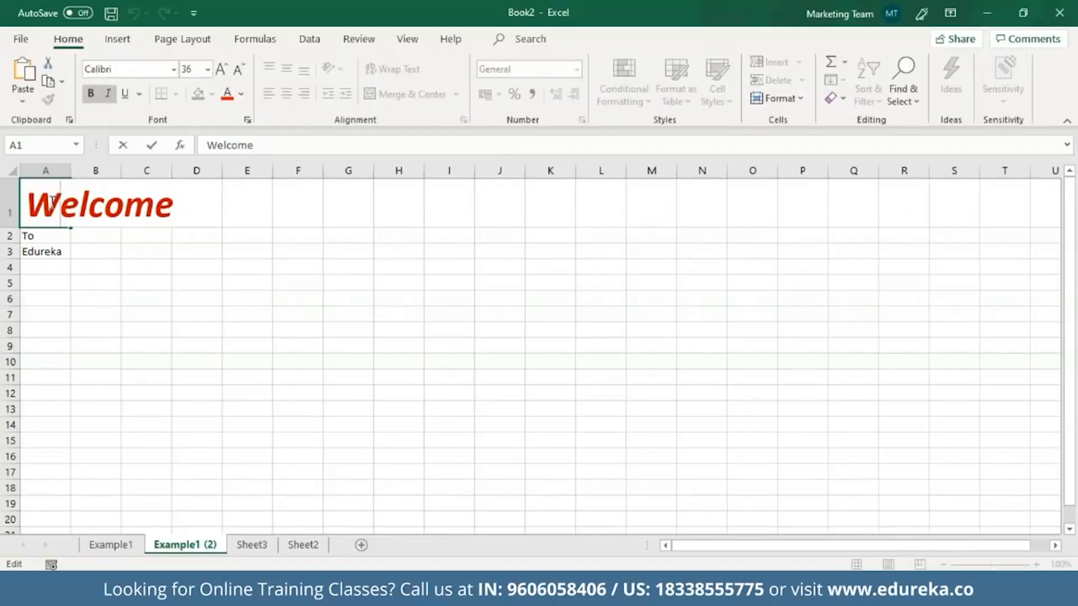
{"action": "key", "text": "Escape"}
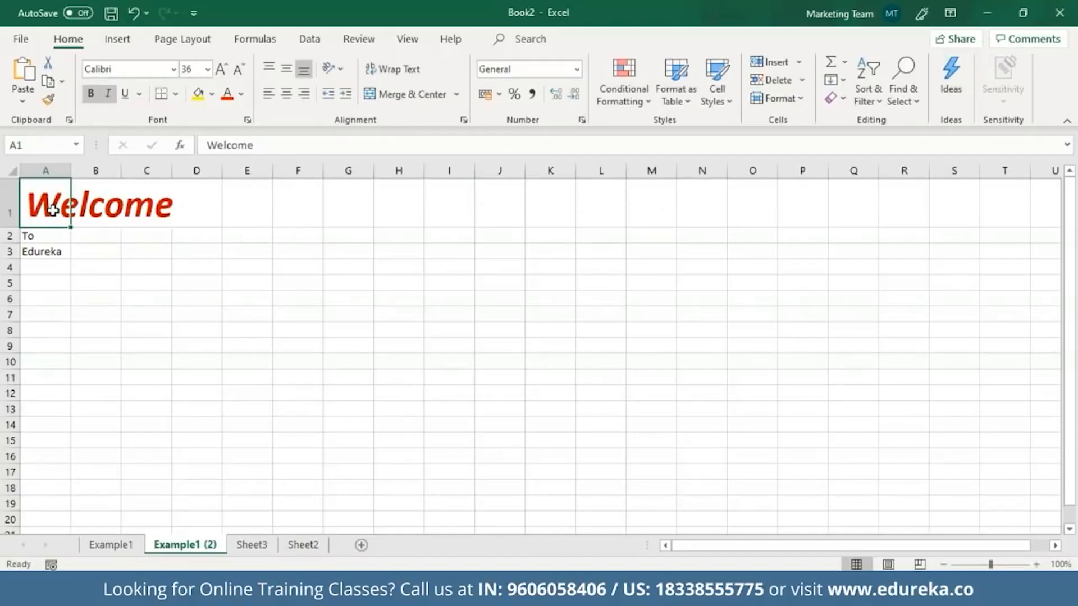
{"action": "right_click", "coordinate": [53, 210]}
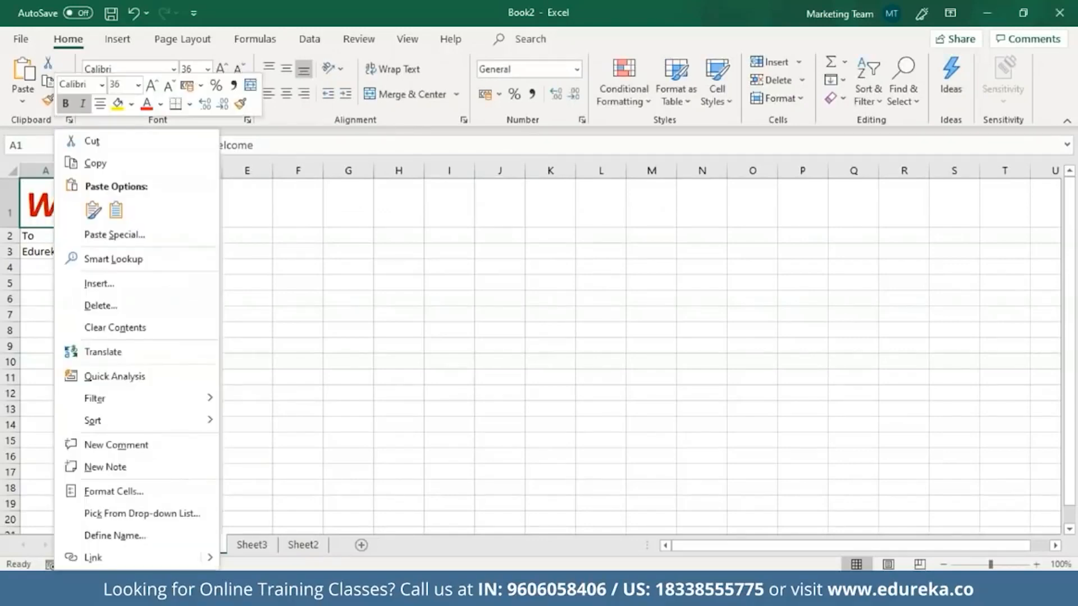
{"action": "left_click", "coordinate": [96, 492]}
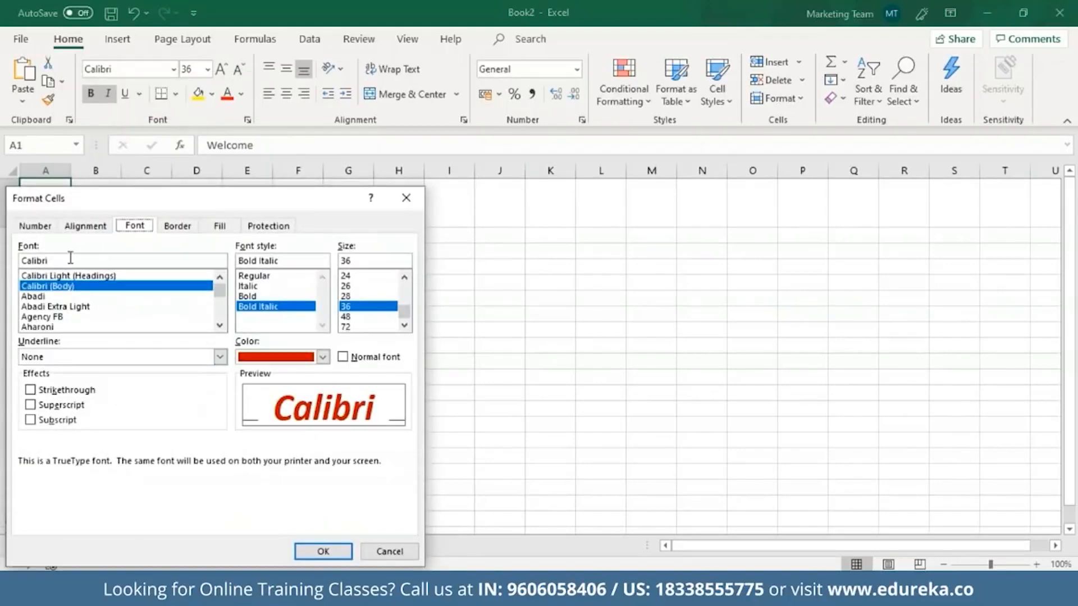
{"action": "left_click", "coordinate": [75, 230]}
{"action": "left_click", "coordinate": [134, 310]}
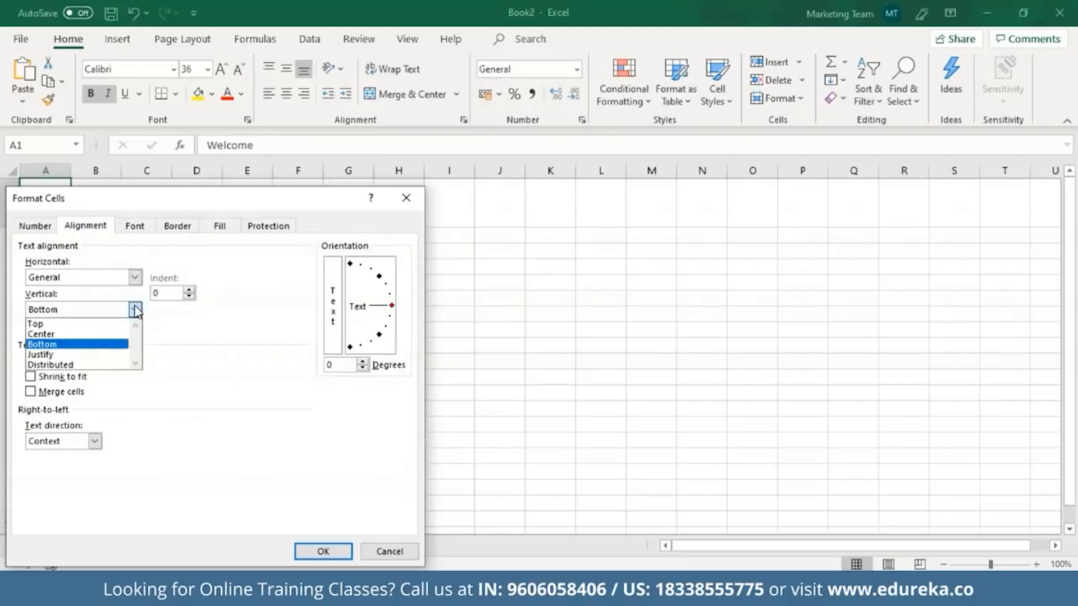
{"action": "left_click", "coordinate": [77, 335]}
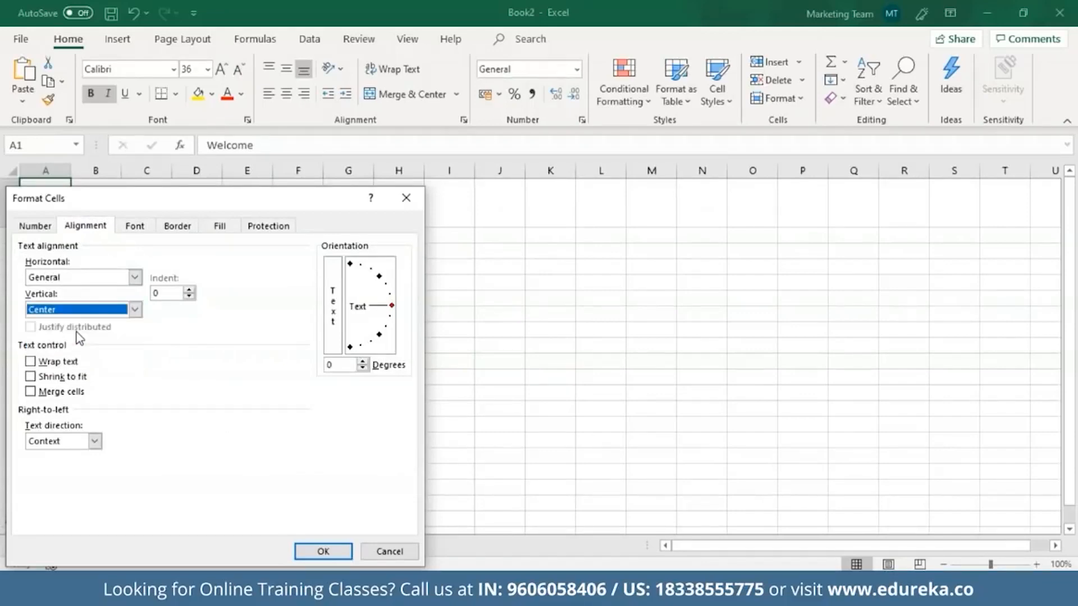
{"action": "left_click_drag", "start_coordinate": [392, 305], "coordinate": [379, 276]}
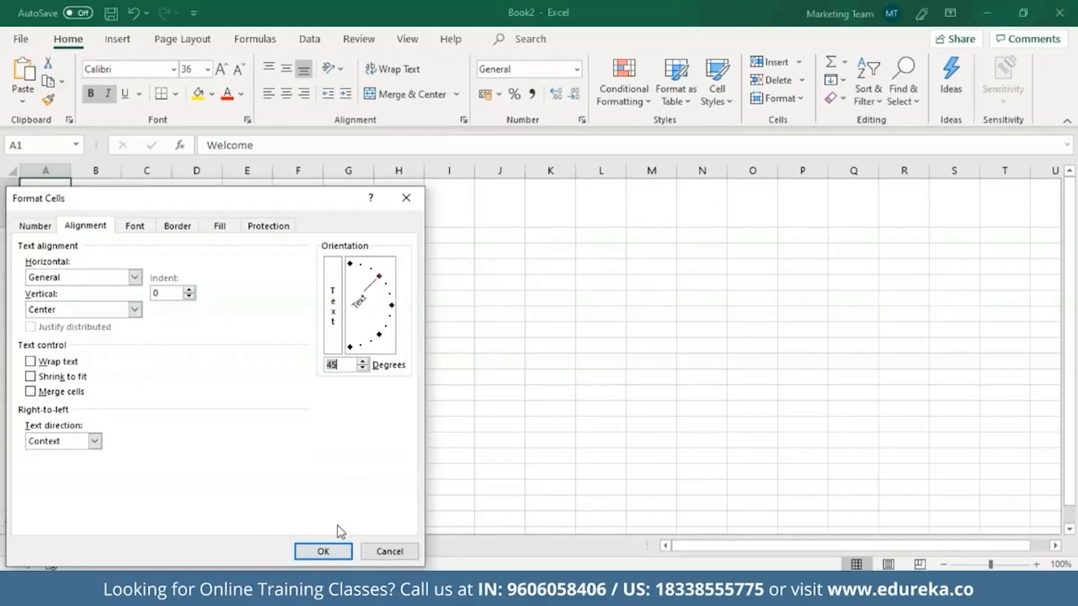
{"action": "left_click", "coordinate": [324, 551]}
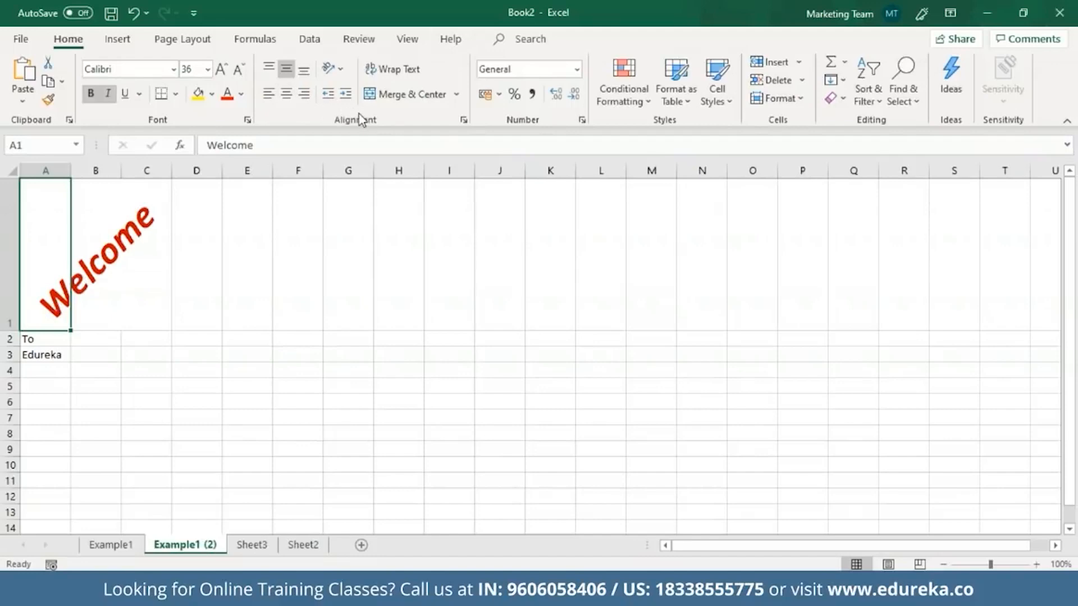
Step: Change the orientation of the text in cell A1 to Rotate Text Down
{"action": "left_click", "coordinate": [336, 68]}
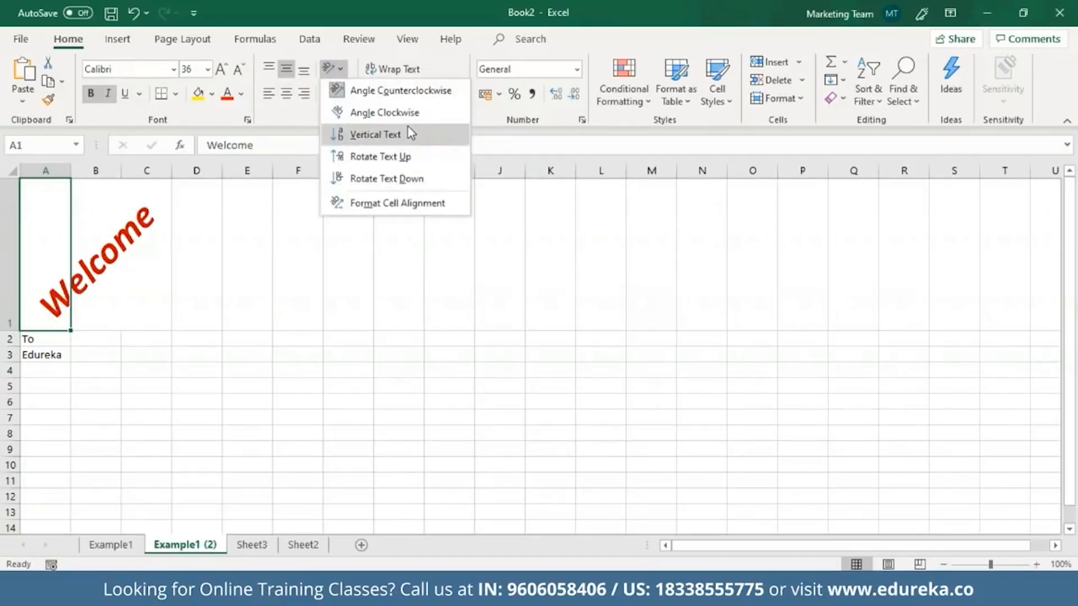
{"action": "left_click", "coordinate": [400, 179]}
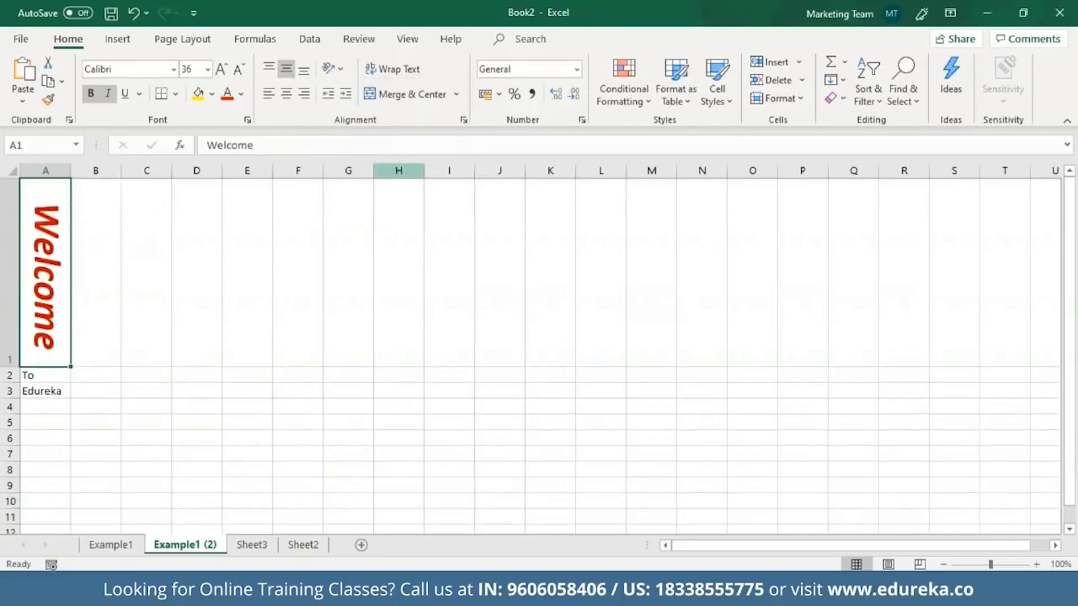
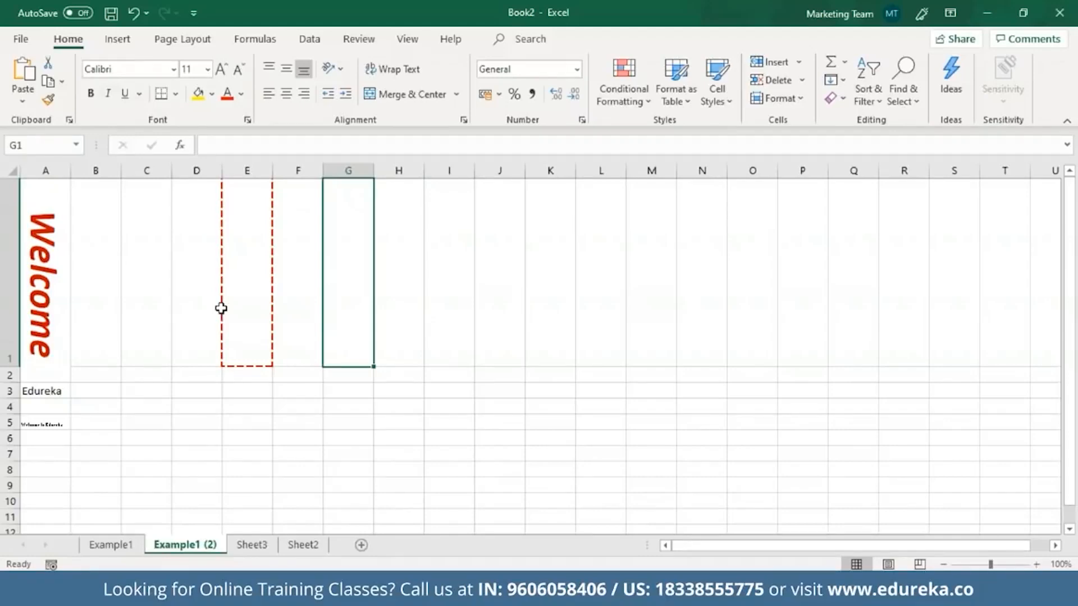
Step: Fill cell G1 with a light blue background colour, using the Format Cells settings
{"action": "right_click", "coordinate": [344, 311]}
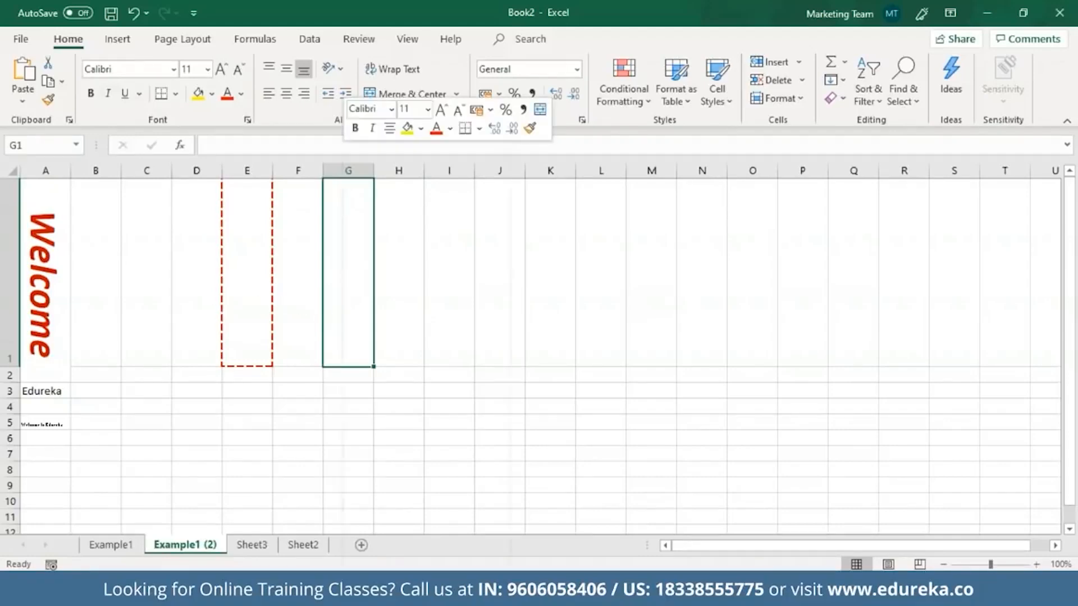
{"action": "left_click", "coordinate": [395, 491]}
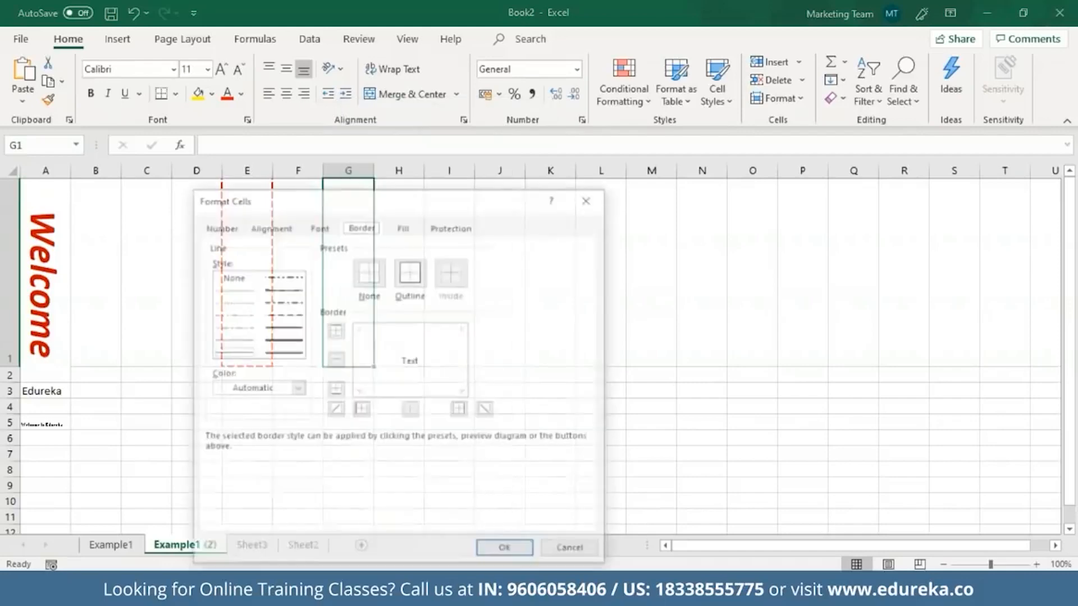
{"action": "left_click", "coordinate": [414, 228]}
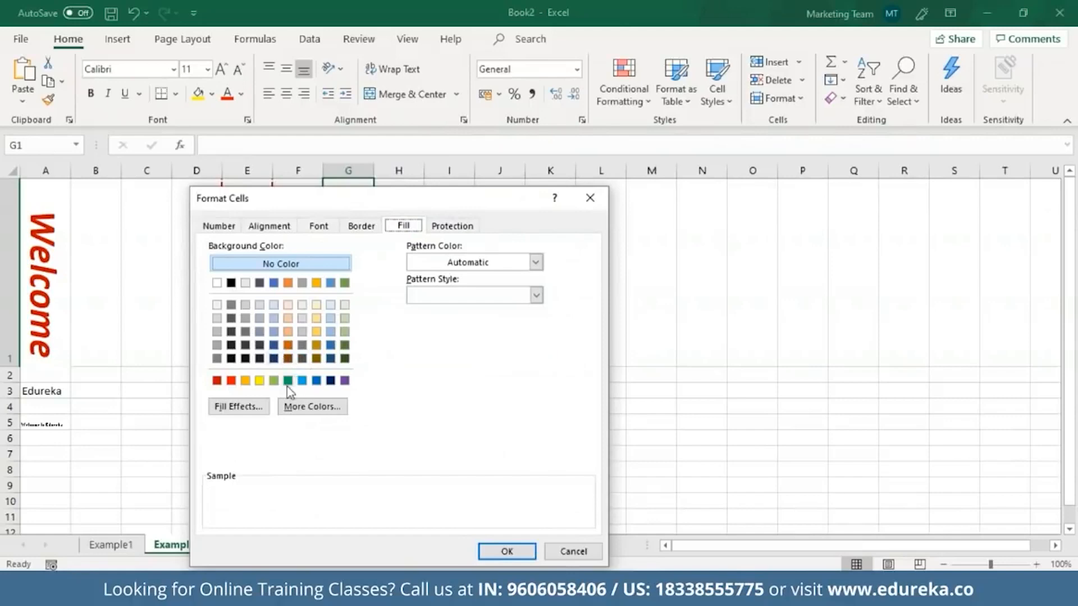
{"action": "left_click", "coordinate": [274, 344]}
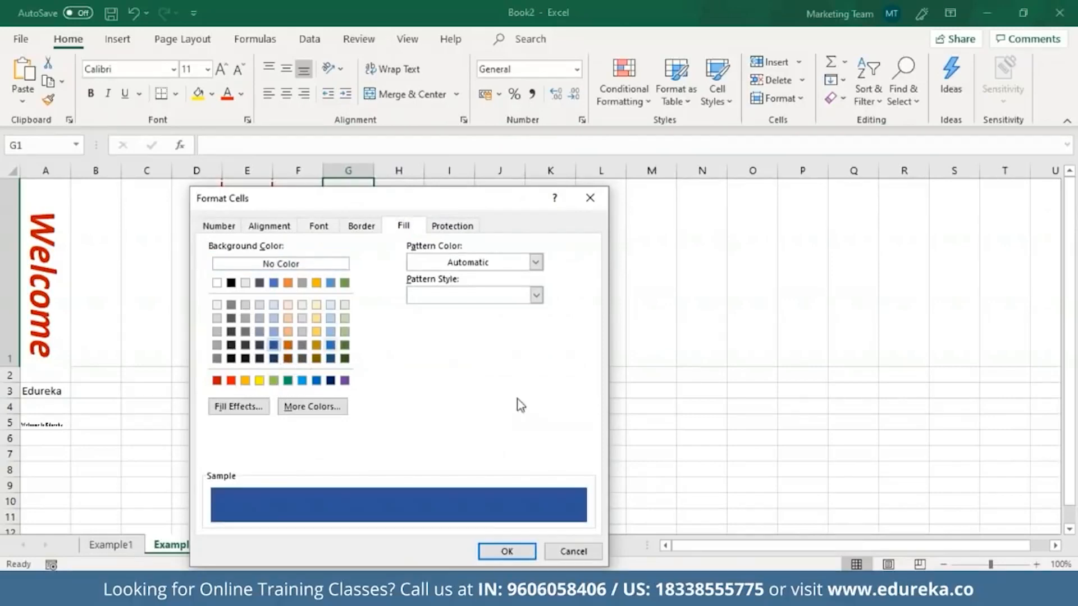
{"action": "left_click", "coordinate": [273, 318]}
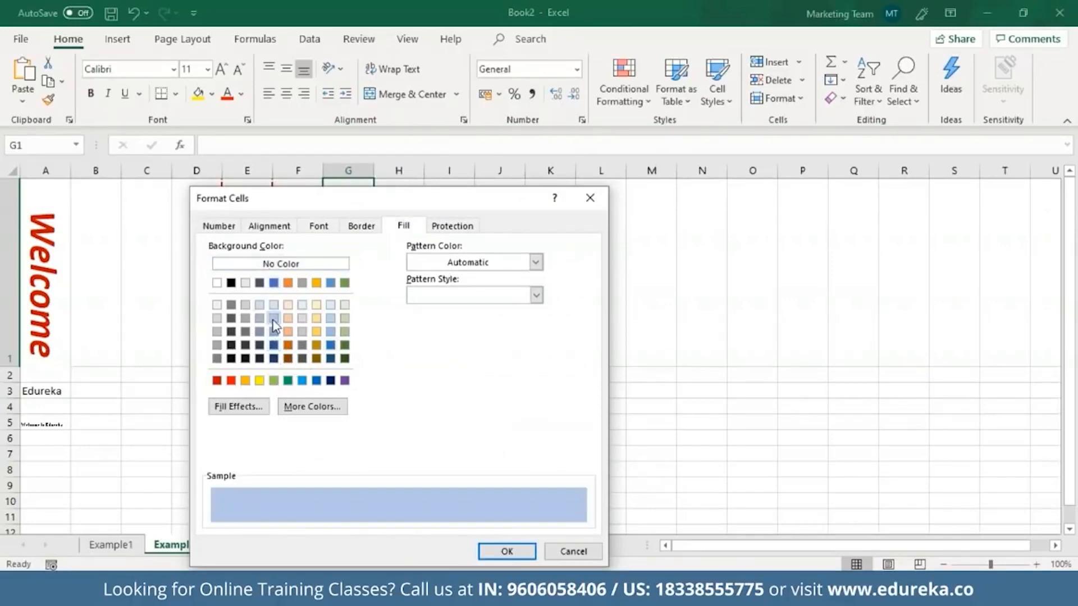
{"action": "left_click", "coordinate": [510, 550]}
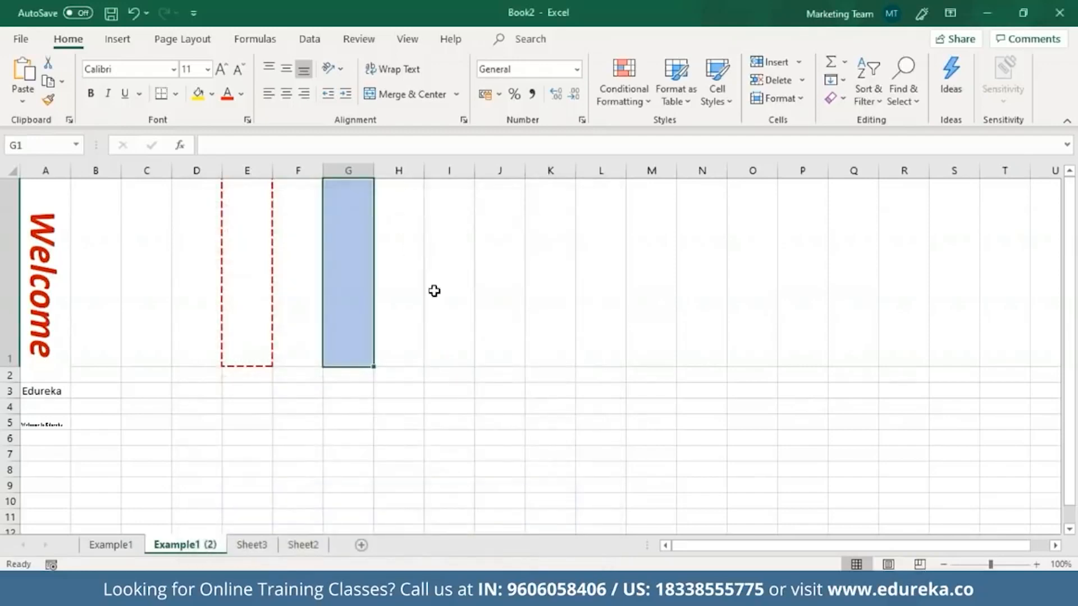
{"action": "left_click", "coordinate": [420, 248]}
{"action": "left_click", "coordinate": [354, 256]}
Step: Review the sheet, margins, page and header/footer options in the Page Setup dialog, and close it without changes
{"action": "left_click", "coordinate": [197, 41]}
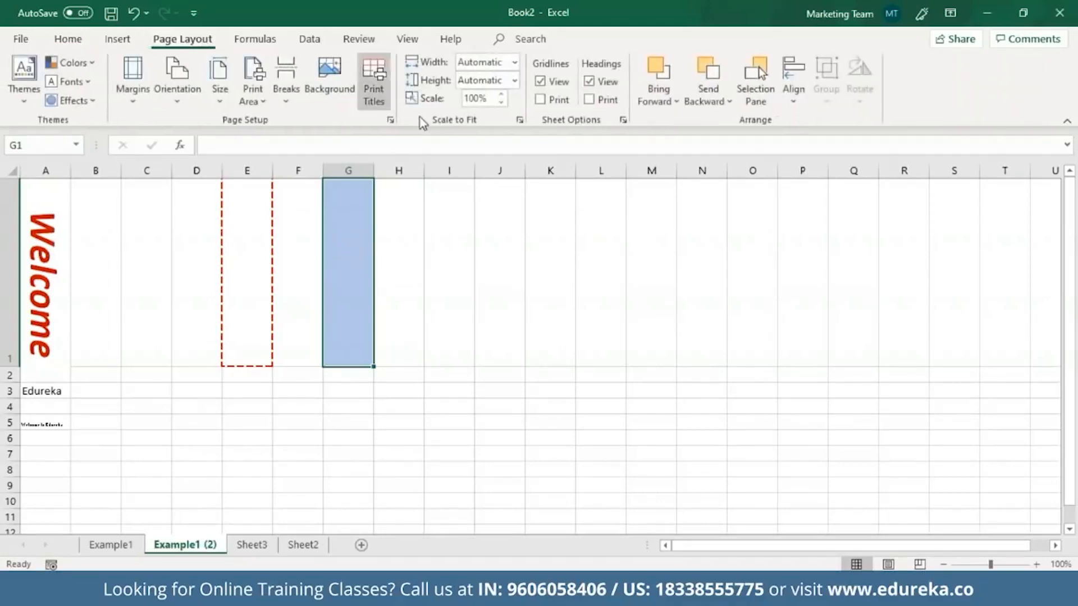
{"action": "left_click", "coordinate": [390, 120]}
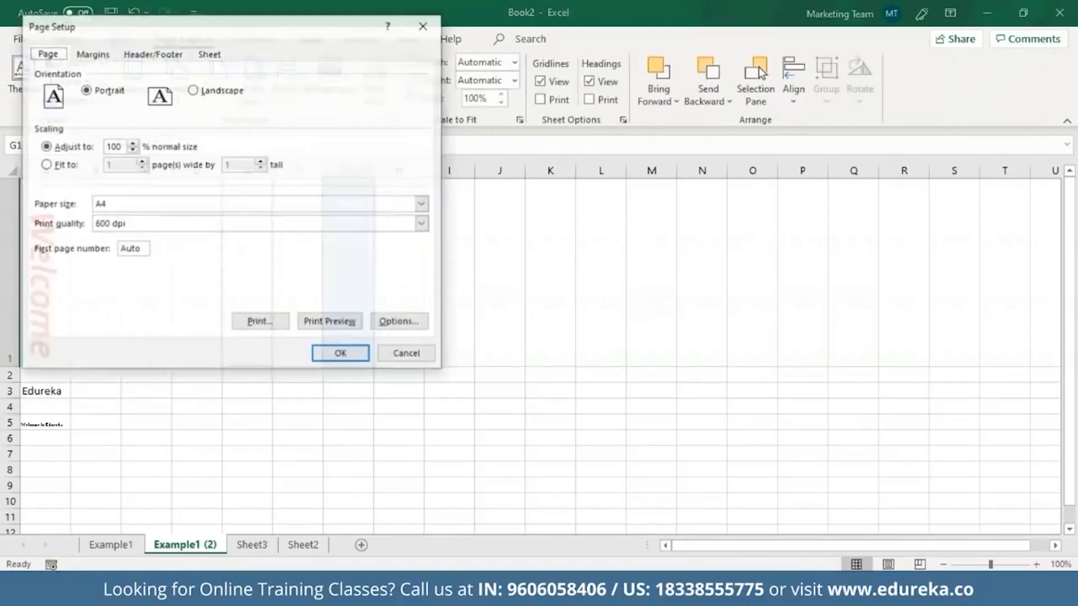
{"action": "left_click", "coordinate": [208, 54]}
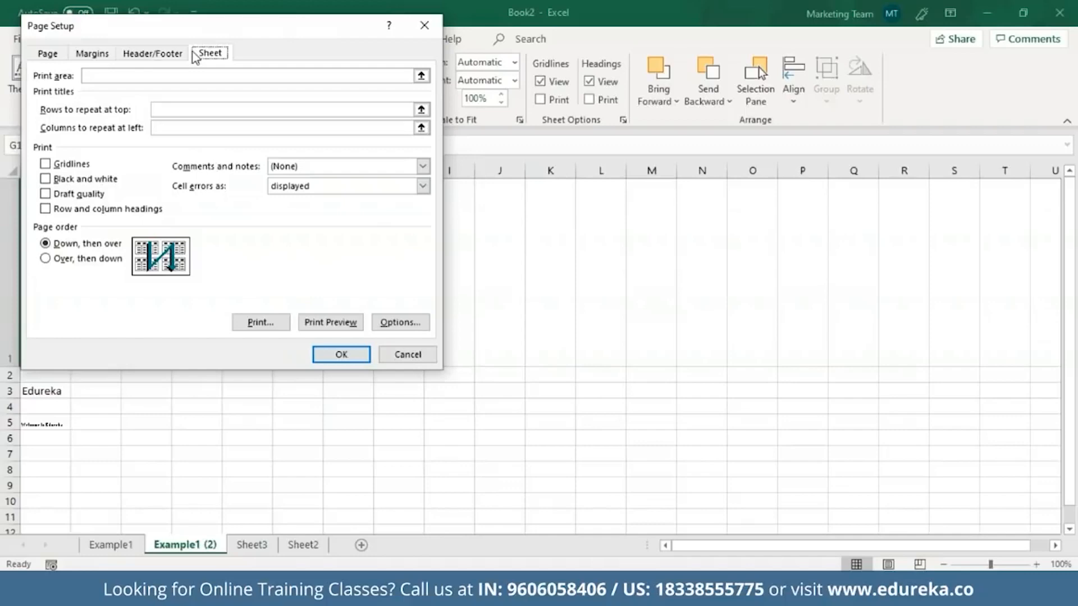
{"action": "left_click", "coordinate": [103, 59]}
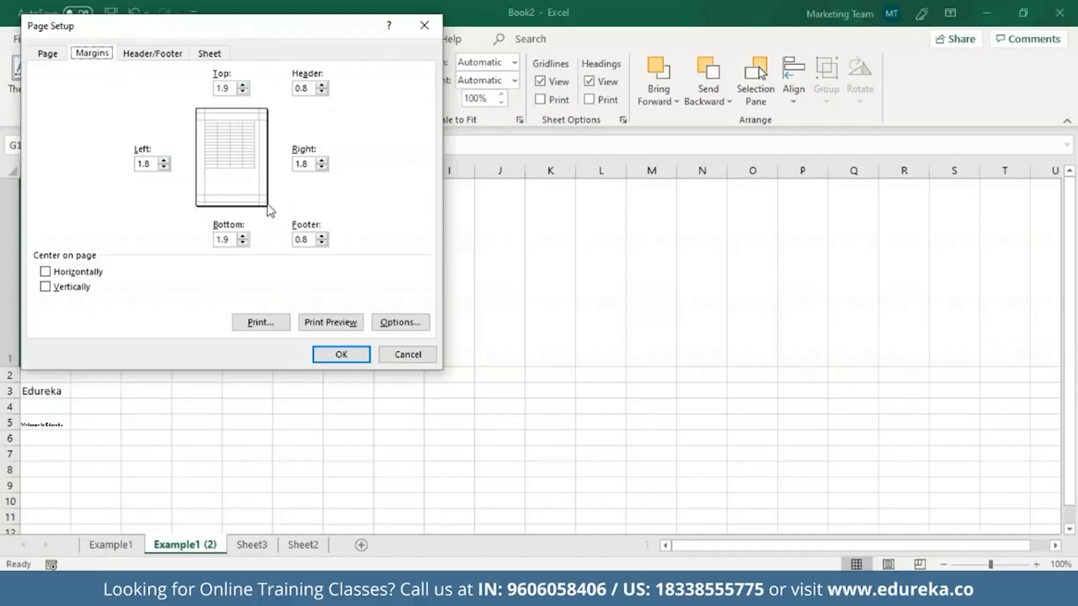
{"action": "left_click", "coordinate": [48, 53]}
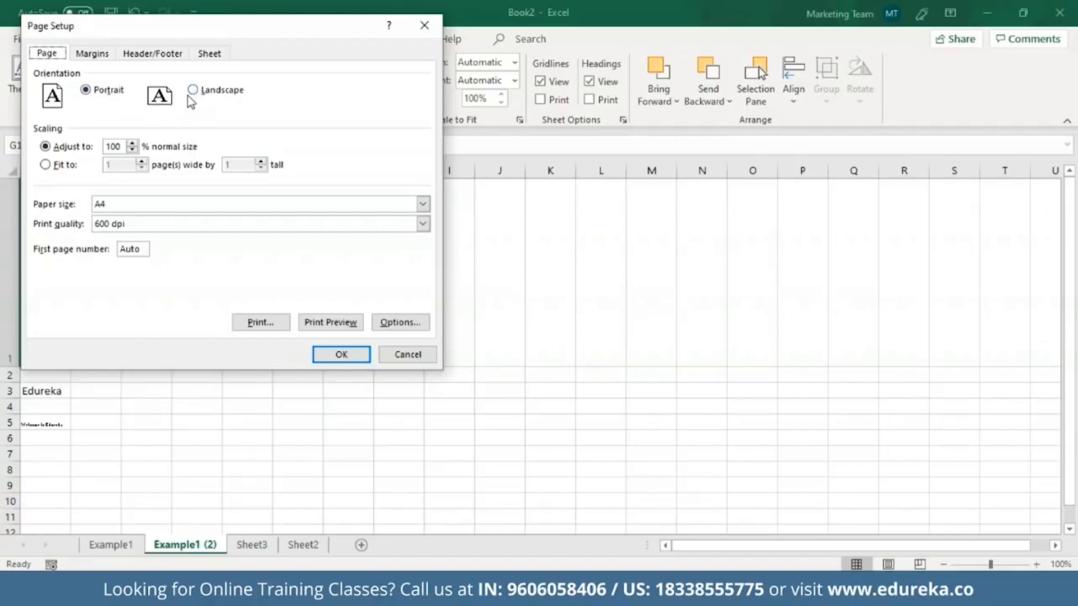
{"action": "left_click", "coordinate": [163, 54]}
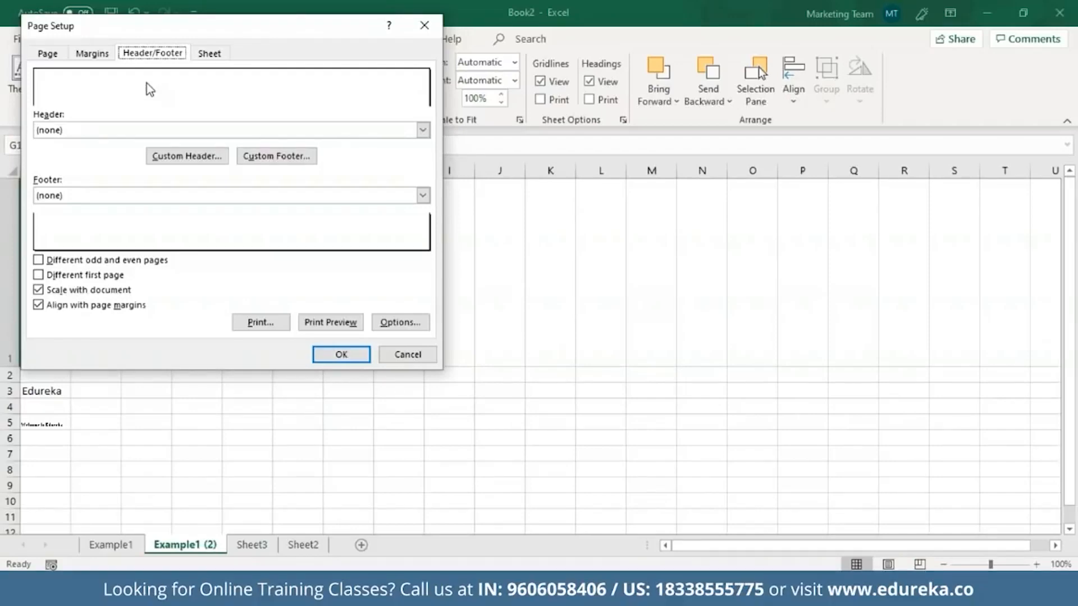
{"action": "left_click", "coordinate": [421, 25]}
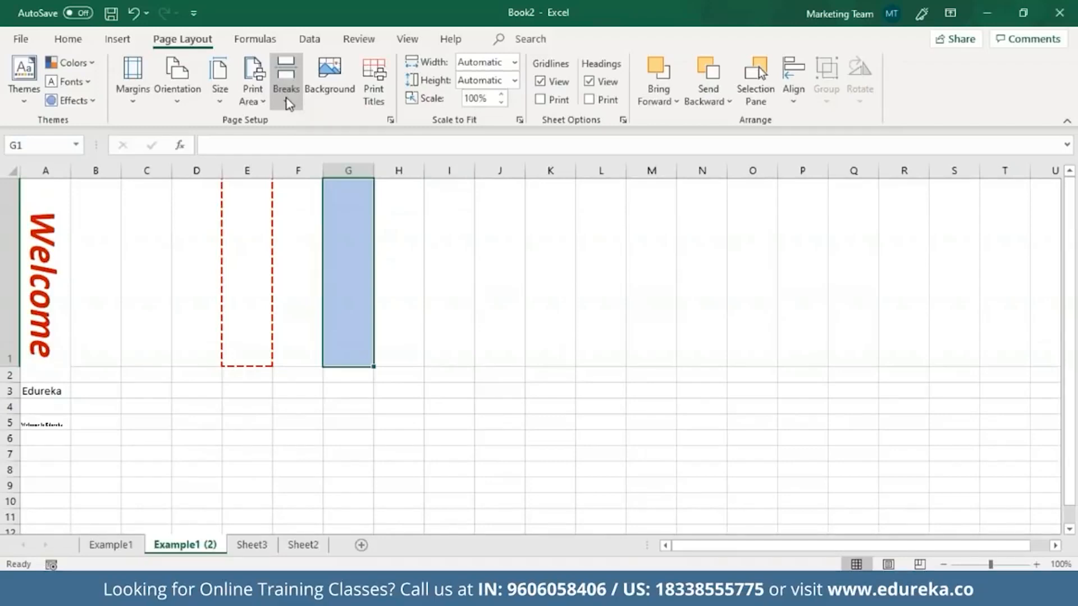
Step: Insert a page break above row 3, at cell A3 containing Edureka
{"action": "left_click", "coordinate": [44, 360]}
{"action": "left_click", "coordinate": [49, 390]}
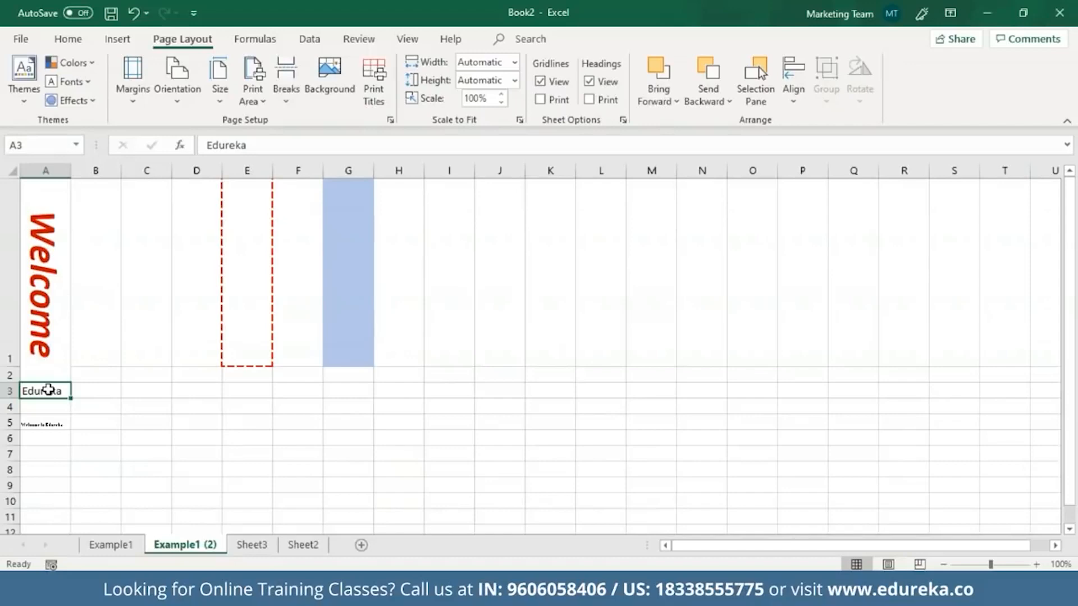
{"action": "left_click", "coordinate": [287, 96]}
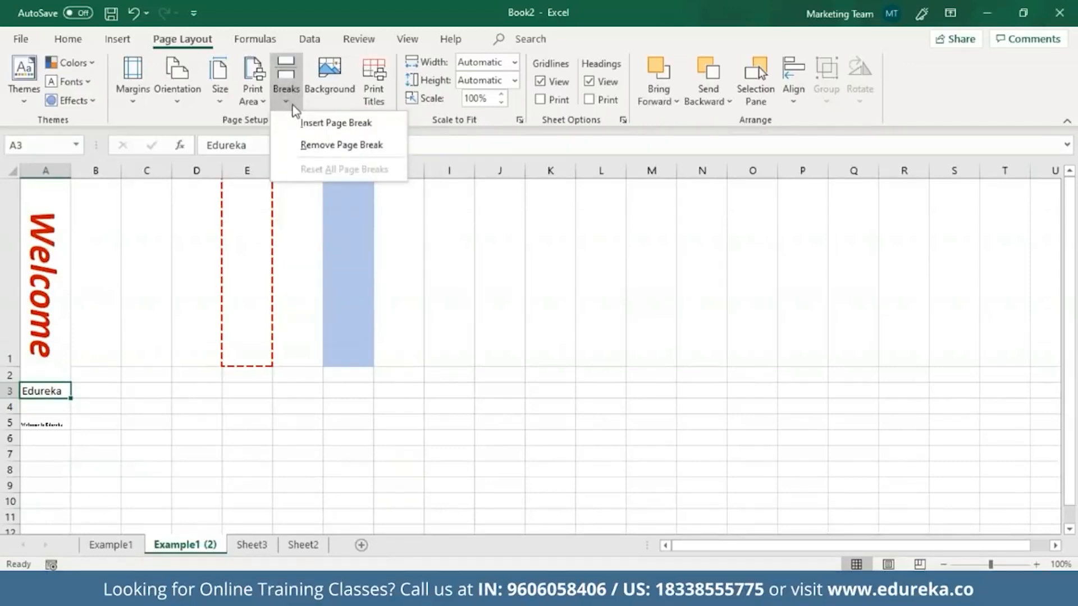
{"action": "left_click", "coordinate": [306, 129]}
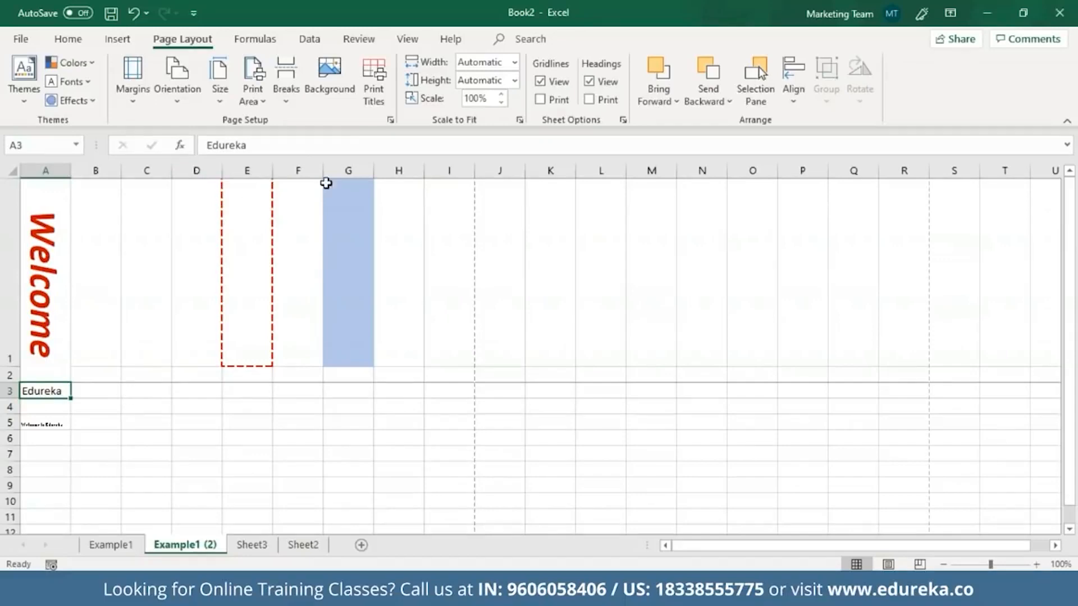
Step: Insert a vertical page break before column C
{"action": "left_click", "coordinate": [140, 168]}
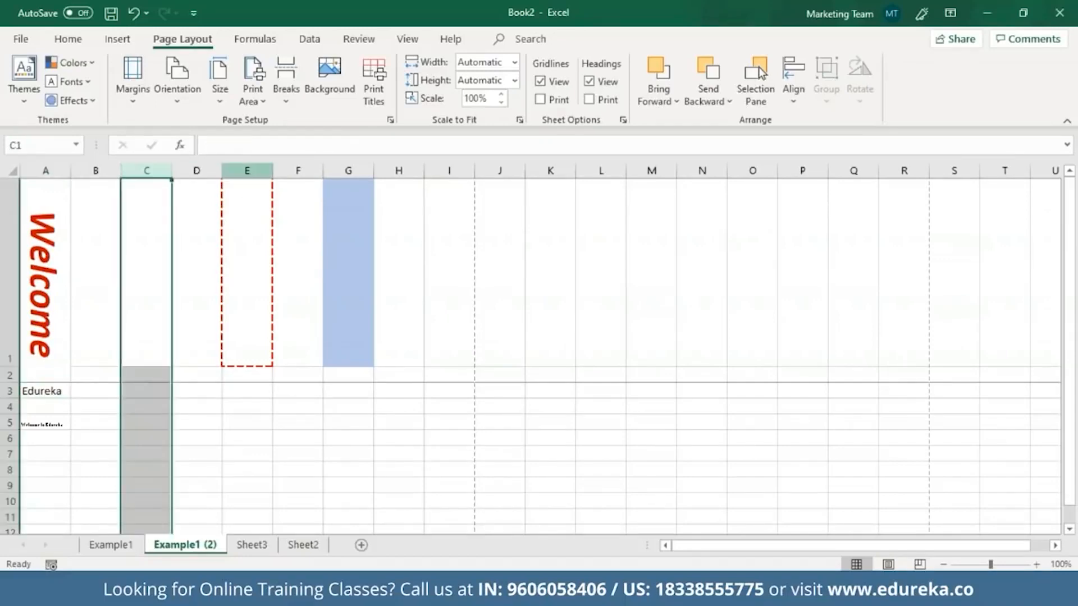
{"action": "left_click", "coordinate": [289, 95]}
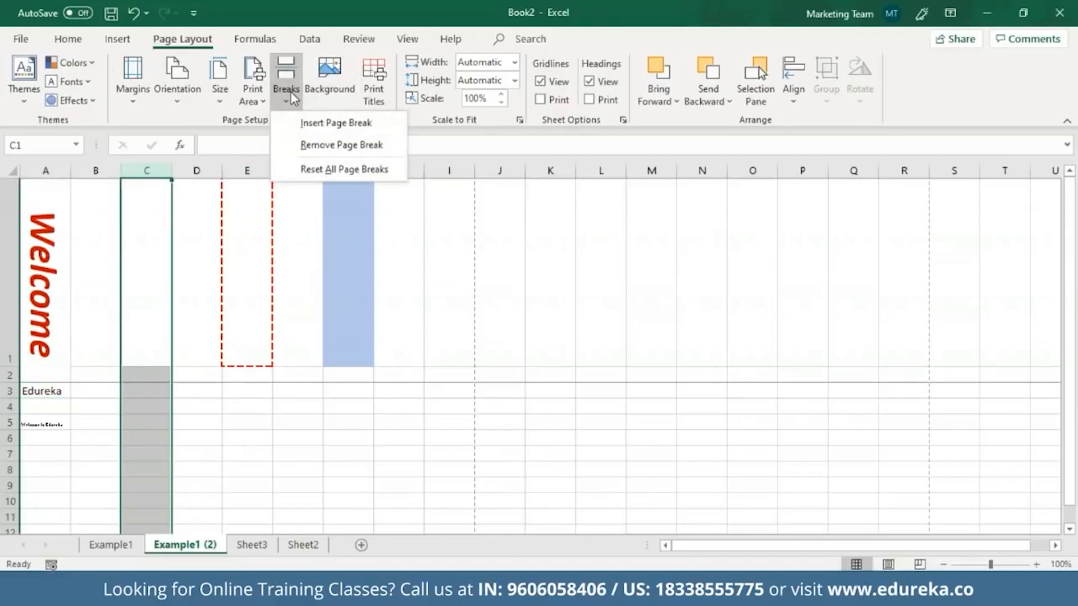
{"action": "left_click", "coordinate": [303, 123]}
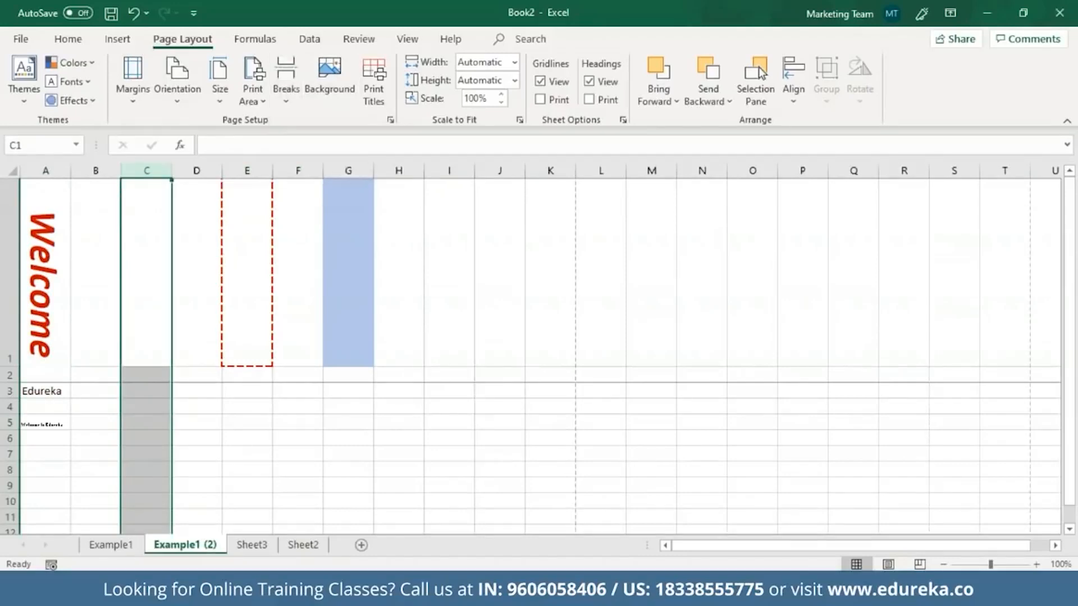
{"action": "left_click", "coordinate": [199, 425]}
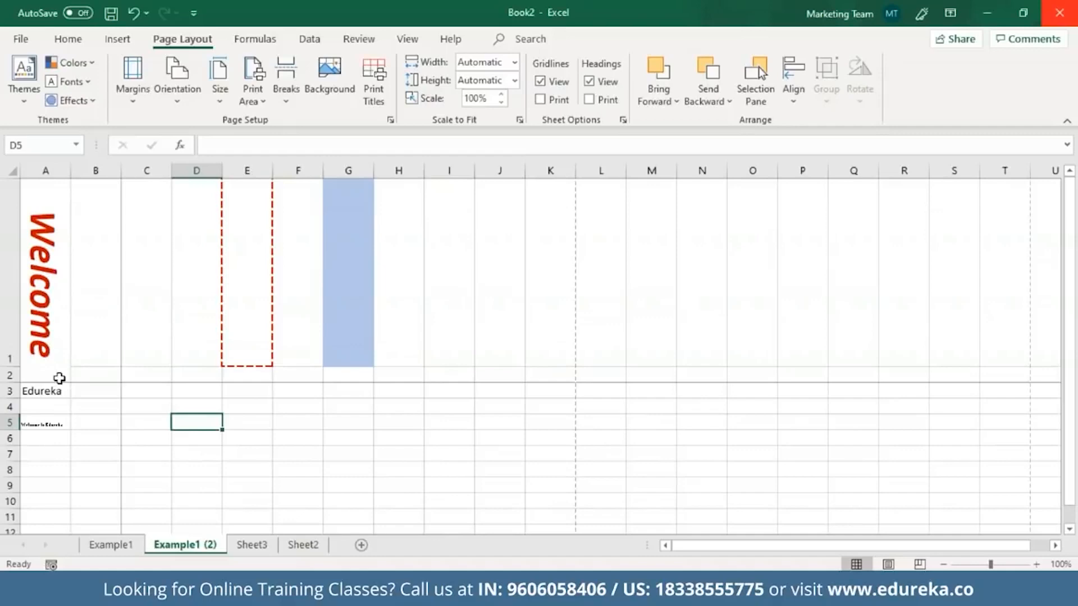
Step: Select cells A1 to A3 and freeze the first column of the worksheet
{"action": "left_click", "coordinate": [56, 372]}
{"action": "mouse_move", "coordinate": [56, 373]}
{"action": "left_mouse_down"}
{"action": "mouse_move", "coordinate": [58, 403]}
{"action": "mouse_move", "coordinate": [62, 393]}
{"action": "left_mouse_up"}
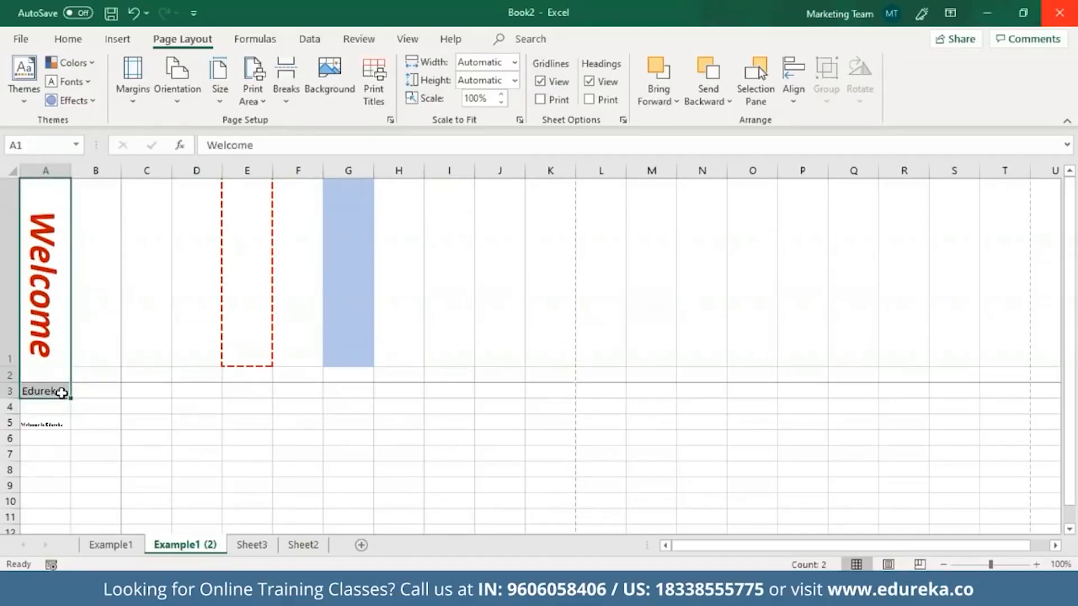
{"action": "left_click", "coordinate": [414, 41]}
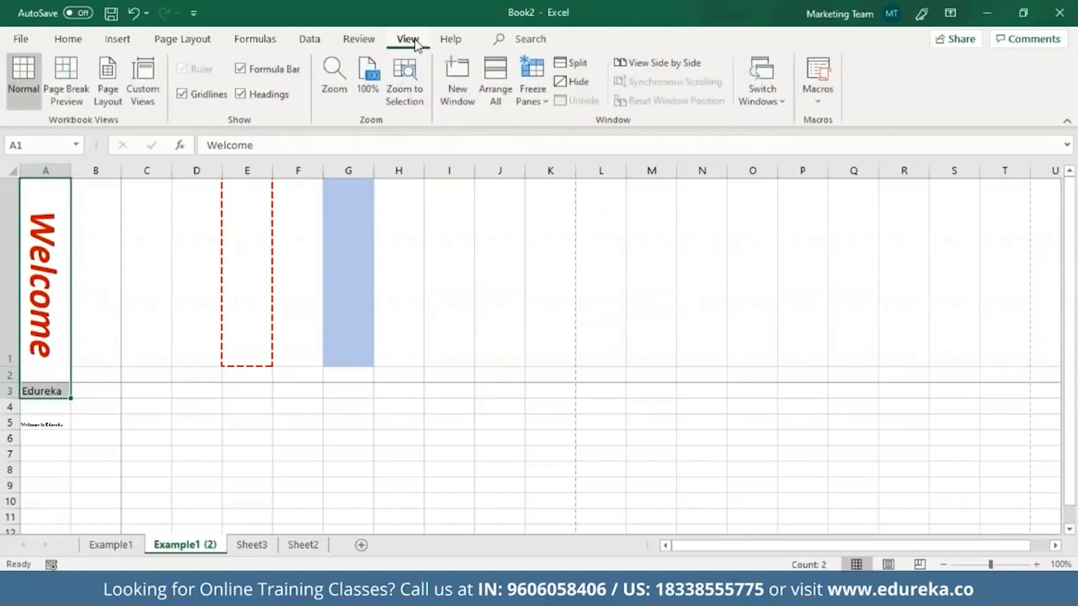
{"action": "left_click", "coordinate": [532, 84]}
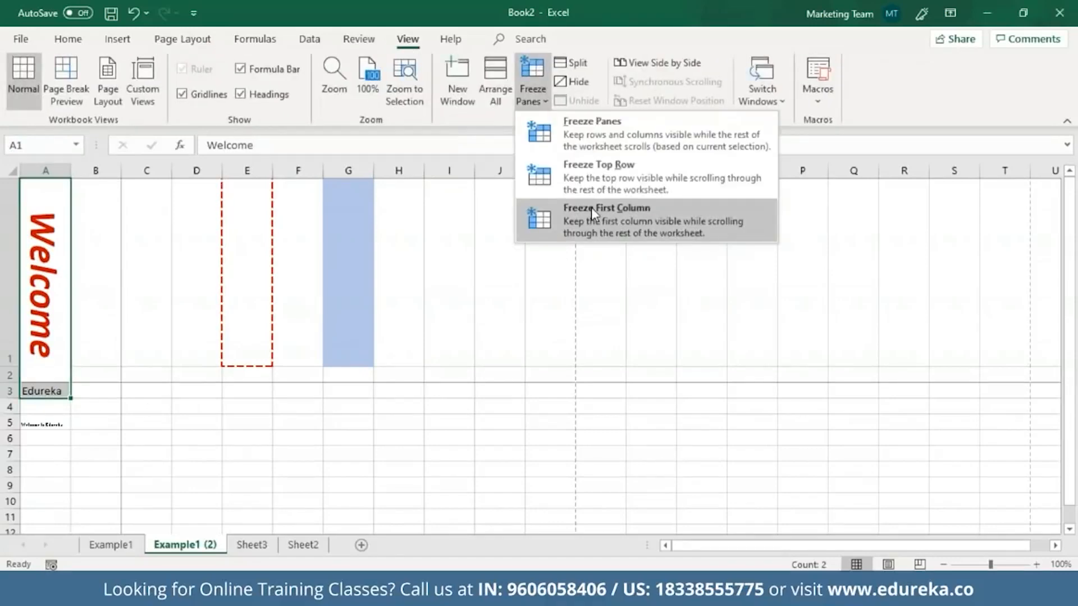
{"action": "left_click", "coordinate": [598, 228]}
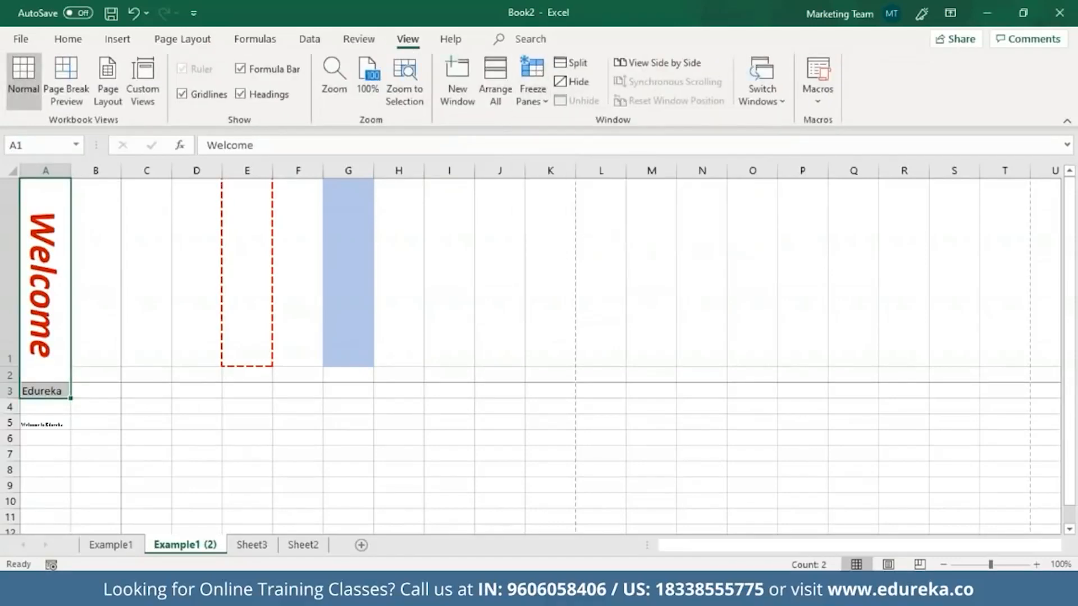
Step: Move along row 3 from cell B3 to column CE to check how the frozen first column behaves
{"action": "left_click", "coordinate": [47, 517]}
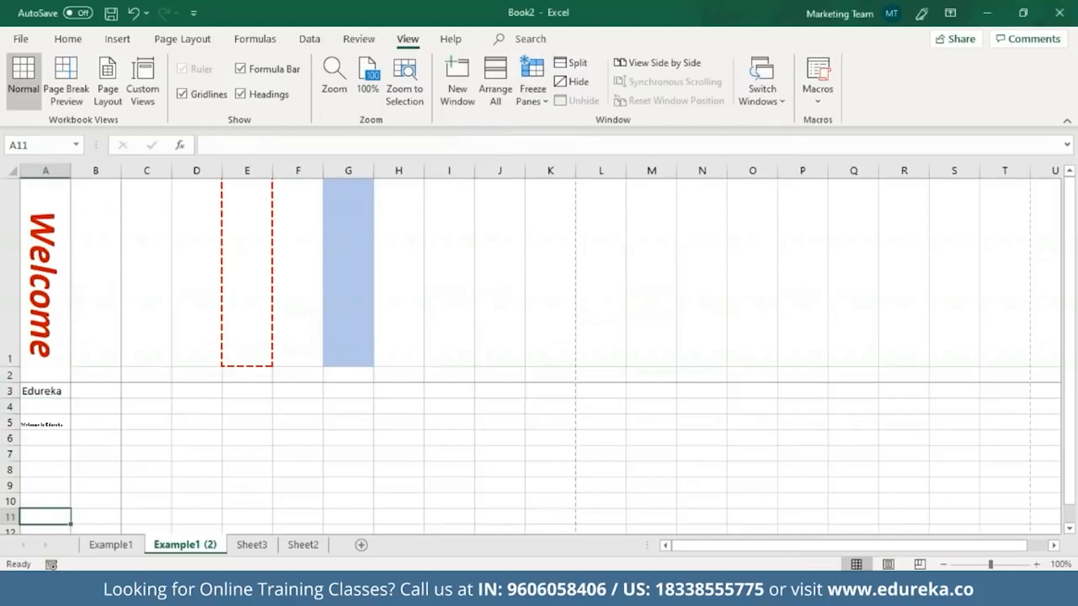
{"action": "left_click", "coordinate": [95, 391]}
{"action": "key", "text": "Right"}
{"action": "key", "text": "Right"}
{"action": "key", "text": "Right"}
{"action": "key", "text": "Right"}
{"action": "key", "text": "Right"}
{"action": "key", "text": "Right"}
{"action": "key", "text": "Right"}
{"action": "key", "text": "Right"}
{"action": "key", "text": "Right"}
{"action": "key", "text": "Right"}
{"action": "key", "text": "Right"}
{"action": "key", "text": "Right"}
{"action": "key", "text": "Right"}
{"action": "key", "text": "Right"}
{"action": "key", "text": "Right"}
{"action": "key", "text": "Right"}
{"action": "key", "text": "Right"}
{"action": "key", "text": "Right"}
{"action": "key", "text": "Right"}
{"action": "key", "text": "Right"}
{"action": "key", "text": "Right"}
{"action": "key", "text": "Right"}
{"action": "key", "text": "Right"}
{"action": "key", "text": "Right"}
{"action": "key", "text": "Right"}
{"action": "key", "text": "Right"}
{"action": "key", "text": "Right"}
{"action": "key", "text": "Right"}
{"action": "key", "text": "Right"}
{"action": "key", "text": "Right"}
{"action": "key", "text": "Right"}
{"action": "key", "text": "Right"}
{"action": "key", "text": "Right"}
{"action": "key", "text": "Right"}
{"action": "key", "text": "Right"}
{"action": "key", "text": "Right"}
{"action": "key", "text": "Right"}
{"action": "key", "text": "Right"}
{"action": "key", "text": "Right"}
{"action": "key", "text": "Right"}
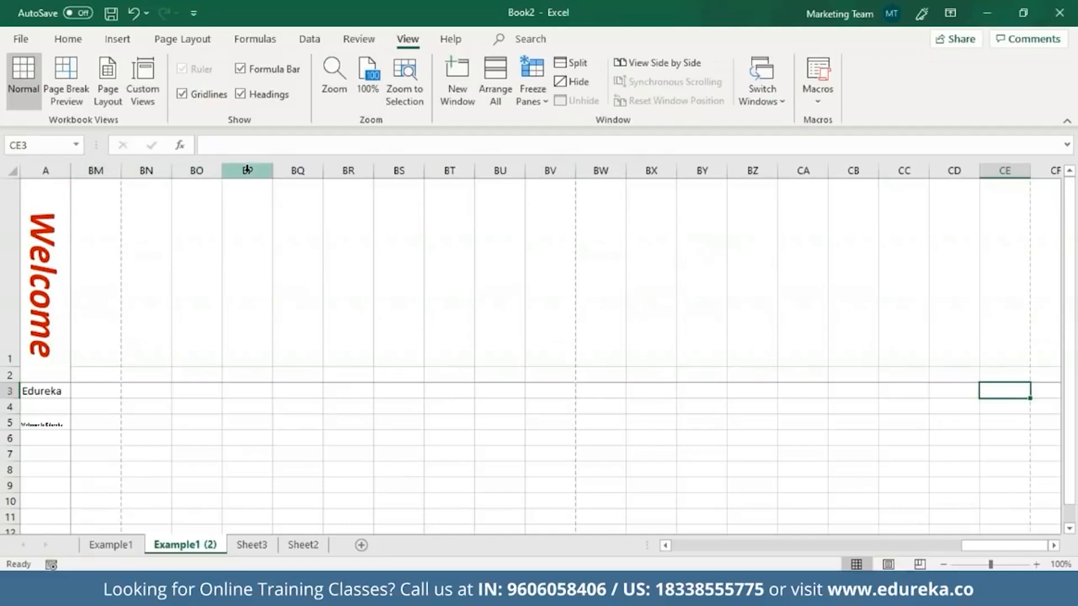
Step: Review the Conditional Formatting rule types, including highlight rules, top/bottom rules, data bars and icon sets, and open the Rules Manager
{"action": "left_click", "coordinate": [69, 39]}
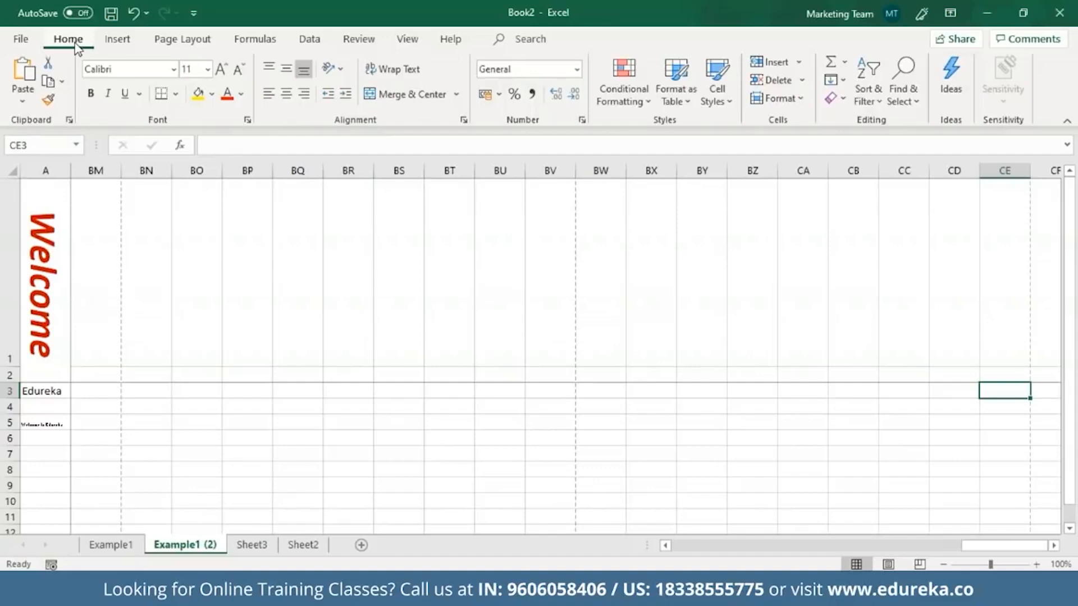
{"action": "left_click", "coordinate": [639, 79]}
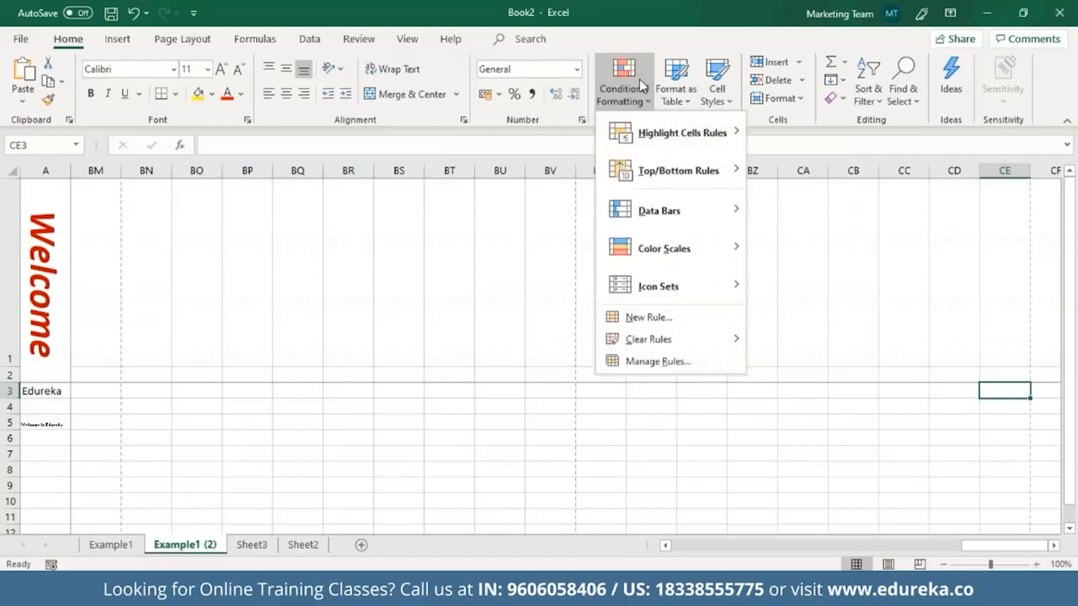
{"action": "mouse_move", "coordinate": [661, 137]}
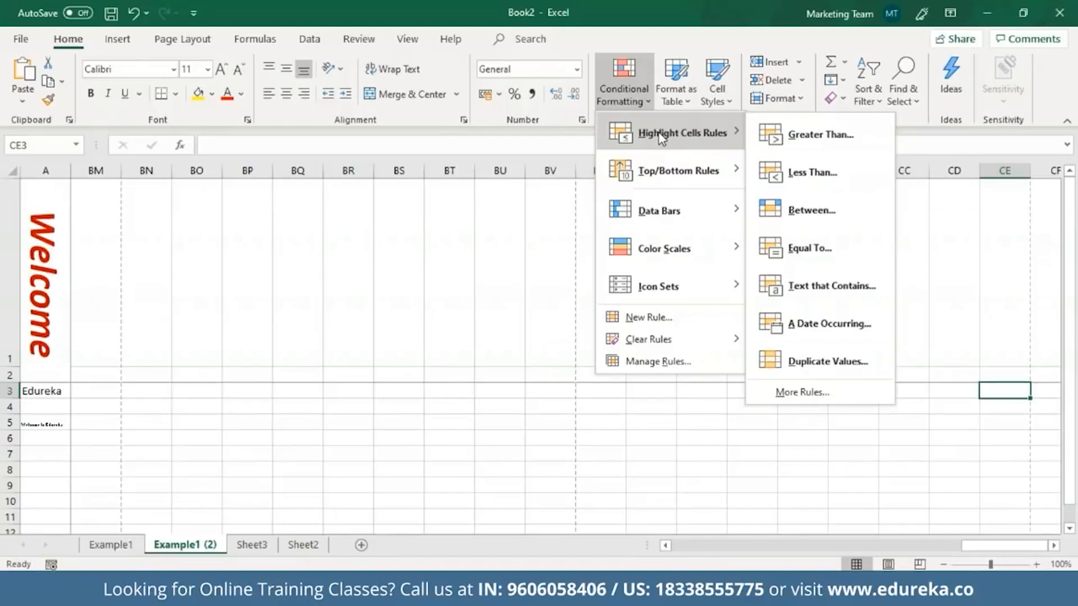
{"action": "mouse_move", "coordinate": [656, 184]}
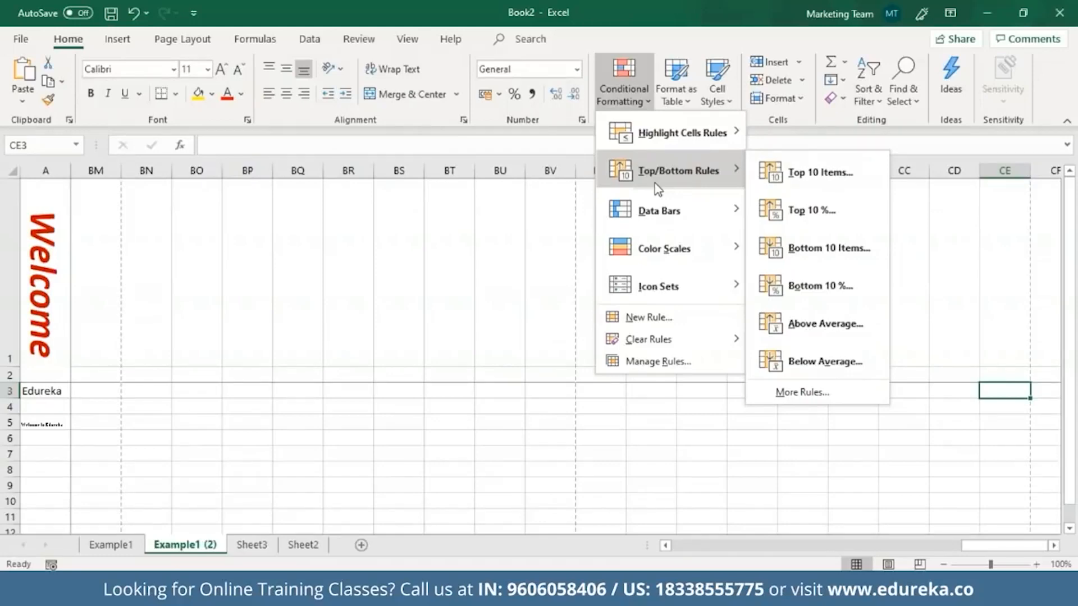
{"action": "mouse_move", "coordinate": [664, 213]}
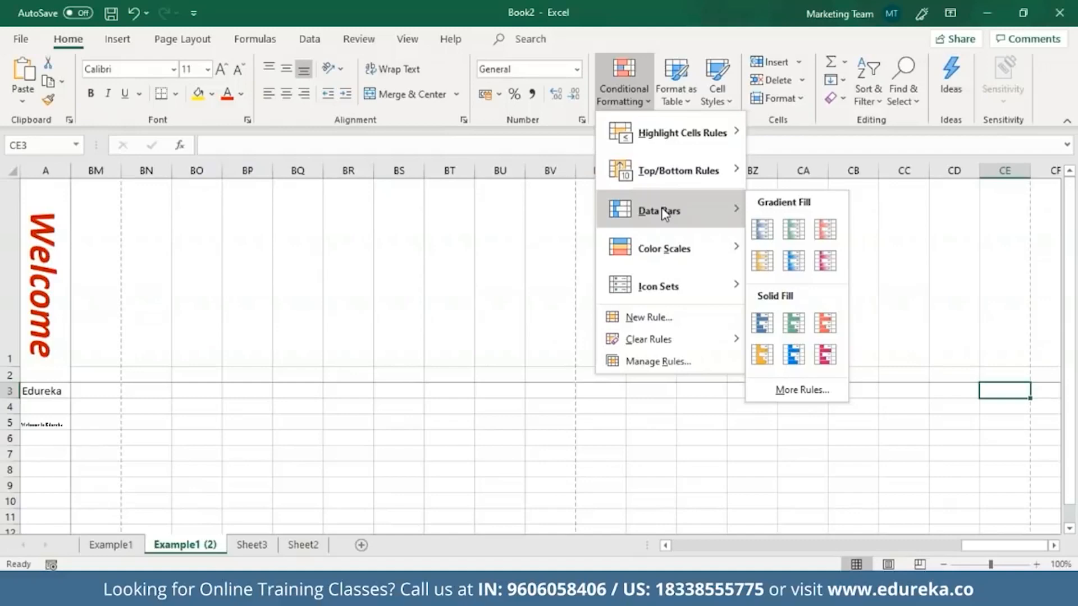
{"action": "mouse_move", "coordinate": [653, 256]}
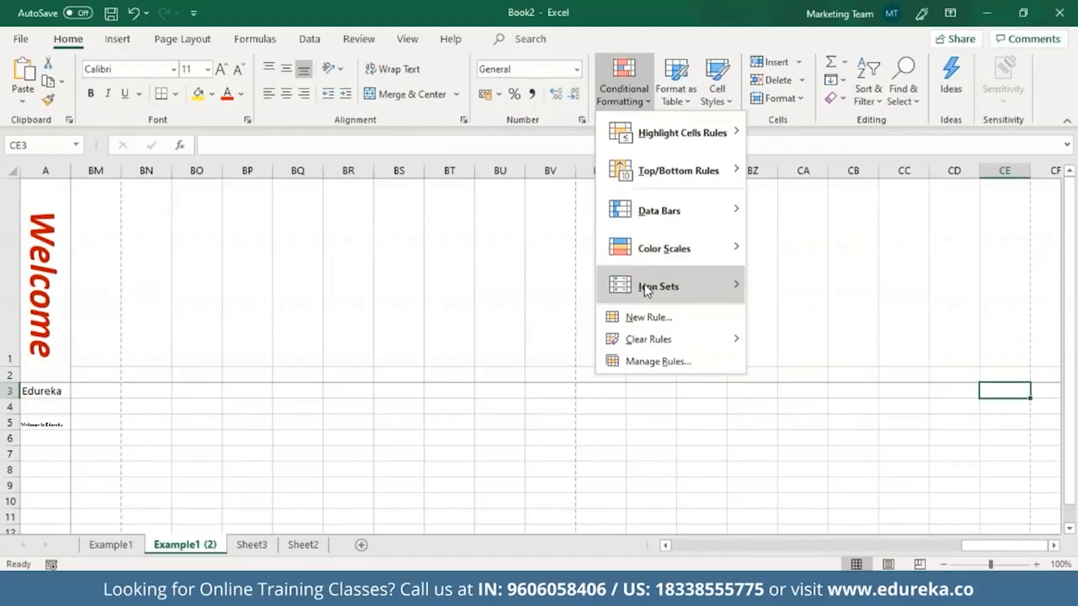
{"action": "mouse_move", "coordinate": [646, 288]}
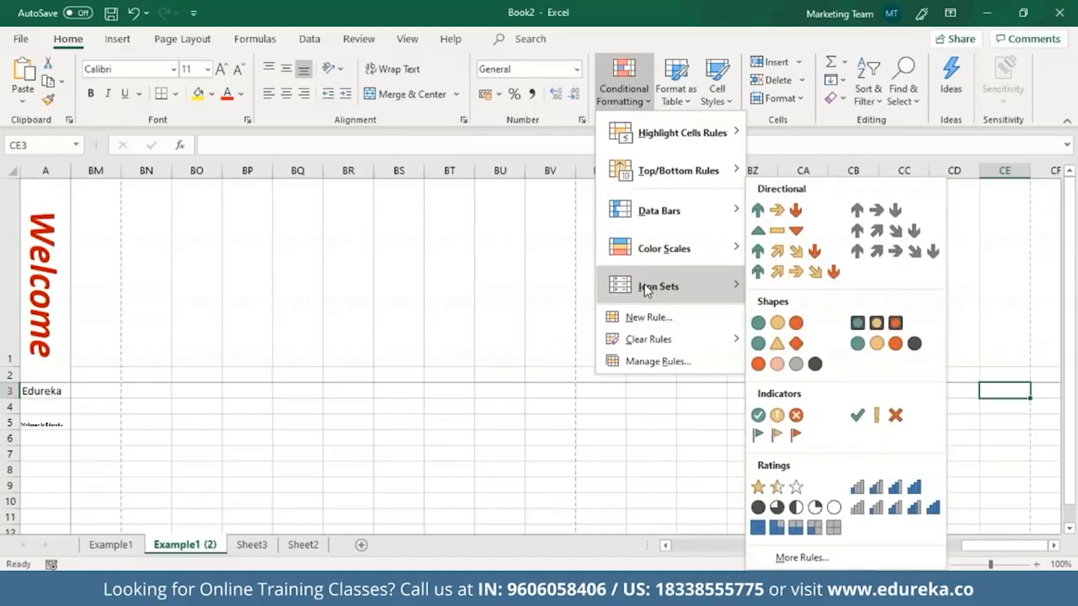
{"action": "left_click", "coordinate": [647, 320]}
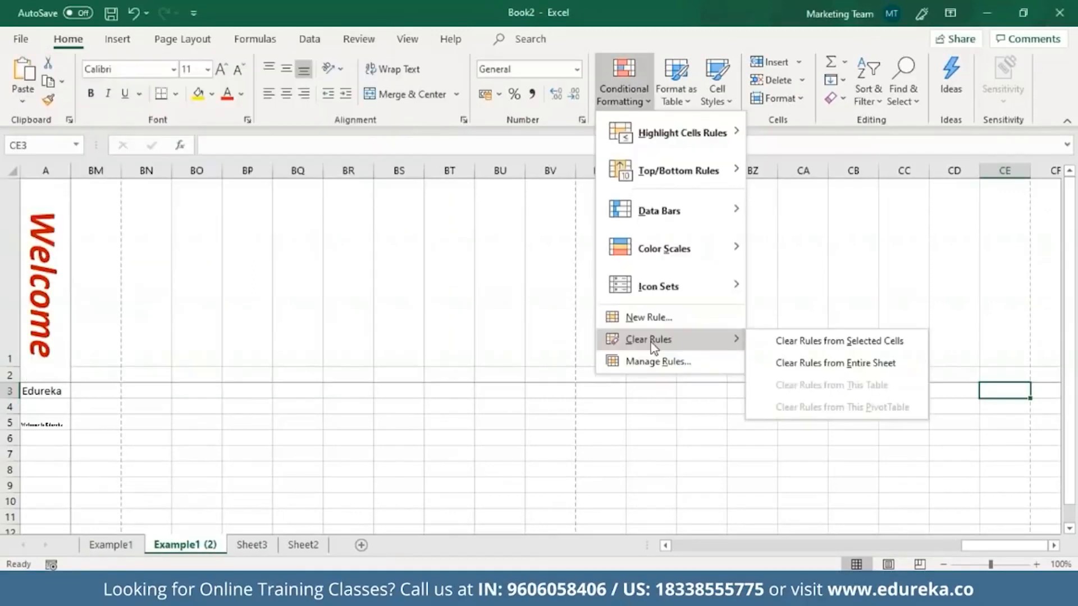
{"action": "left_click", "coordinate": [645, 363]}
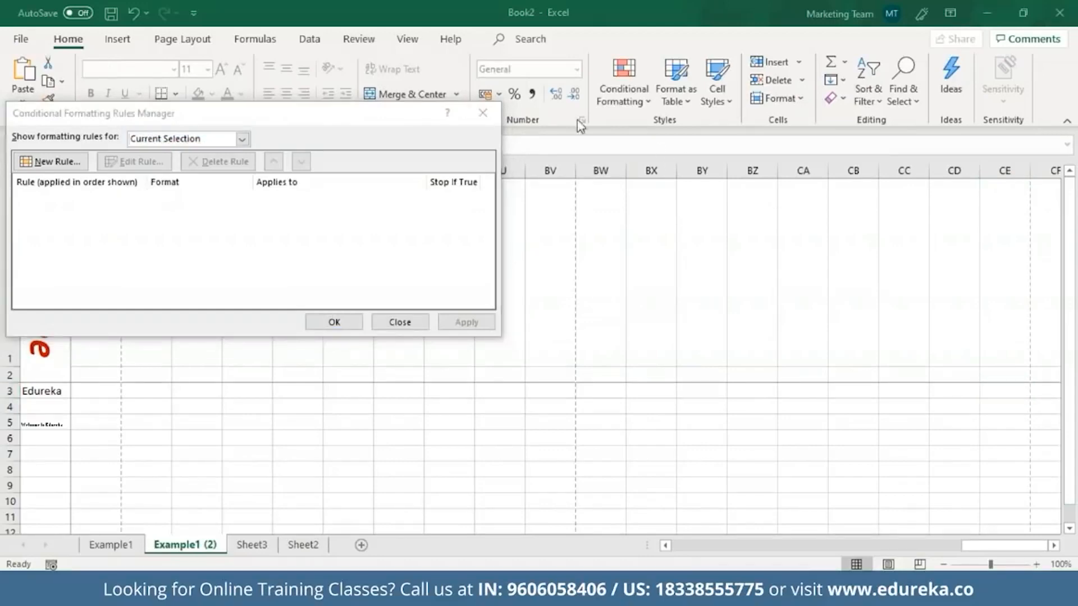
Step: Close the Conditional Formatting Rules Manager, and enter 2 in cell A6 and 3 in cell A7
{"action": "left_click", "coordinate": [482, 113]}
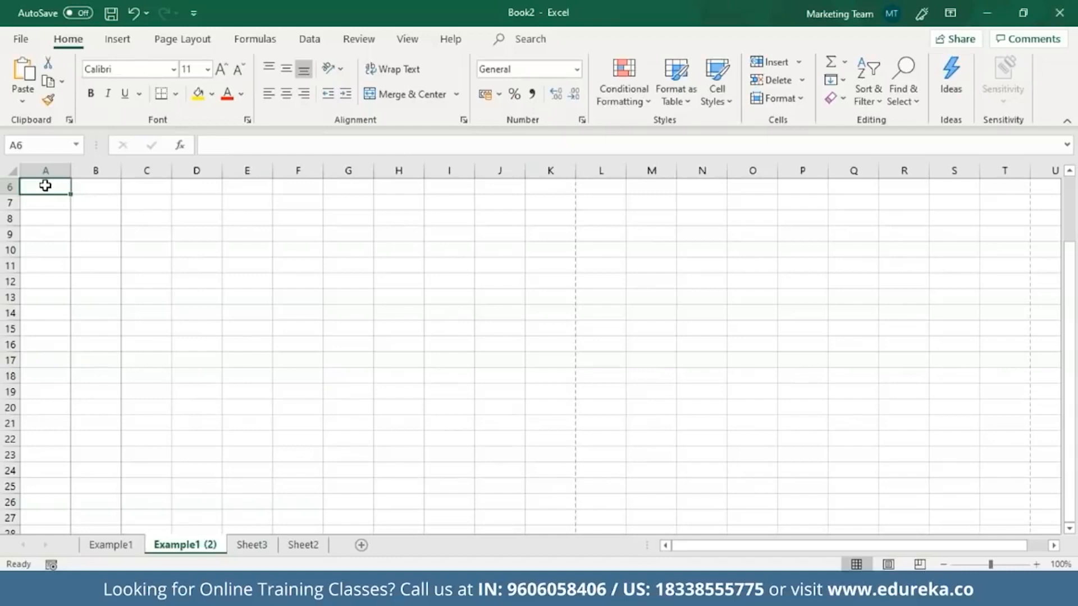
{"action": "key", "text": "F2"}
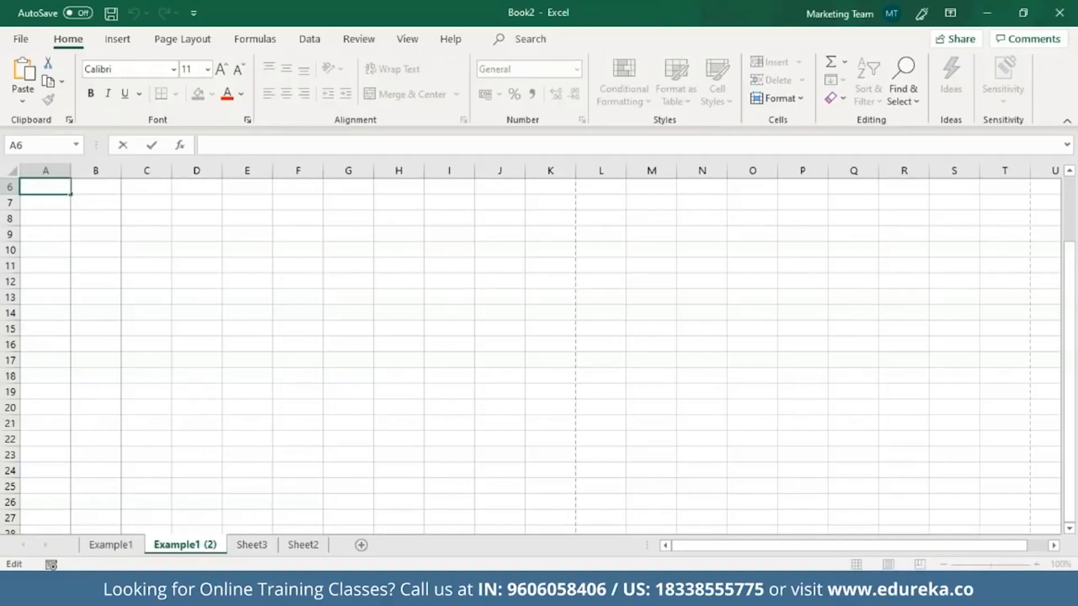
{"action": "type", "text": "="}
{"action": "key", "text": "BackSpace"}
{"action": "type", "text": "2"}
{"action": "key", "text": "Return"}
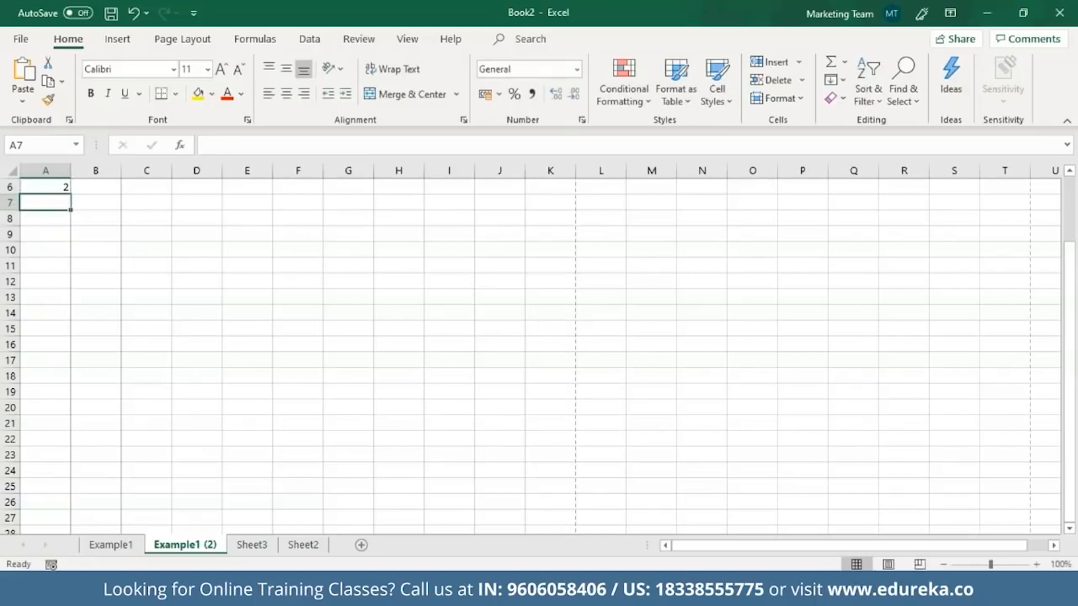
{"action": "type", "text": "3"}
{"action": "key", "text": "Return"}
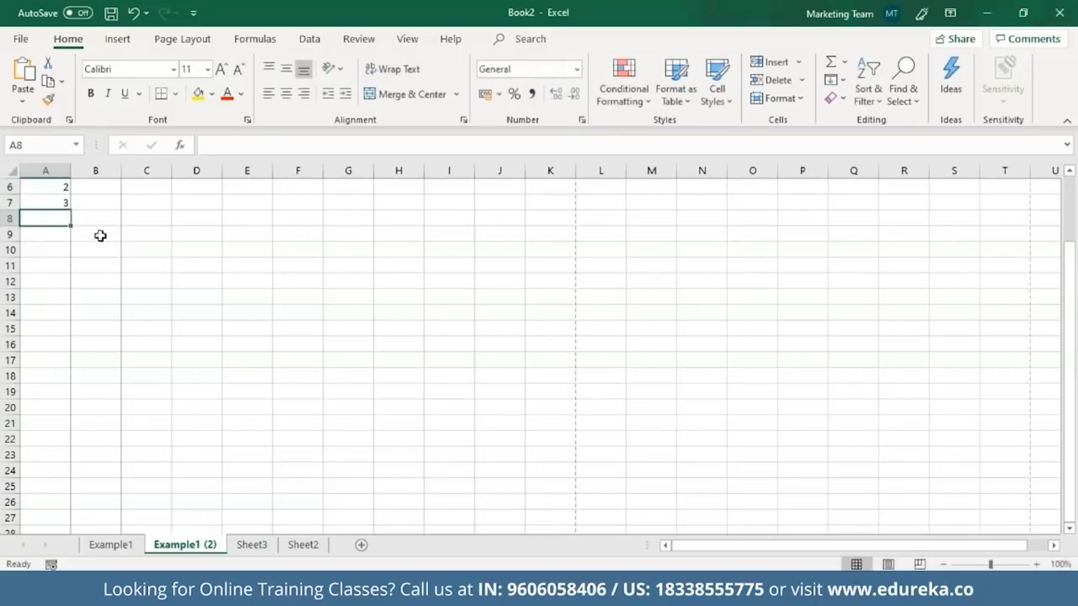
Step: Add the two numbers in cell A8 with the formula =A6+A7 and reselect the cell to check its formula
{"action": "double_click", "coordinate": [47, 214]}
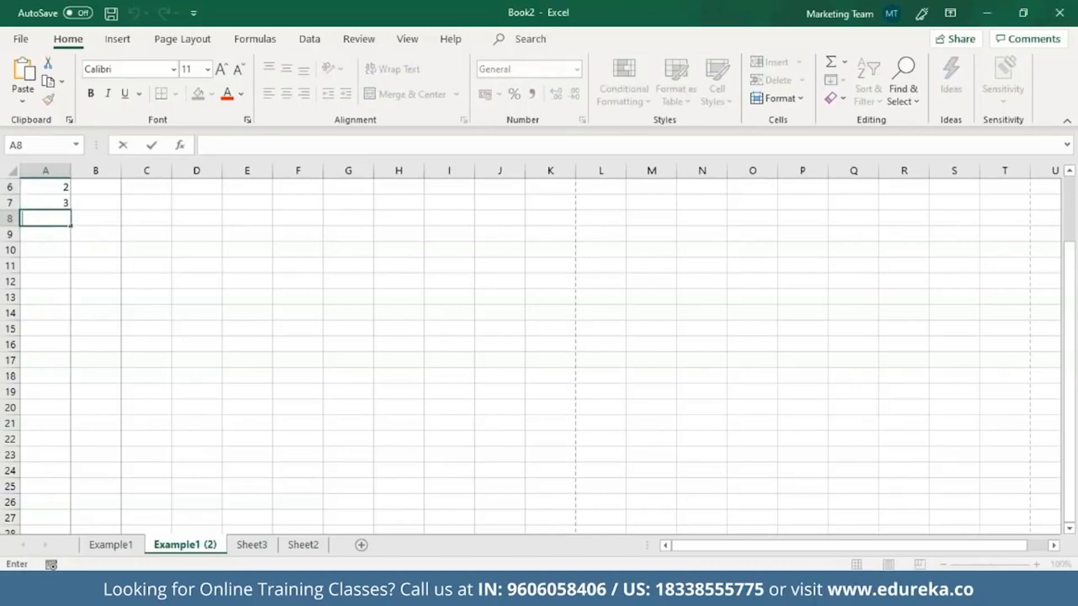
{"action": "type", "text": "="}
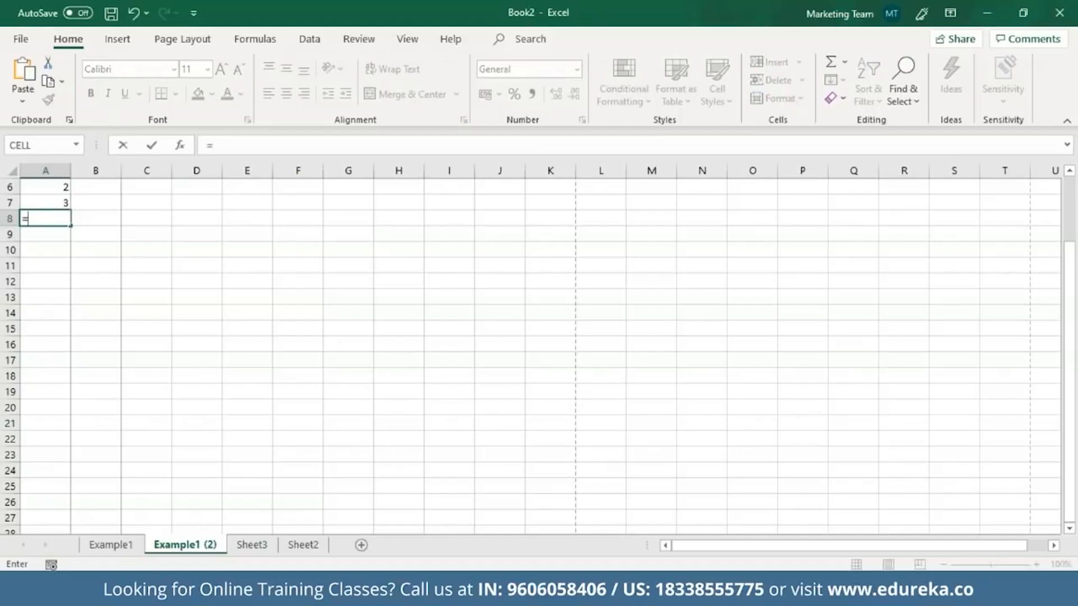
{"action": "left_click", "coordinate": [55, 185]}
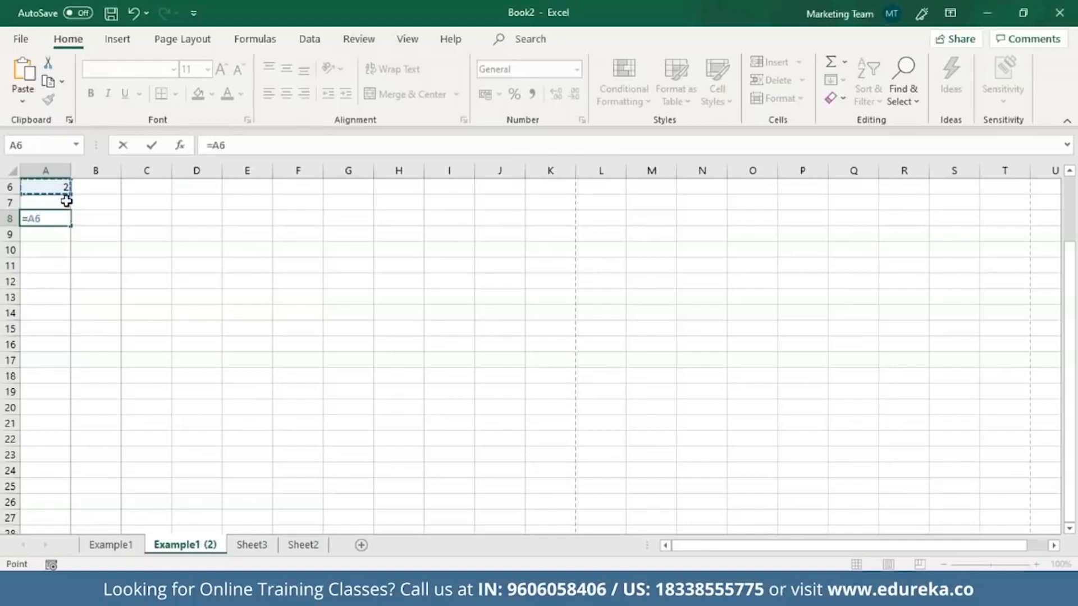
{"action": "type", "text": "+"}
{"action": "left_click", "coordinate": [61, 201]}
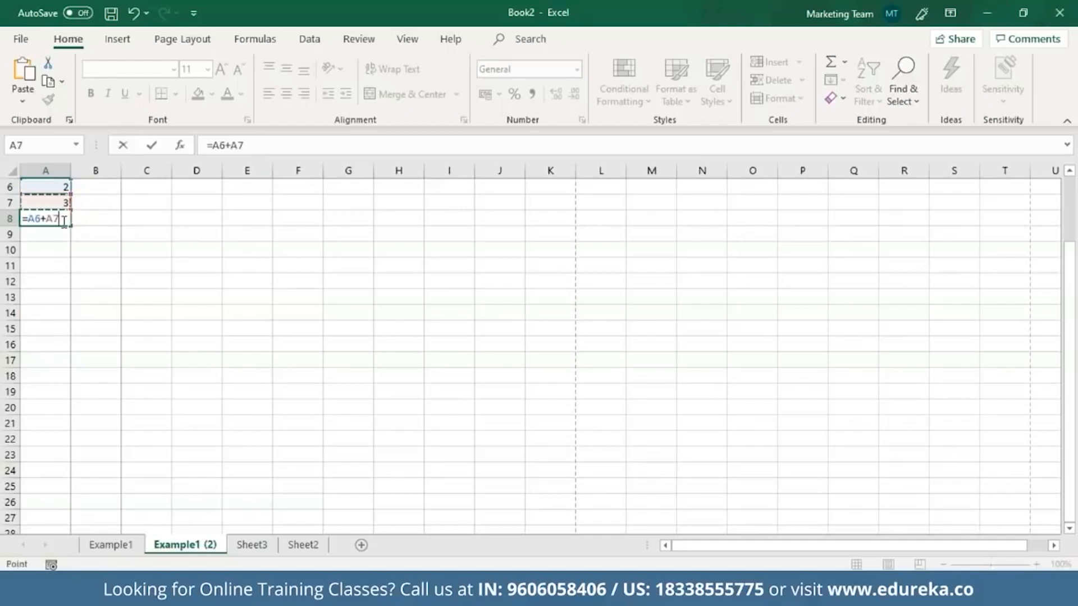
{"action": "key", "text": "Return"}
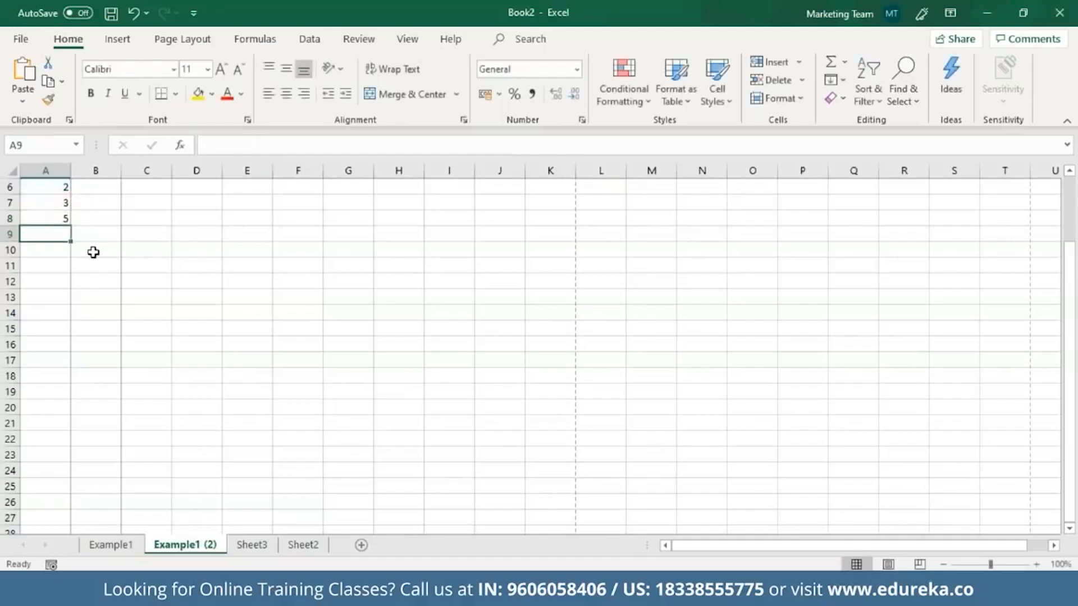
{"action": "left_click", "coordinate": [57, 217]}
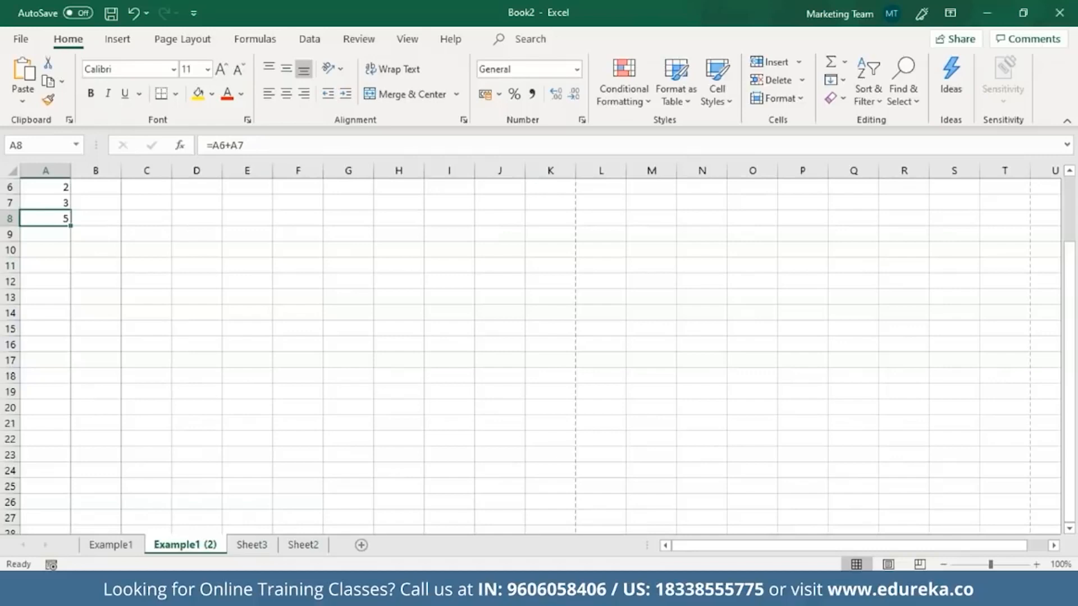
Step: Enter 4 in cell B6 and 5 in cell B7
{"action": "left_click", "coordinate": [101, 184]}
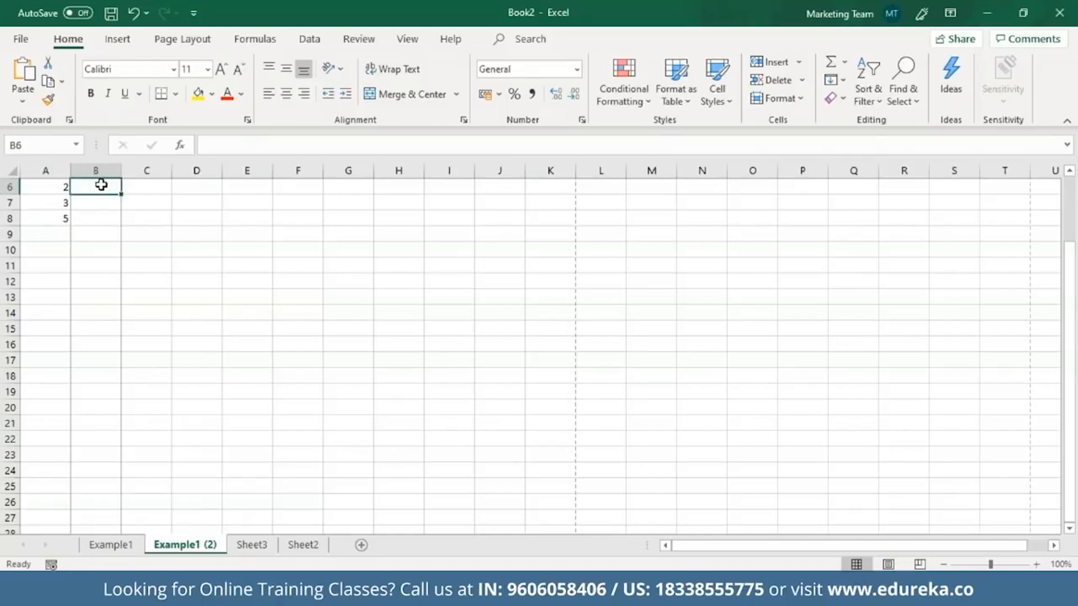
{"action": "type", "text": "4"}
{"action": "left_click", "coordinate": [92, 207]}
{"action": "type", "text": "5"}
{"action": "left_click", "coordinate": [92, 222]}
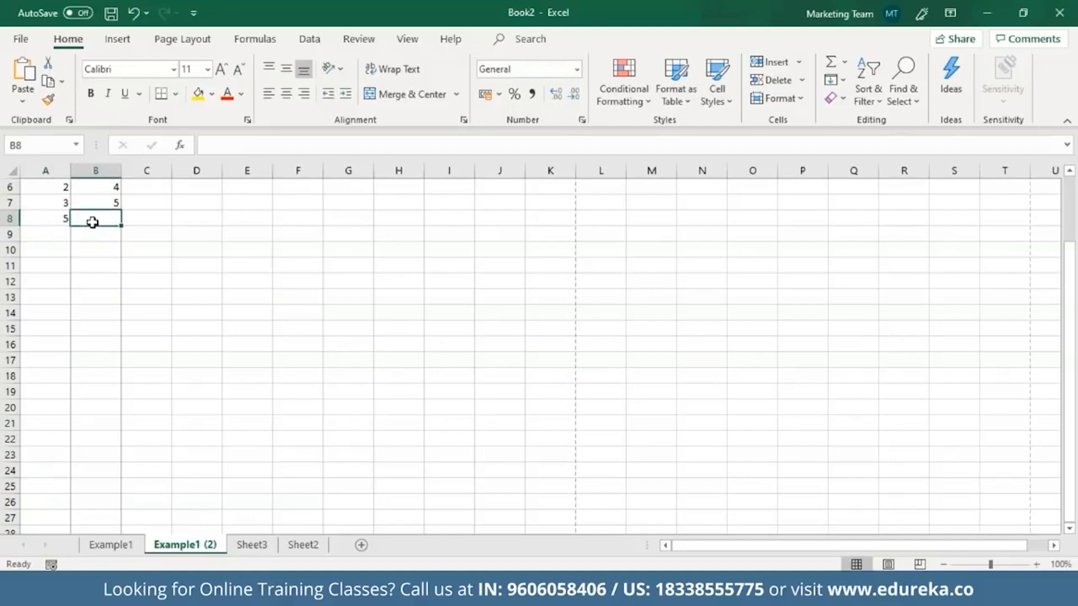
Step: Fill the sum formula from cell A8 across to cell B8
{"action": "left_click", "coordinate": [59, 221]}
{"action": "left_click_drag", "start_coordinate": [70, 225], "coordinate": [115, 225]}
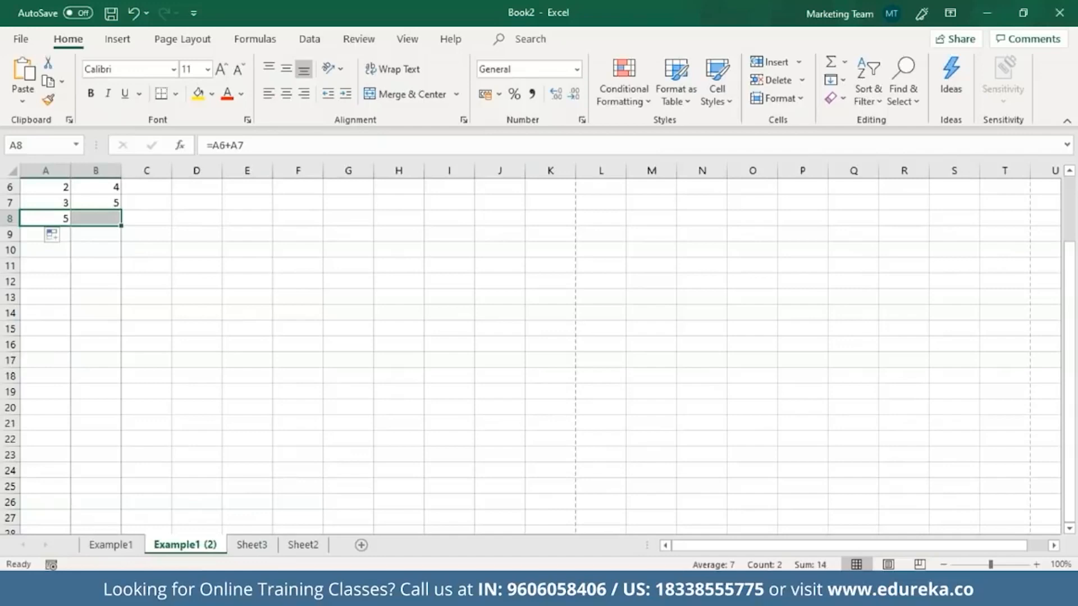
{"action": "left_click", "coordinate": [69, 223]}
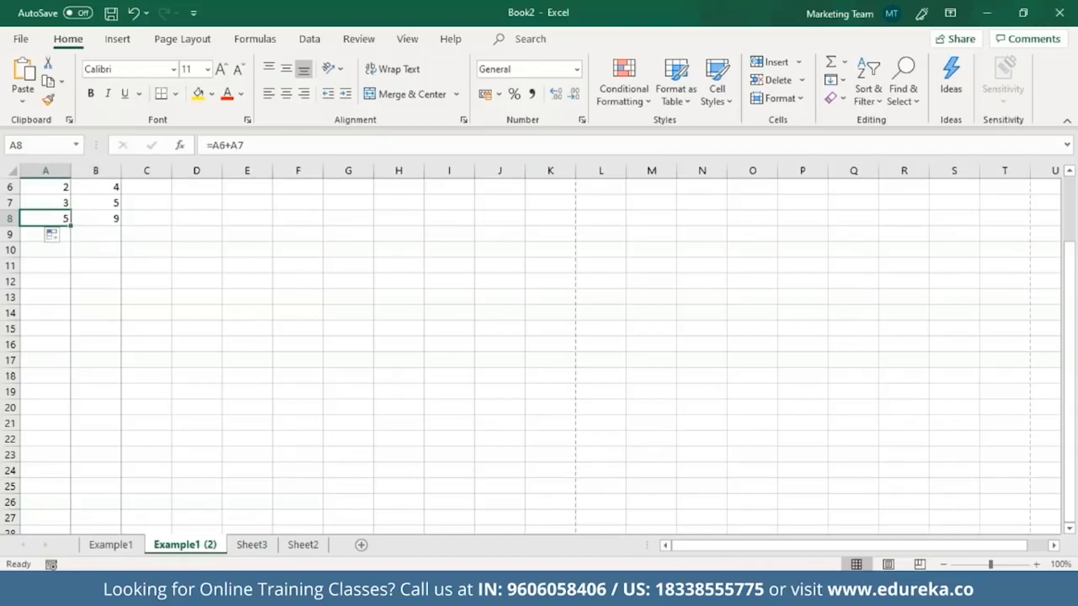
{"action": "left_click_drag", "start_coordinate": [71, 225], "coordinate": [115, 226]}
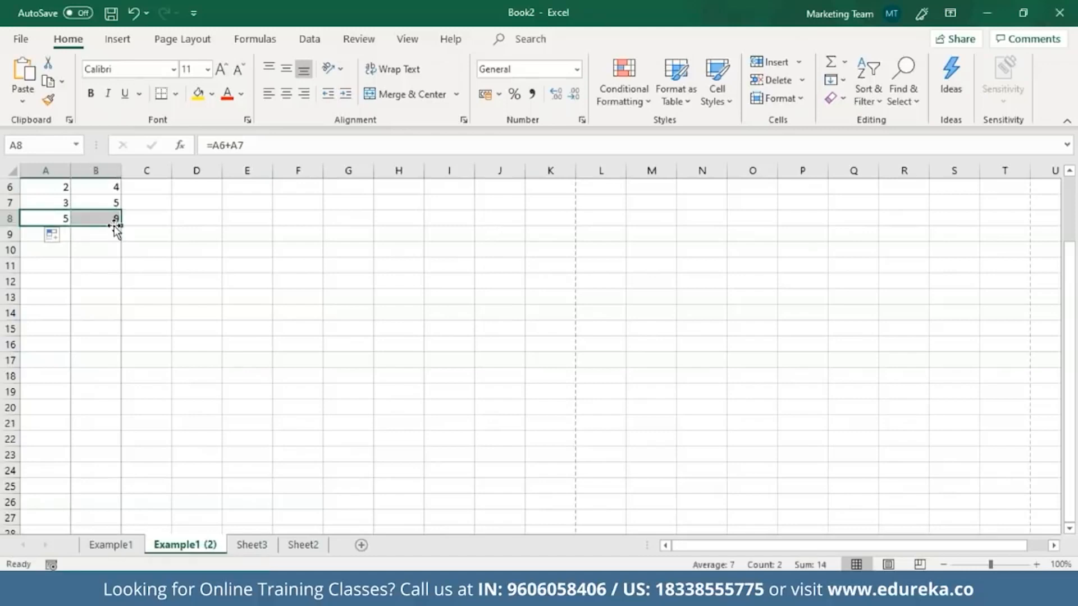
{"action": "left_click", "coordinate": [115, 224]}
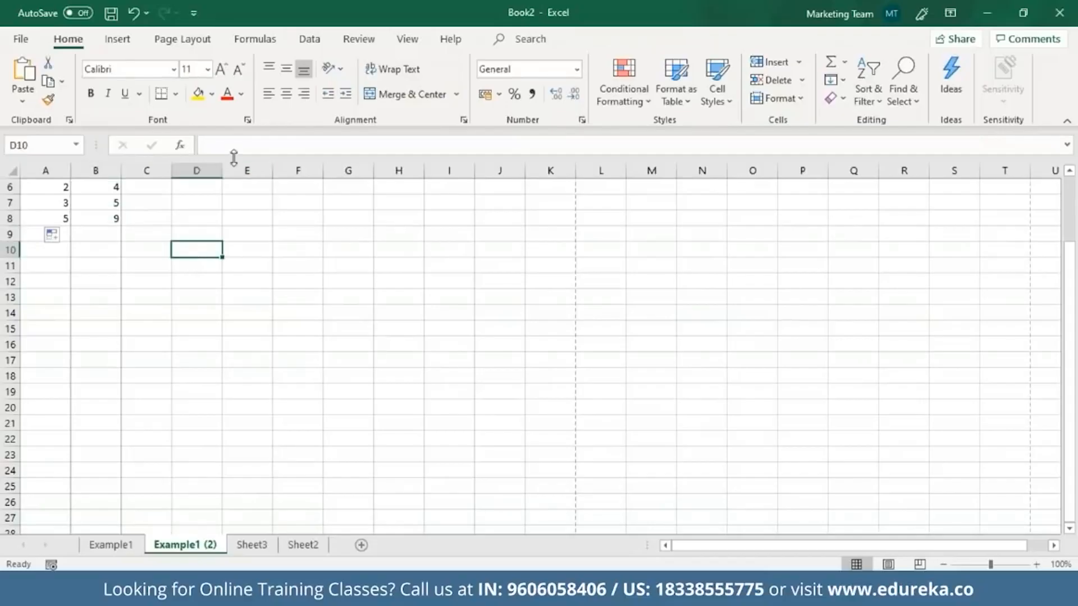
Step: Start a formula with =A in cell D10, examine the suggested functions such as ACCRINT and ACOTH, and cancel the entry
{"action": "type", "text": "="}
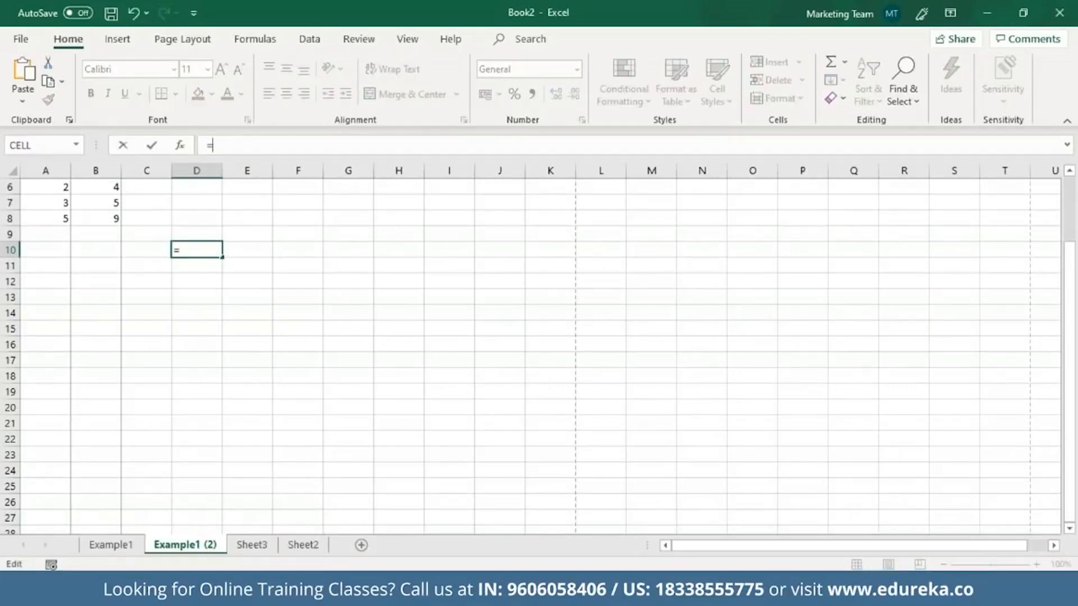
{"action": "type", "text": "A"}
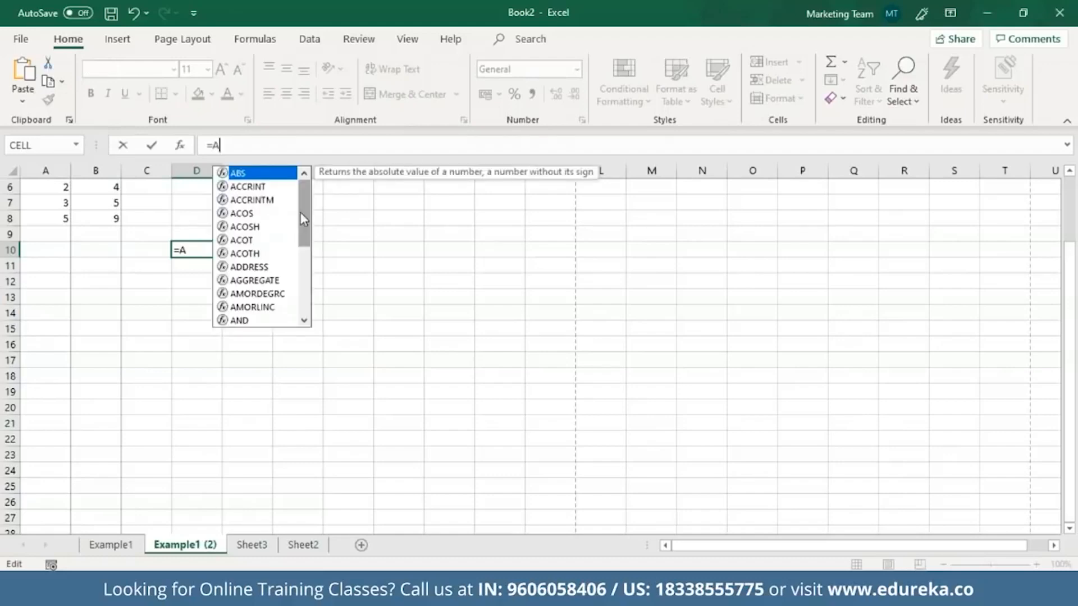
{"action": "left_click_drag", "start_coordinate": [301, 213], "coordinate": [302, 178]}
{"action": "left_click", "coordinate": [256, 188]}
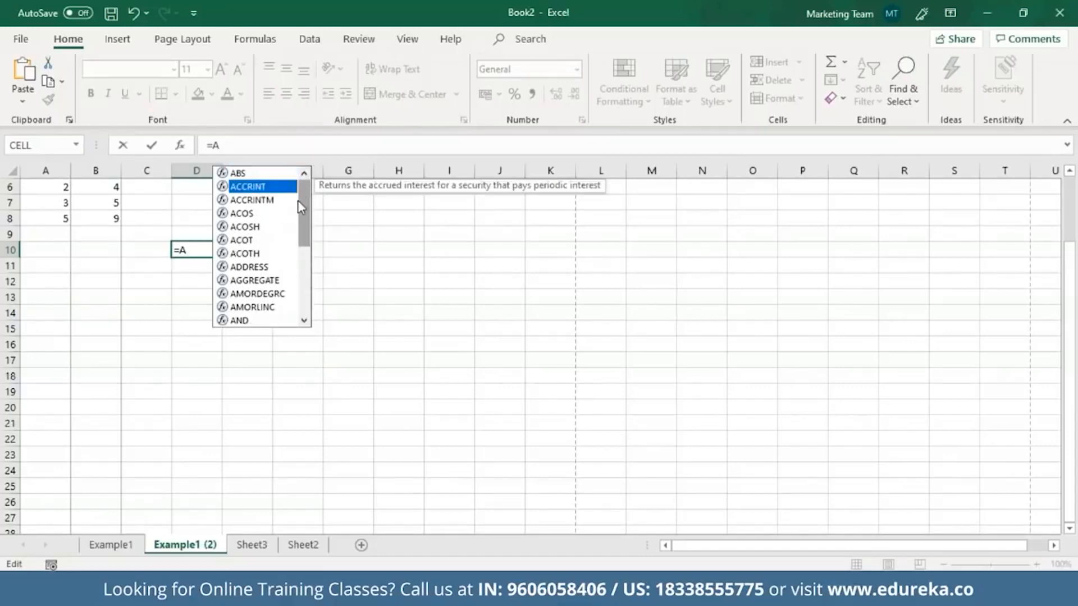
{"action": "left_click", "coordinate": [284, 253]}
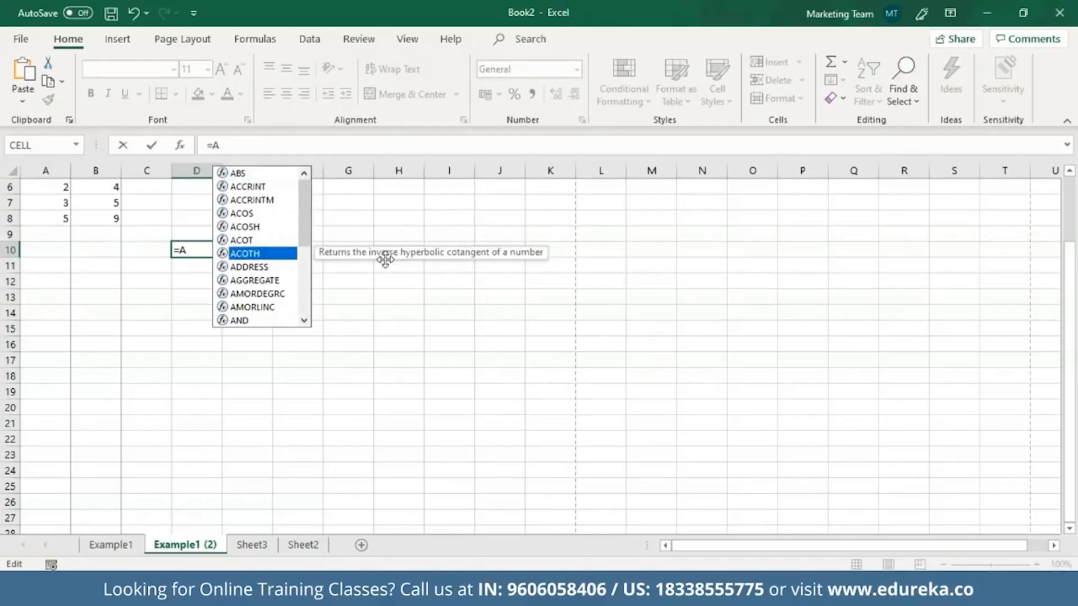
{"action": "key", "text": "Escape"}
{"action": "key", "text": "Escape"}
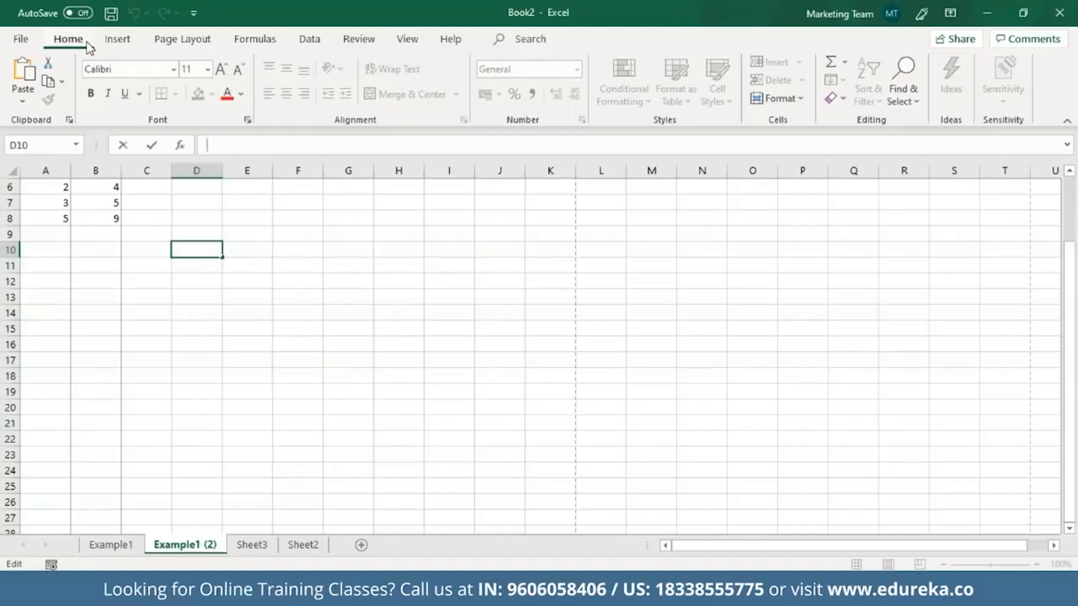
Step: Insert the DATE function from the Date & Time category into cell D10
{"action": "left_click", "coordinate": [259, 42]}
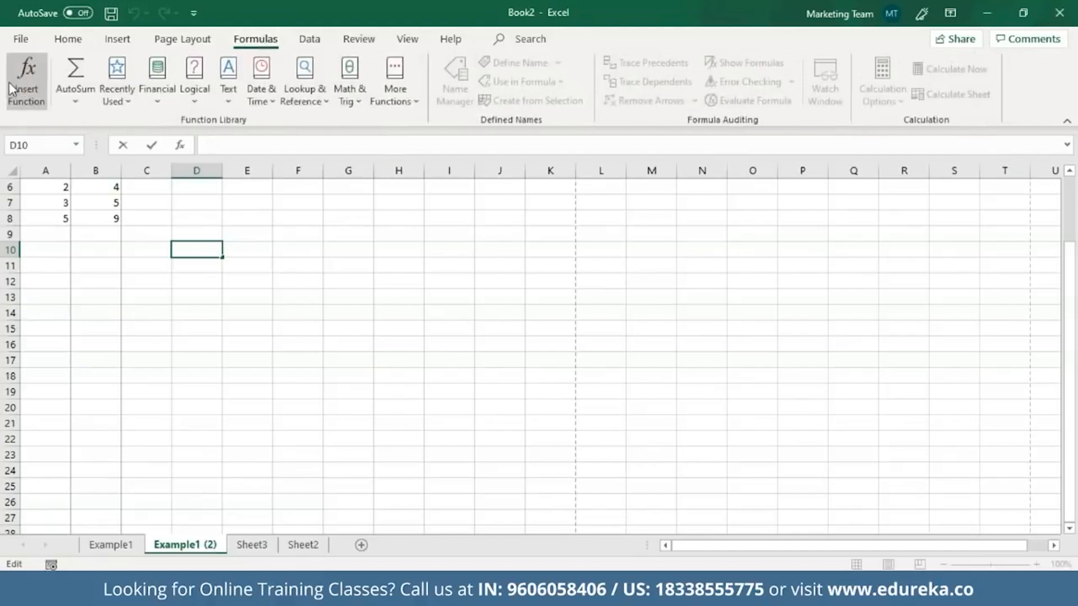
{"action": "left_click", "coordinate": [25, 90]}
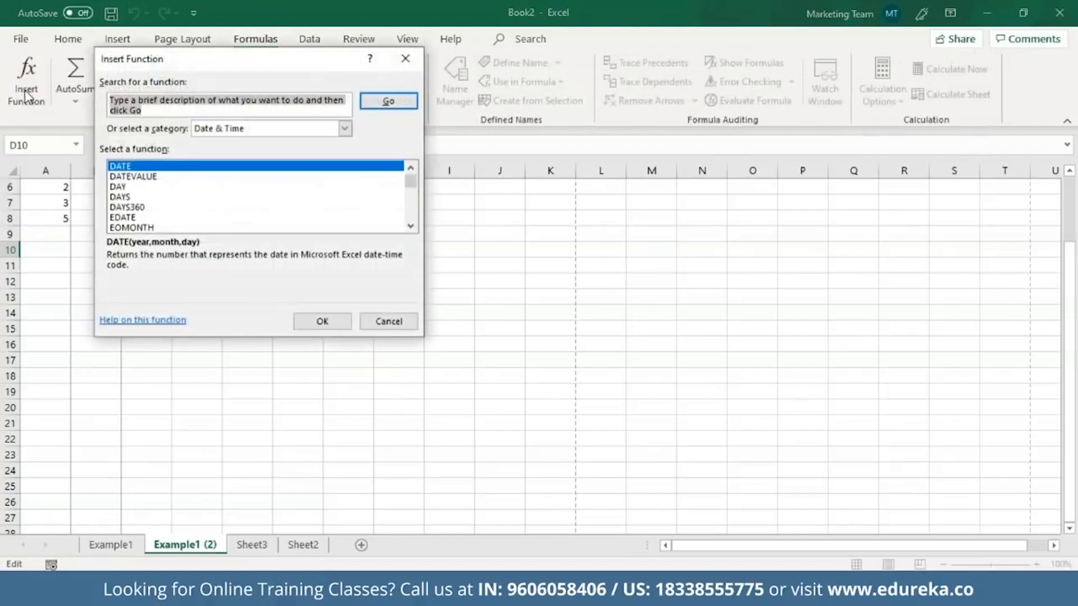
{"action": "left_click", "coordinate": [345, 129]}
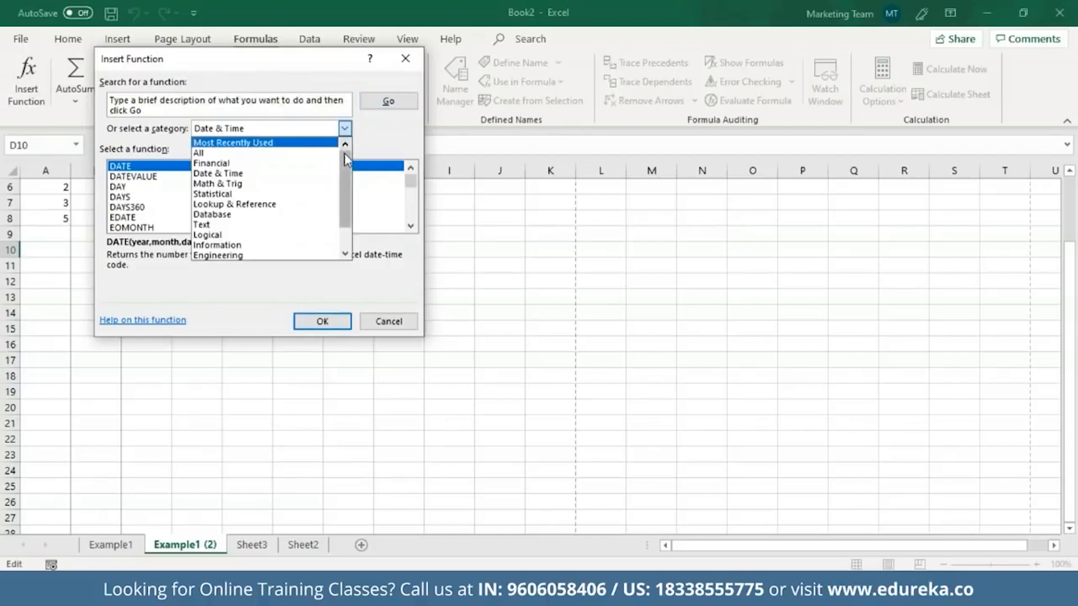
{"action": "mouse_move", "coordinate": [345, 153]}
{"action": "left_mouse_down"}
{"action": "mouse_move", "coordinate": [356, 206]}
{"action": "mouse_move", "coordinate": [343, 201]}
{"action": "mouse_move", "coordinate": [343, 158]}
{"action": "left_mouse_up"}
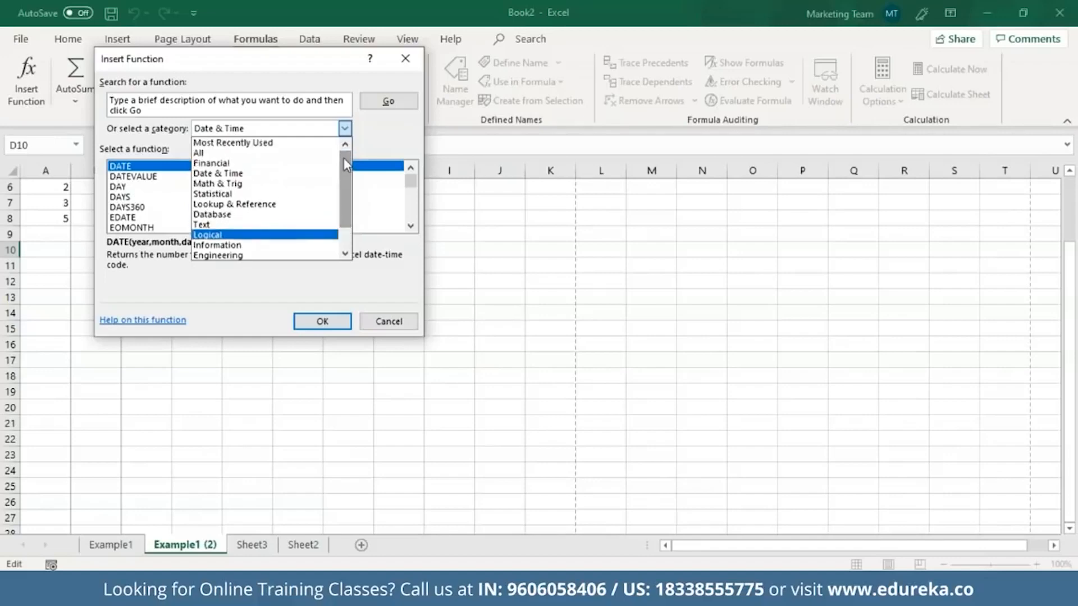
{"action": "left_click", "coordinate": [228, 172]}
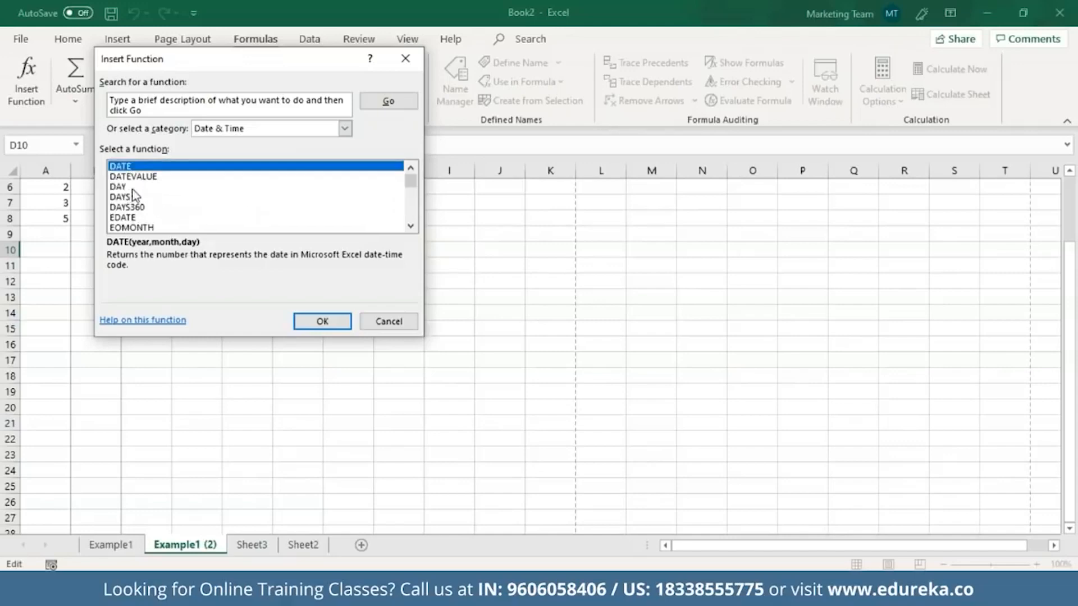
{"action": "left_click", "coordinate": [316, 325]}
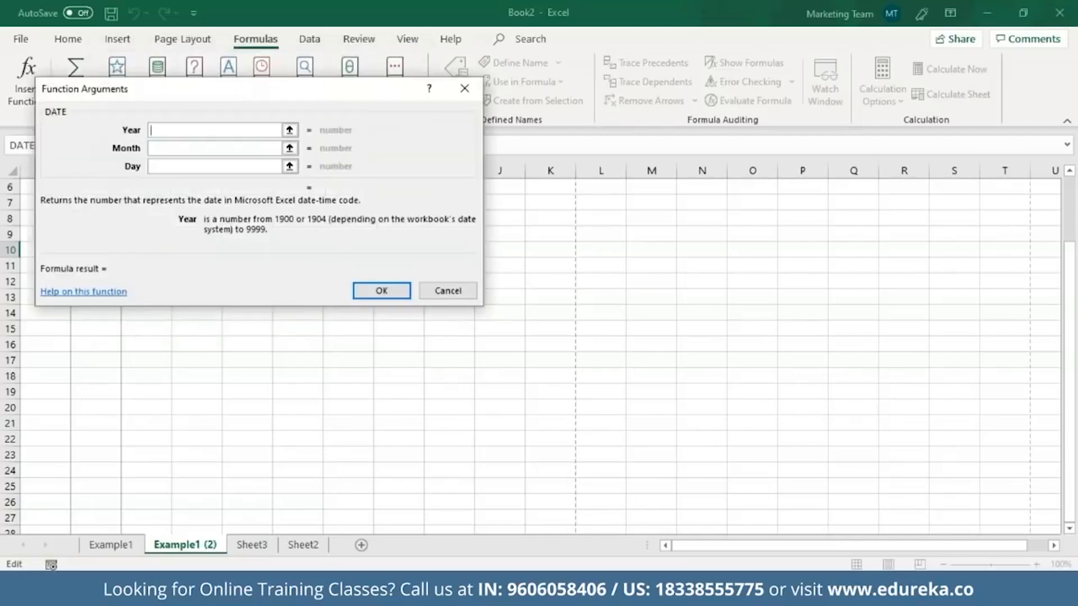
Step: Set the DATE arguments to year 2019, month 01 and day 23, and confirm the function
{"action": "type", "text": "2019"}
{"action": "left_click", "coordinate": [214, 148]}
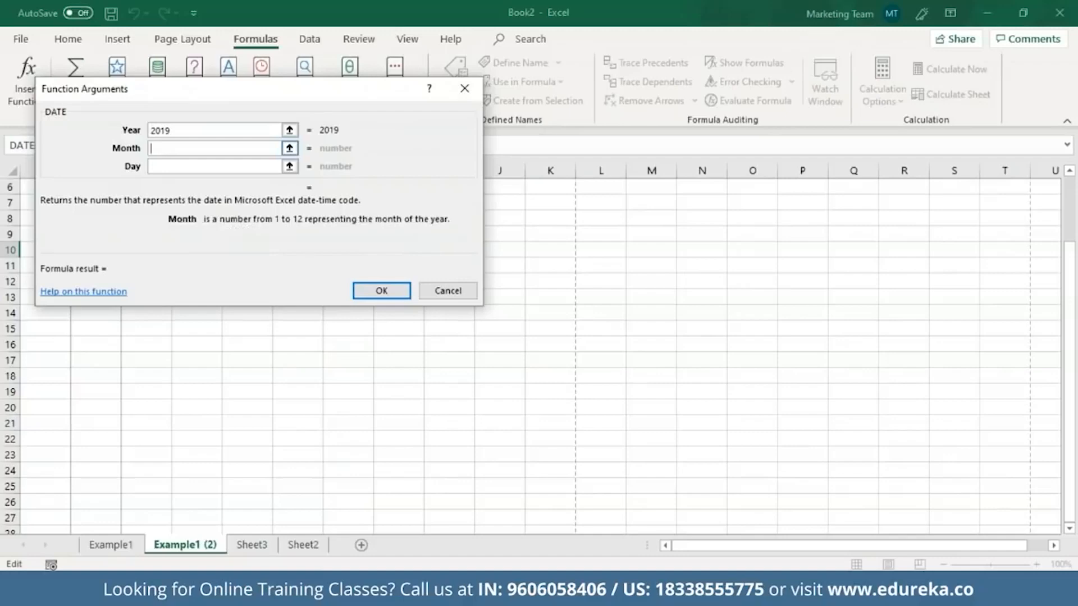
{"action": "type", "text": "01"}
{"action": "key", "text": "Tab"}
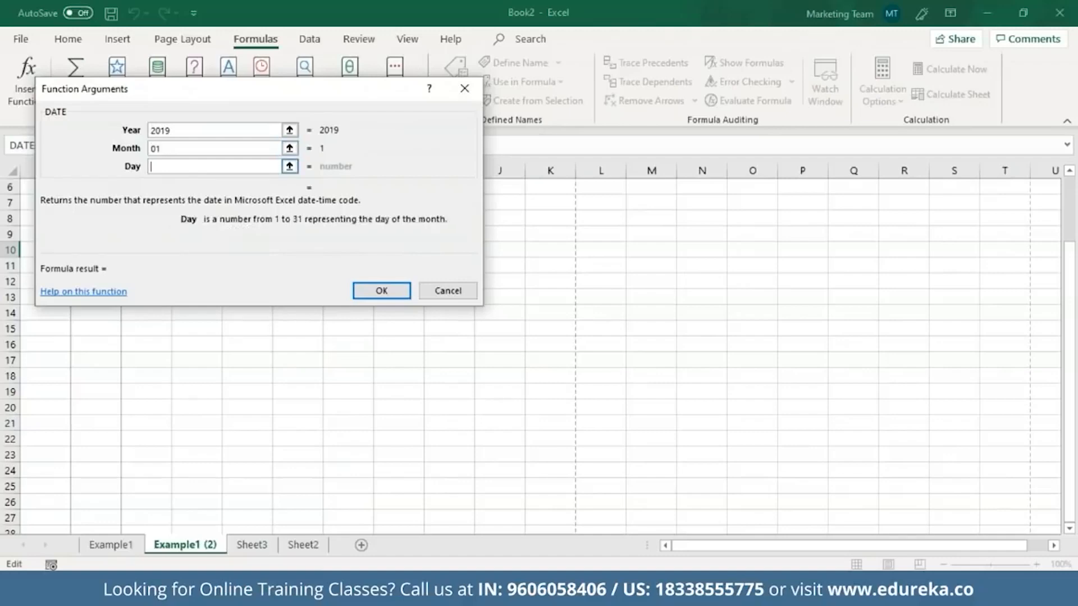
{"action": "type", "text": "23"}
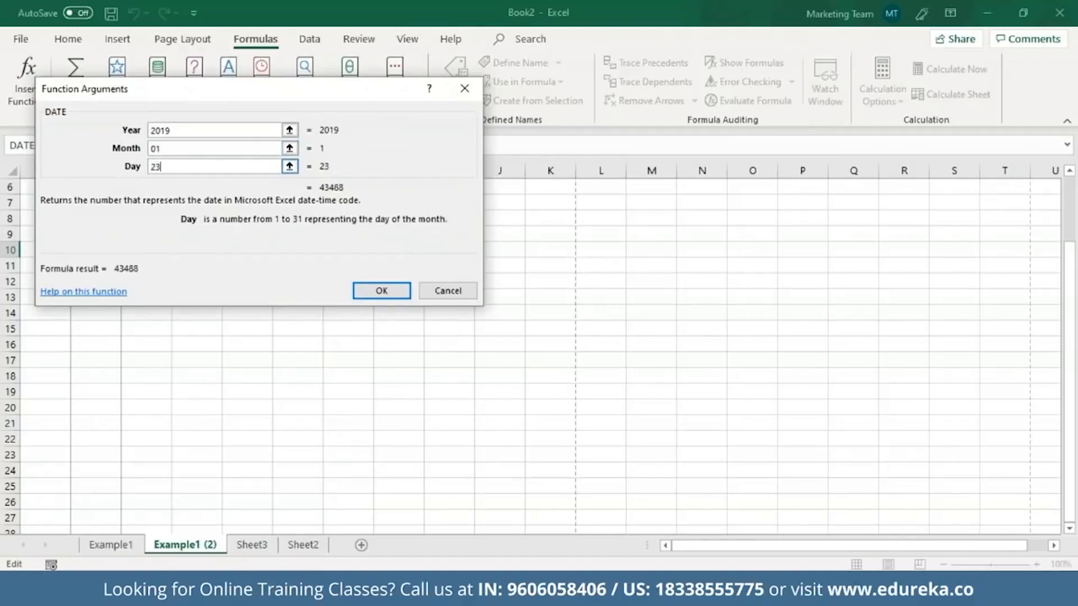
{"action": "left_click", "coordinate": [366, 291]}
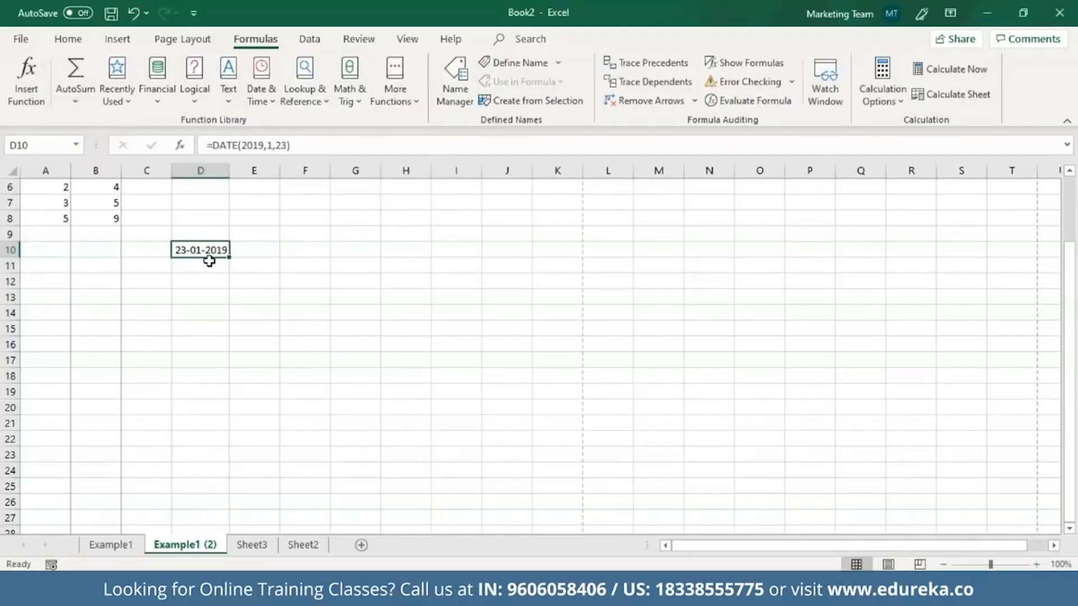
{"action": "key", "text": "Down"}
{"action": "key", "text": "Down"}
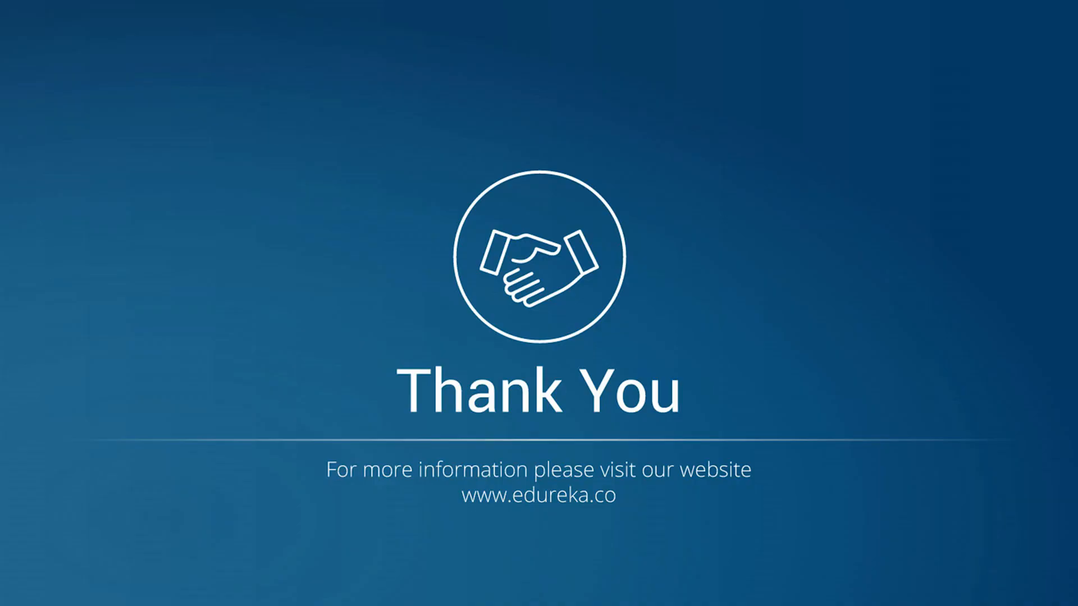